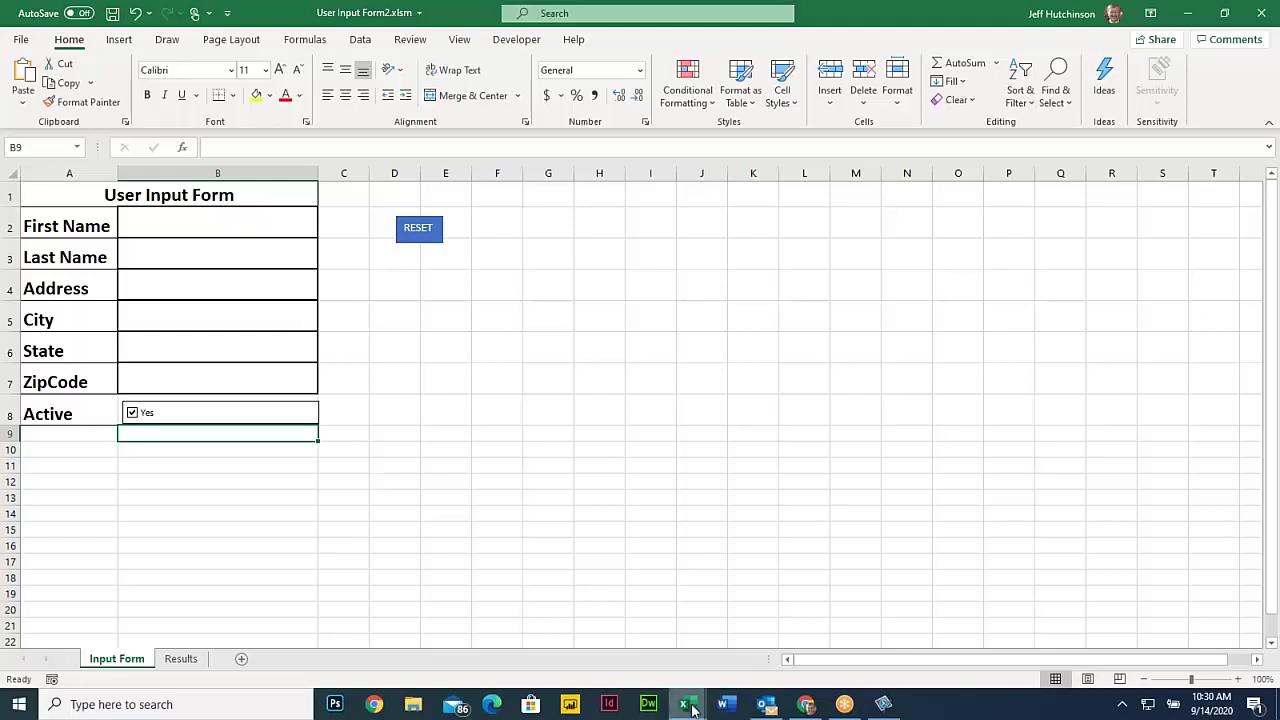
# - Switch to Chrome and read the Shape Buttons topic in Section 2 - Running Macros of the Visual Basic For Excel PDF
pyautogui.click(806, 704)
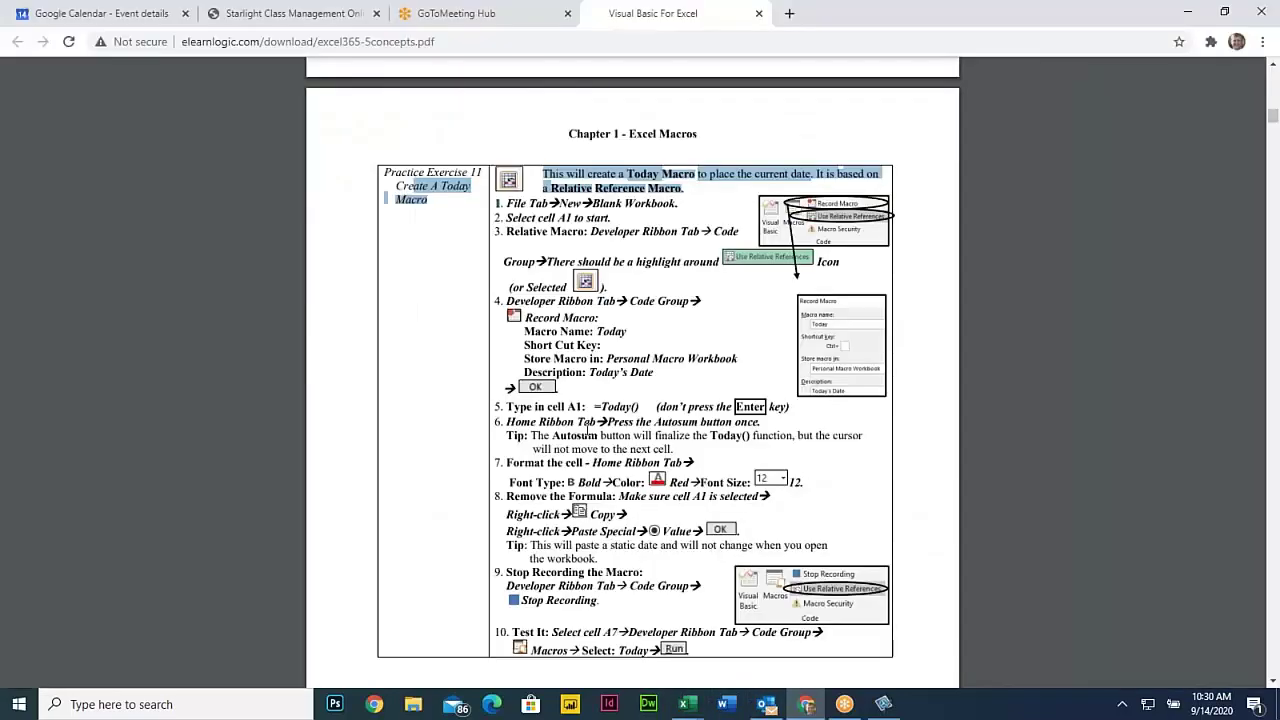
pyautogui.scroll(-20, 592, 424)
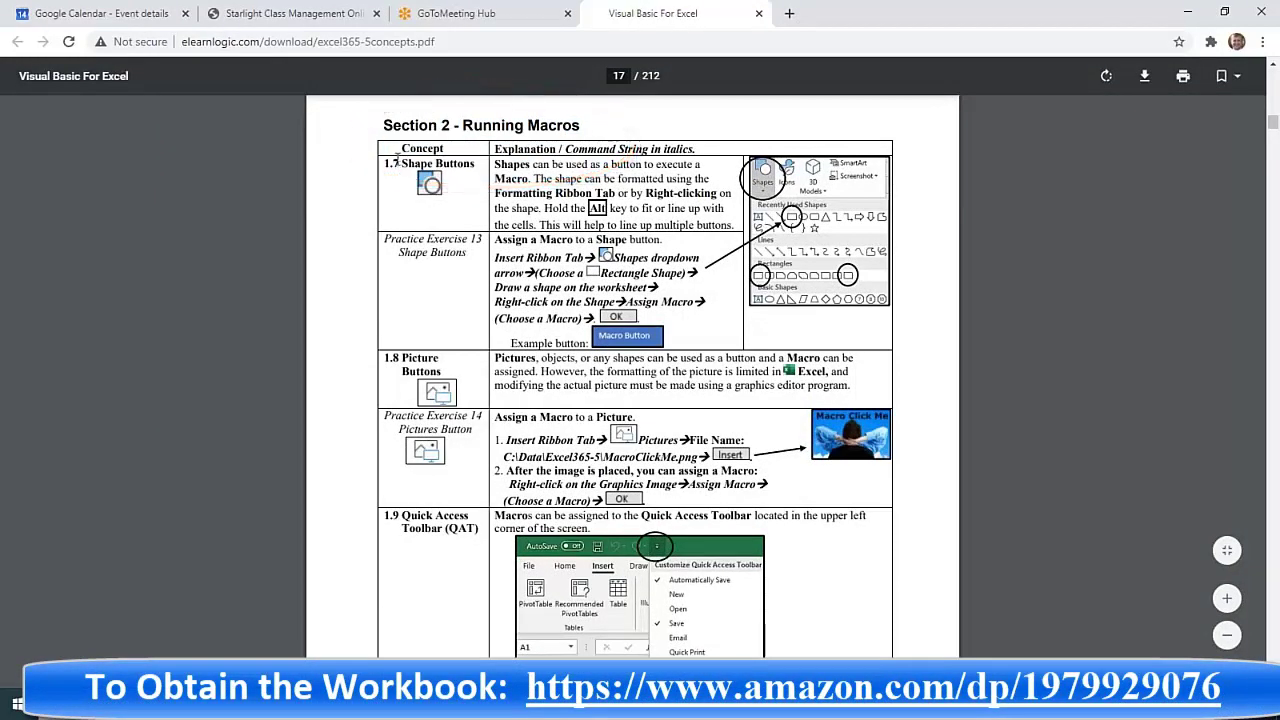
pyautogui.moveTo(403, 162); pyautogui.dragTo(480, 167)
pyautogui.click(458, 172)
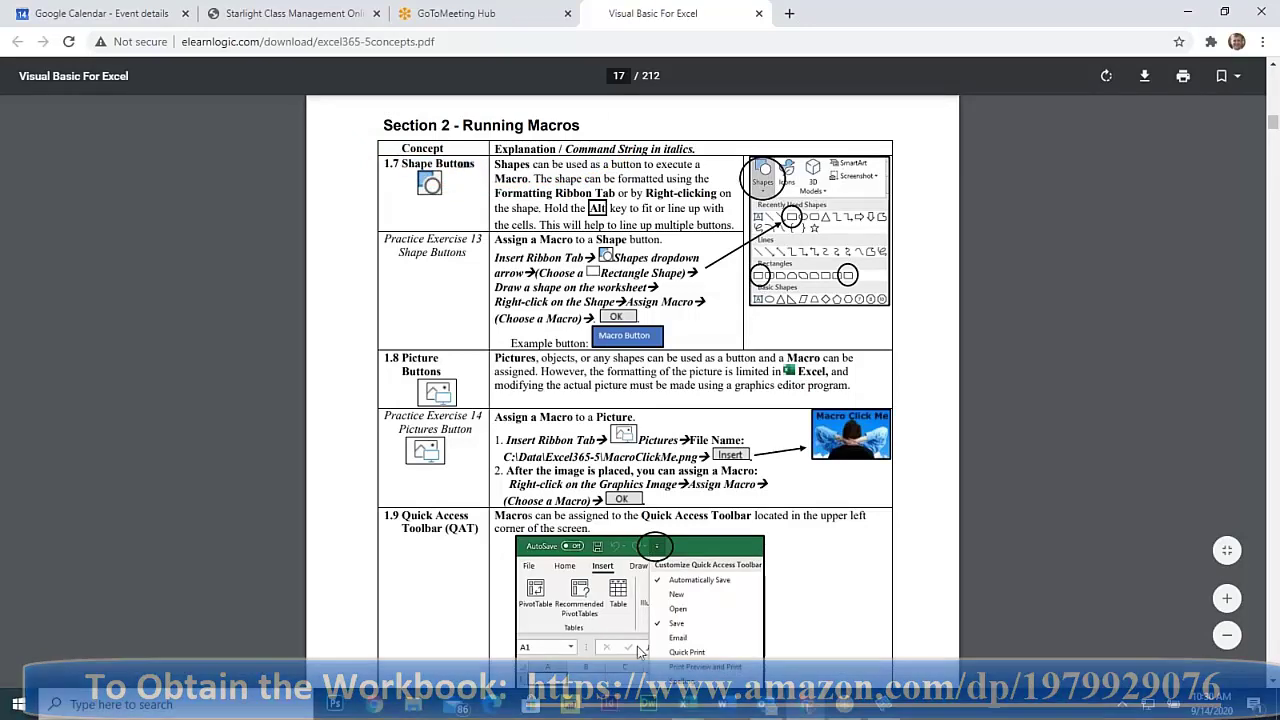
# - Switch to User Input Form2.xlsm in Excel and examine the shortcut key in the macro options of PERSONAL.XLSB!AddressABS1, leaving it unedited
pyautogui.moveTo(690, 708)
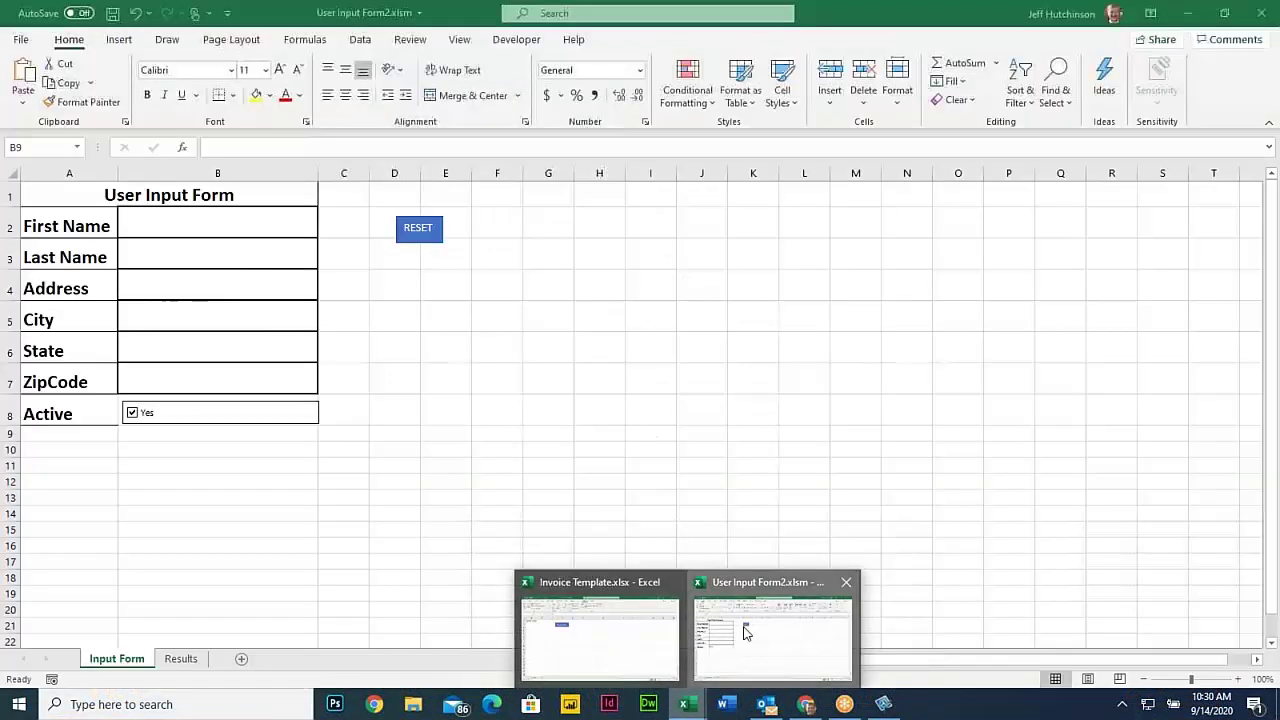
pyautogui.click(744, 632)
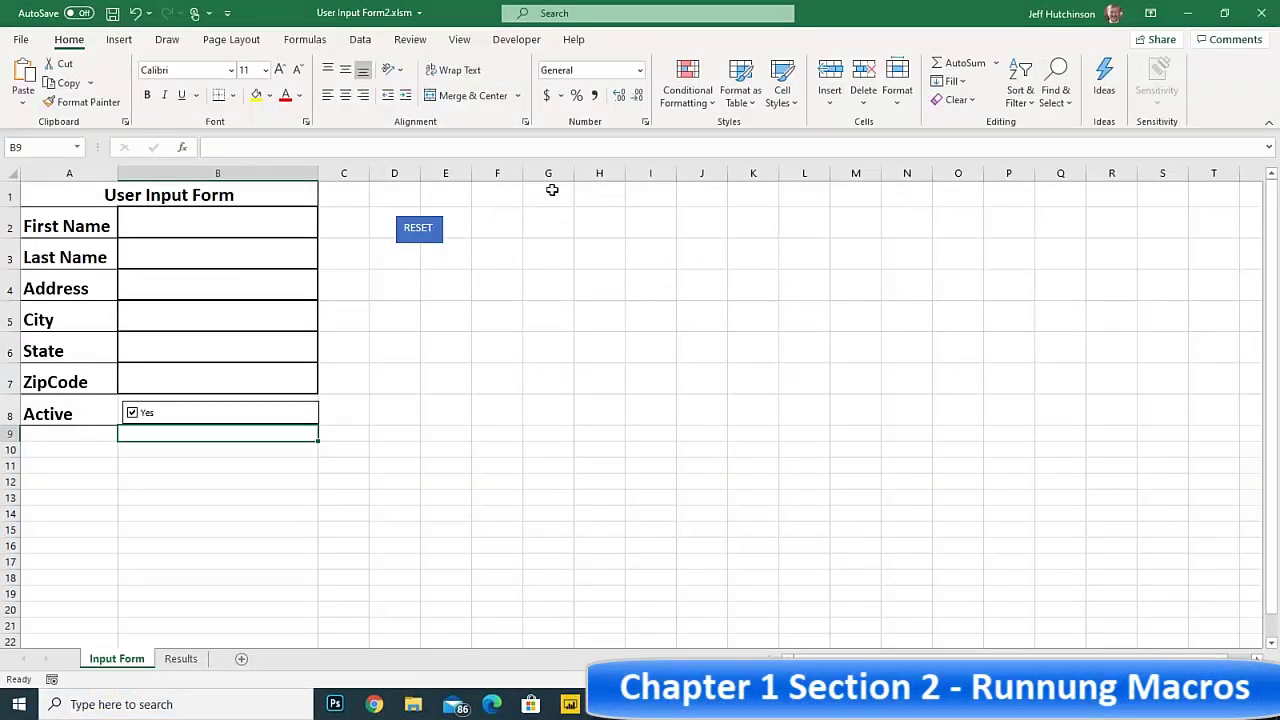
pyautogui.click(506, 44)
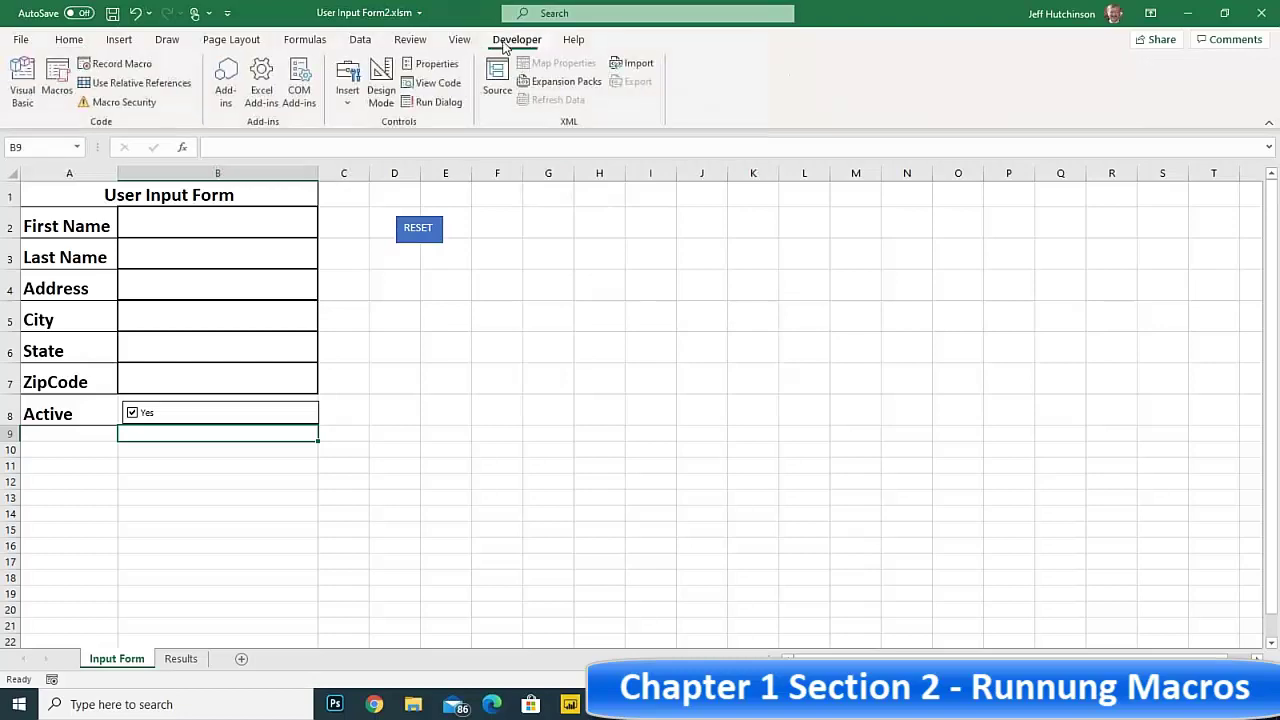
pyautogui.click(60, 76)
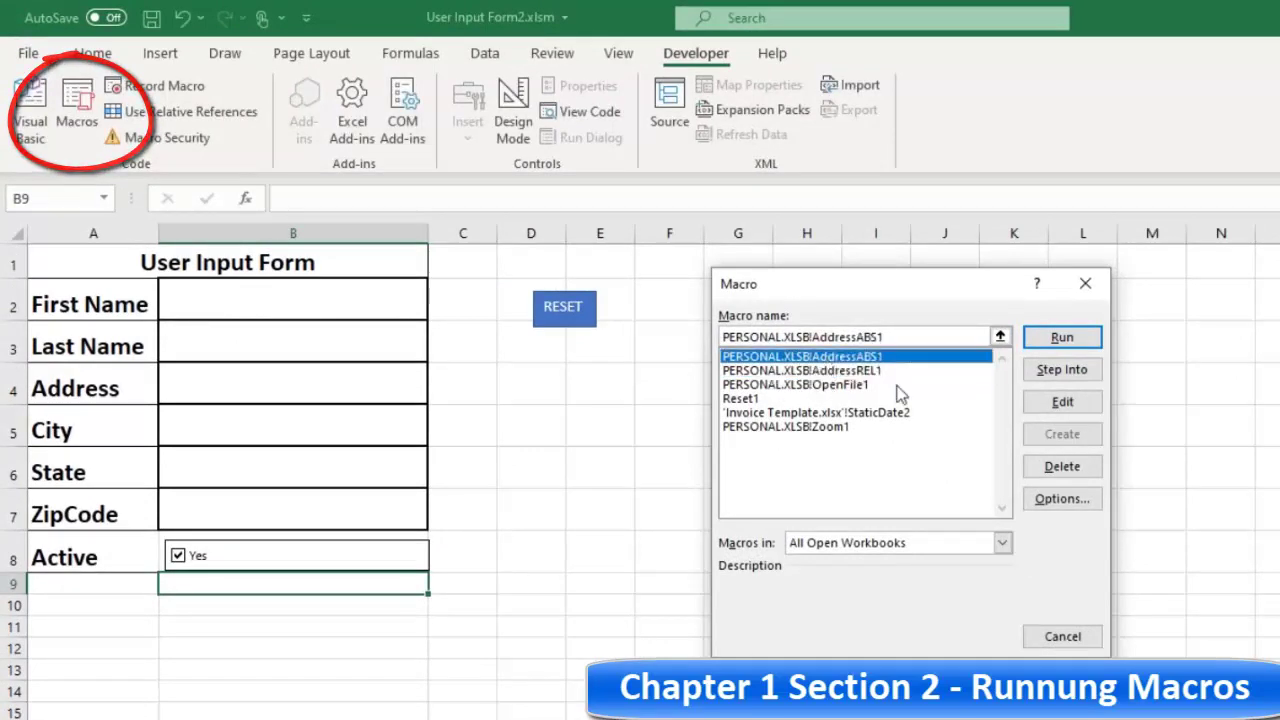
pyautogui.click(1066, 506)
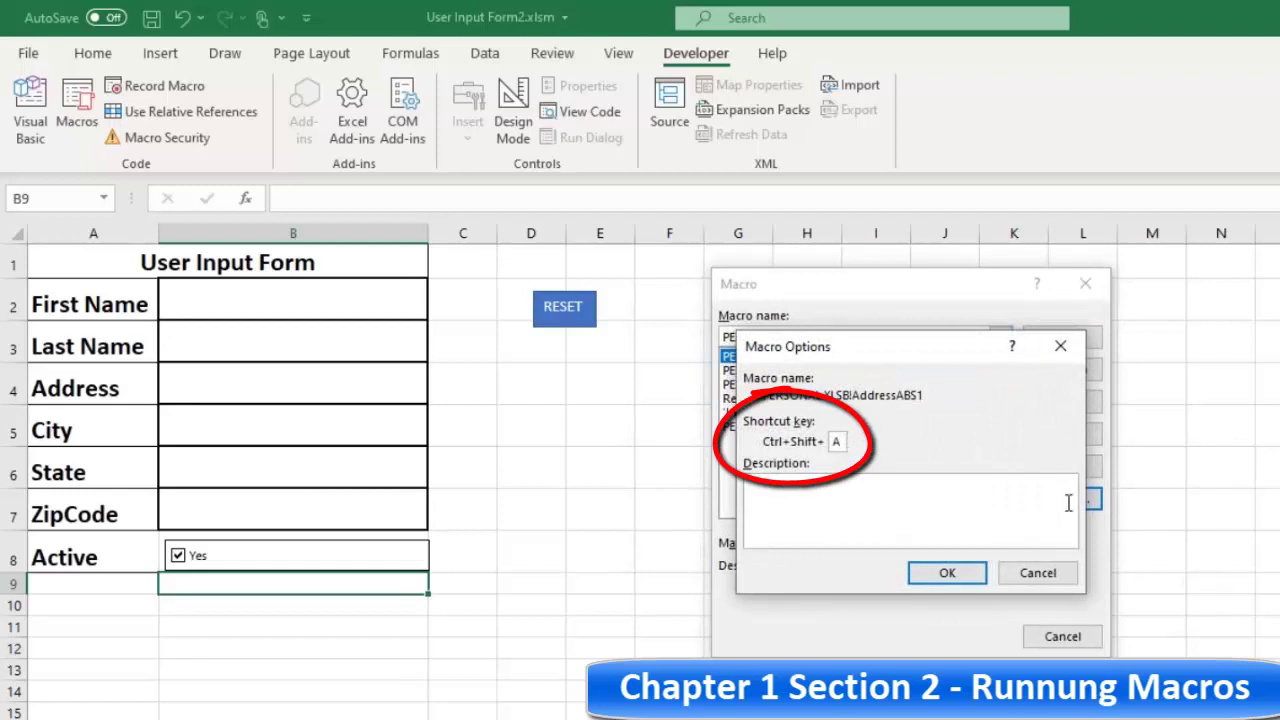
pyautogui.click(804, 490)
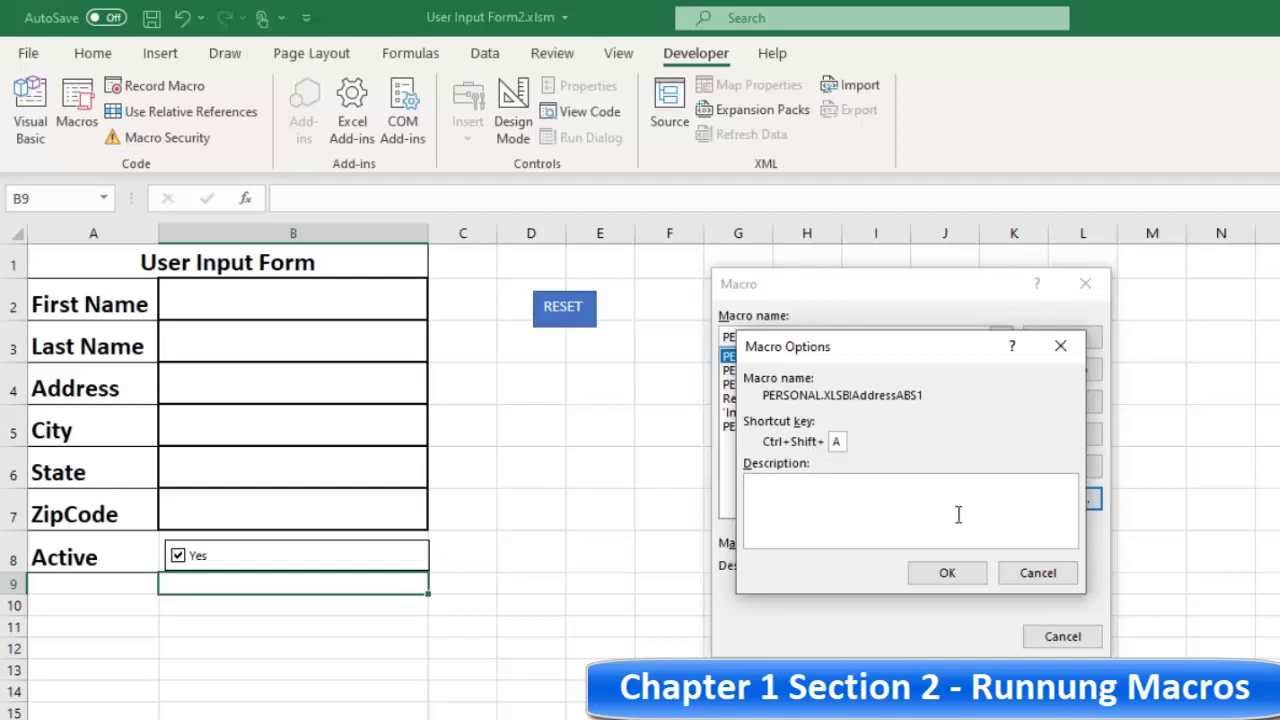
pyautogui.click(1038, 575)
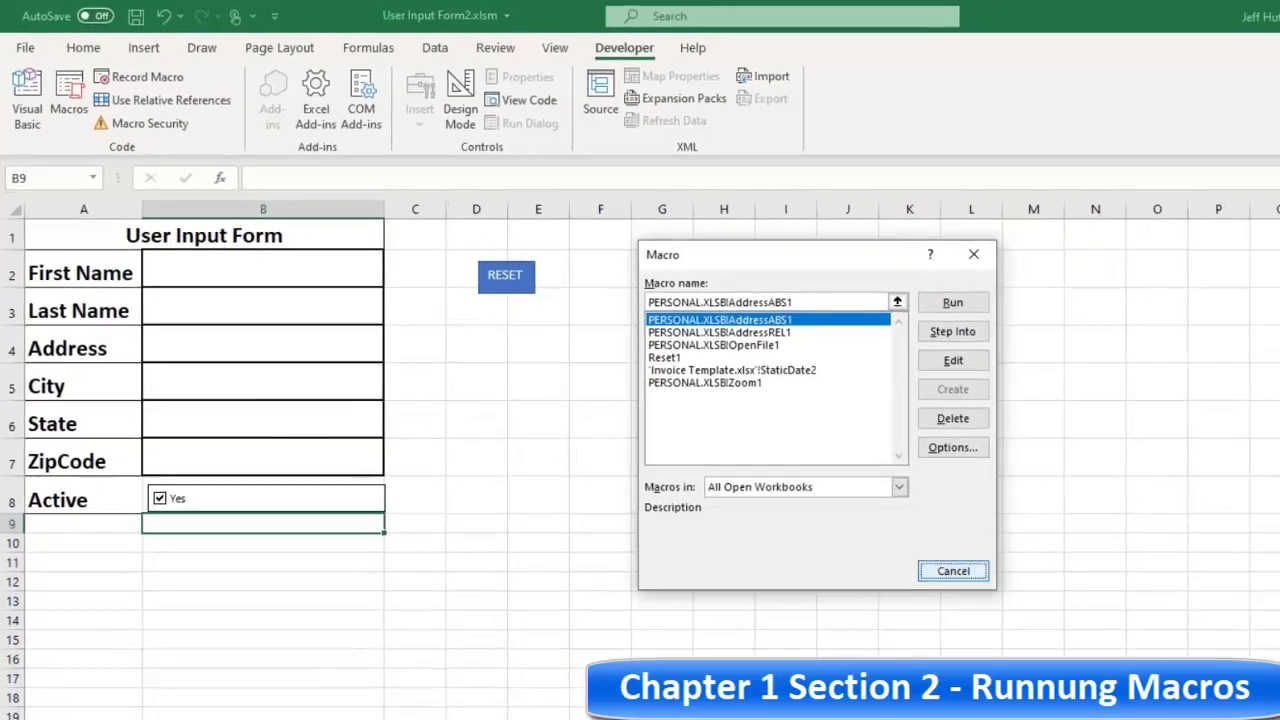
pyautogui.click(953, 571)
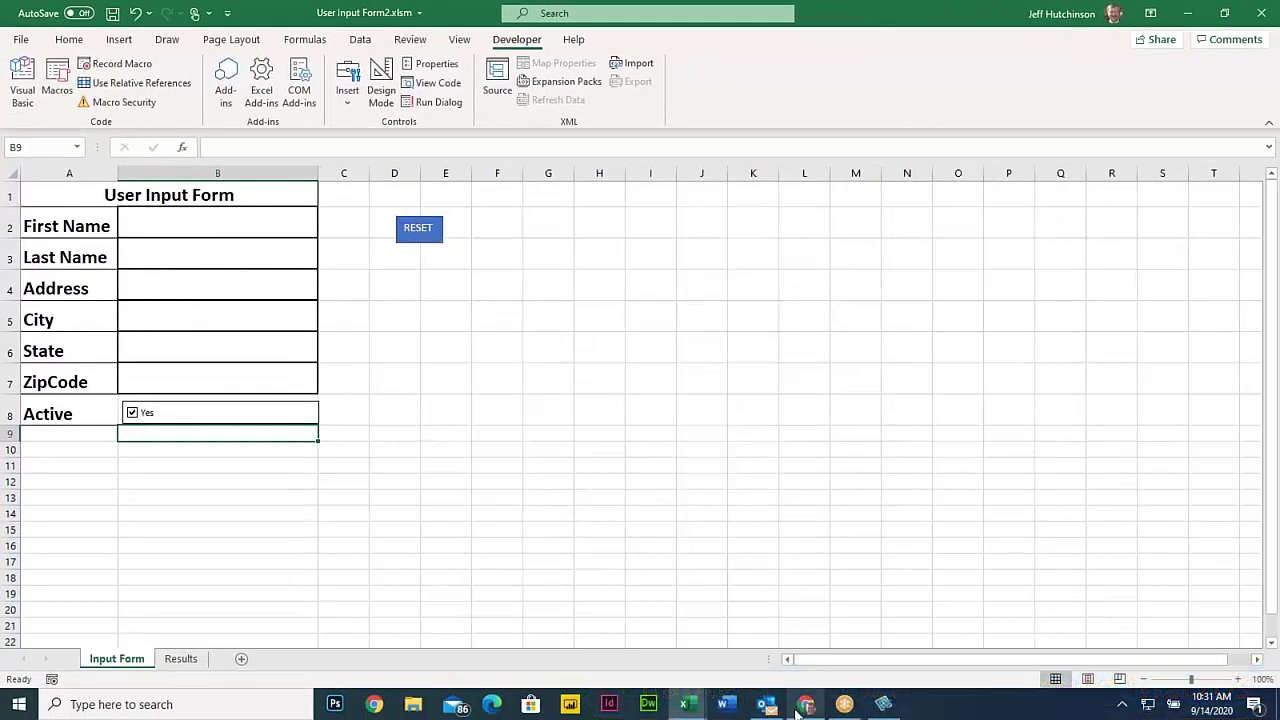
# - Switch to Chrome and read the Picture Buttons and Quick Access Toolbar topics in the PDF workbook
pyautogui.click(806, 705)
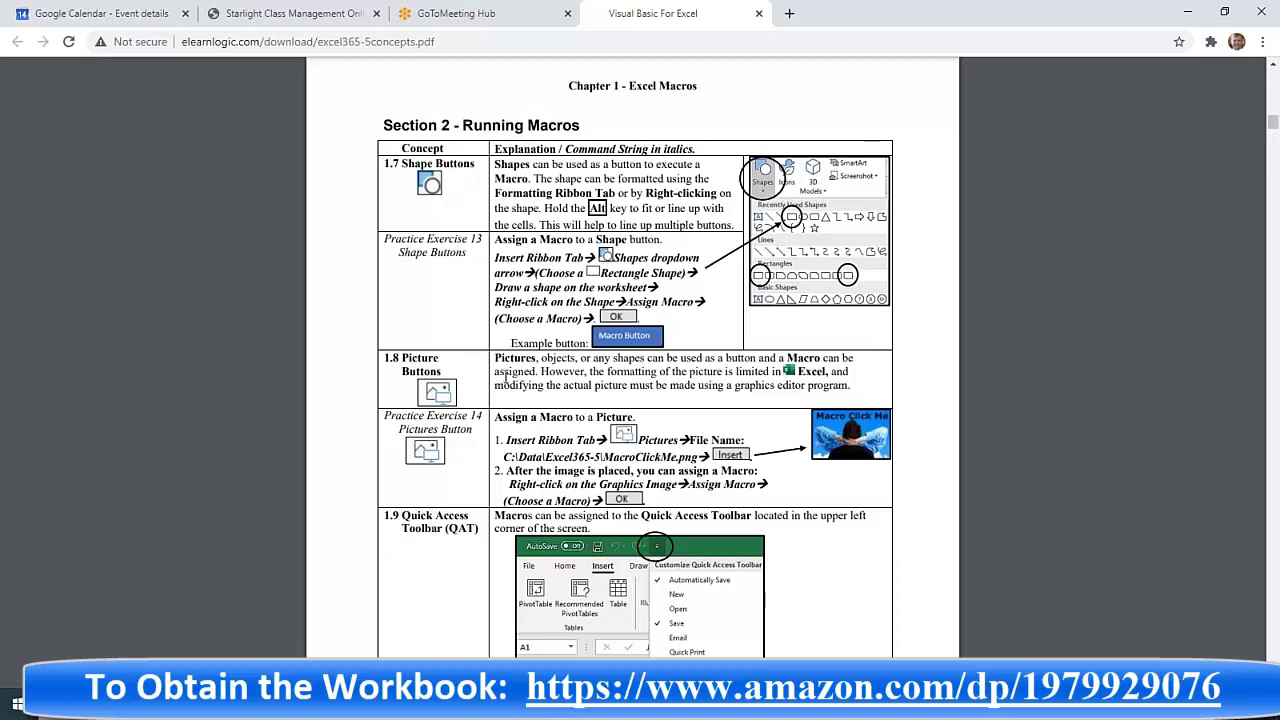
pyautogui.moveTo(402, 357); pyautogui.dragTo(707, 393)
pyautogui.click(658, 391)
pyautogui.scroll(-5, 601, 478)
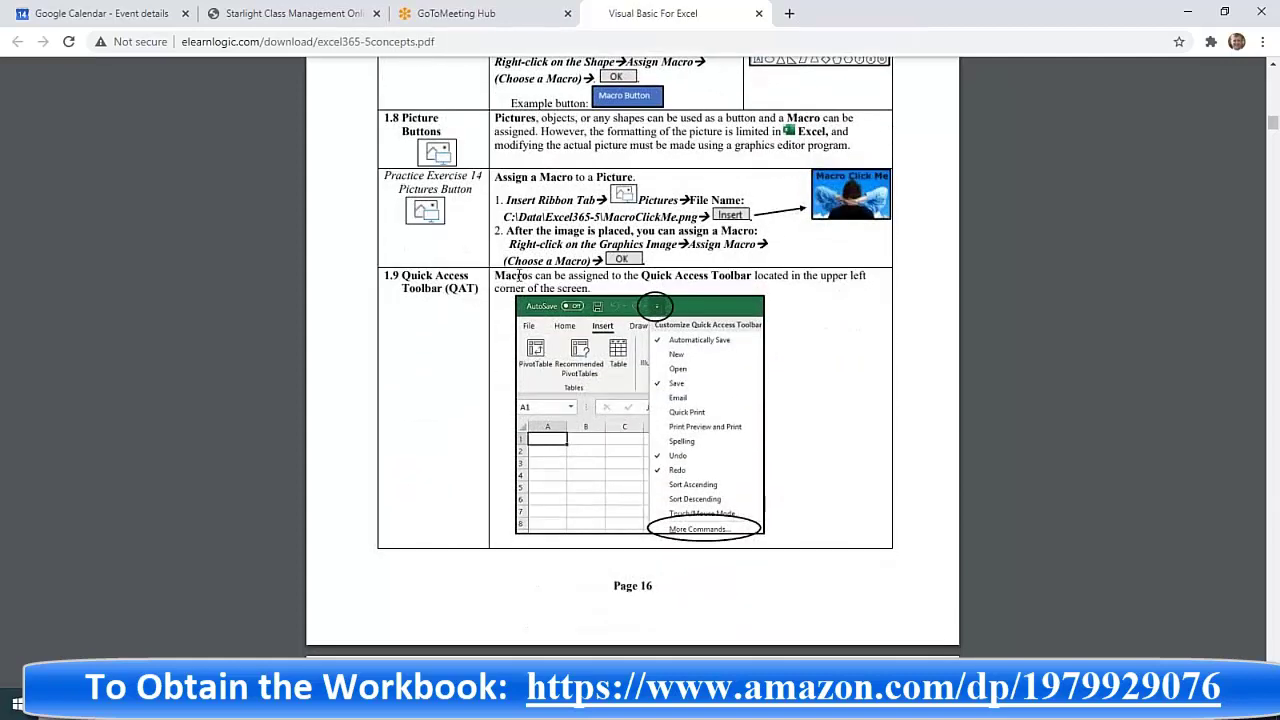
pyautogui.moveTo(494, 275); pyautogui.dragTo(594, 288)
pyautogui.click(595, 288)
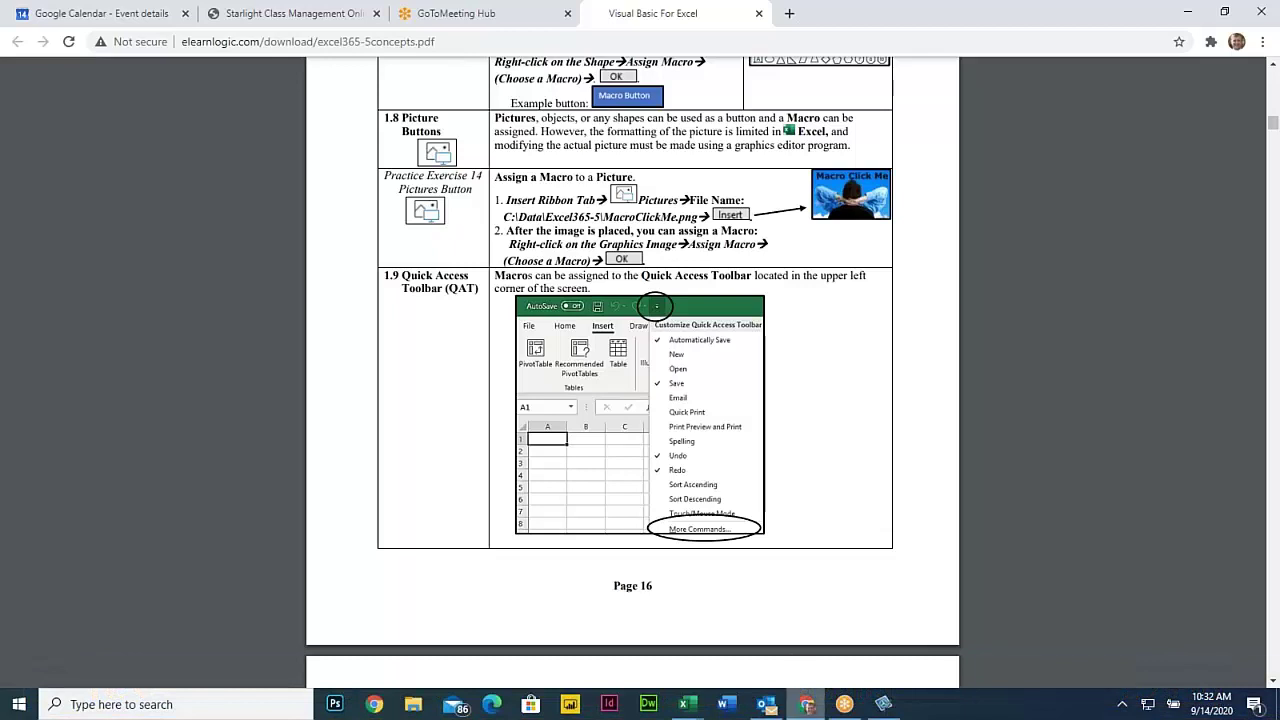
# - Switch to User Input Form2.xlsm in Excel, search online pictures for RESET and insert the round red RESET button image at cell E3
pyautogui.click(686, 704)
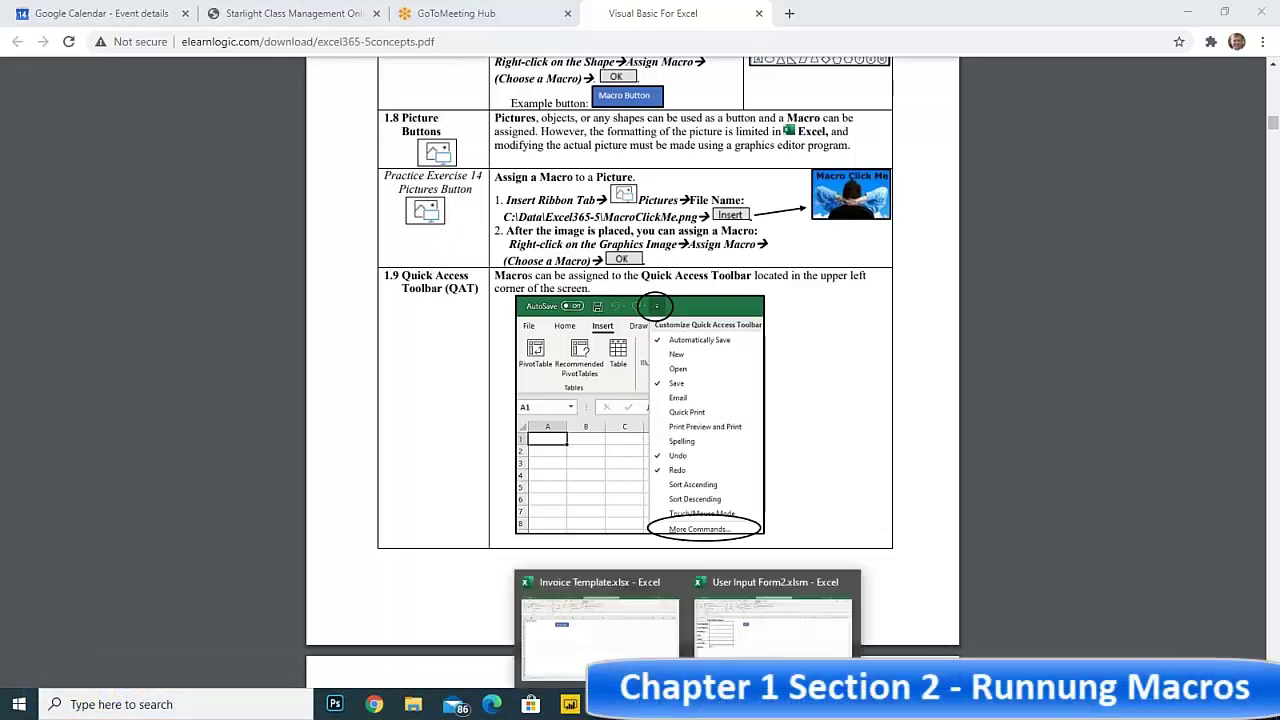
pyautogui.click(750, 622)
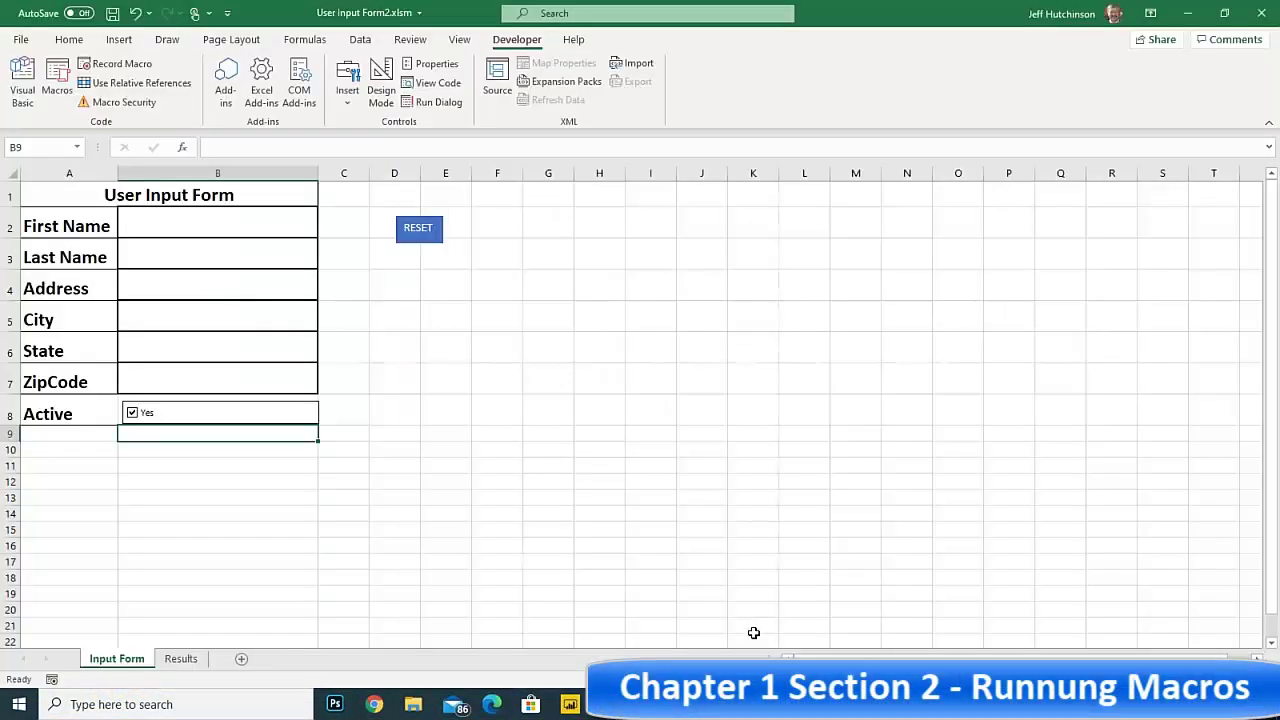
pyautogui.click(427, 264)
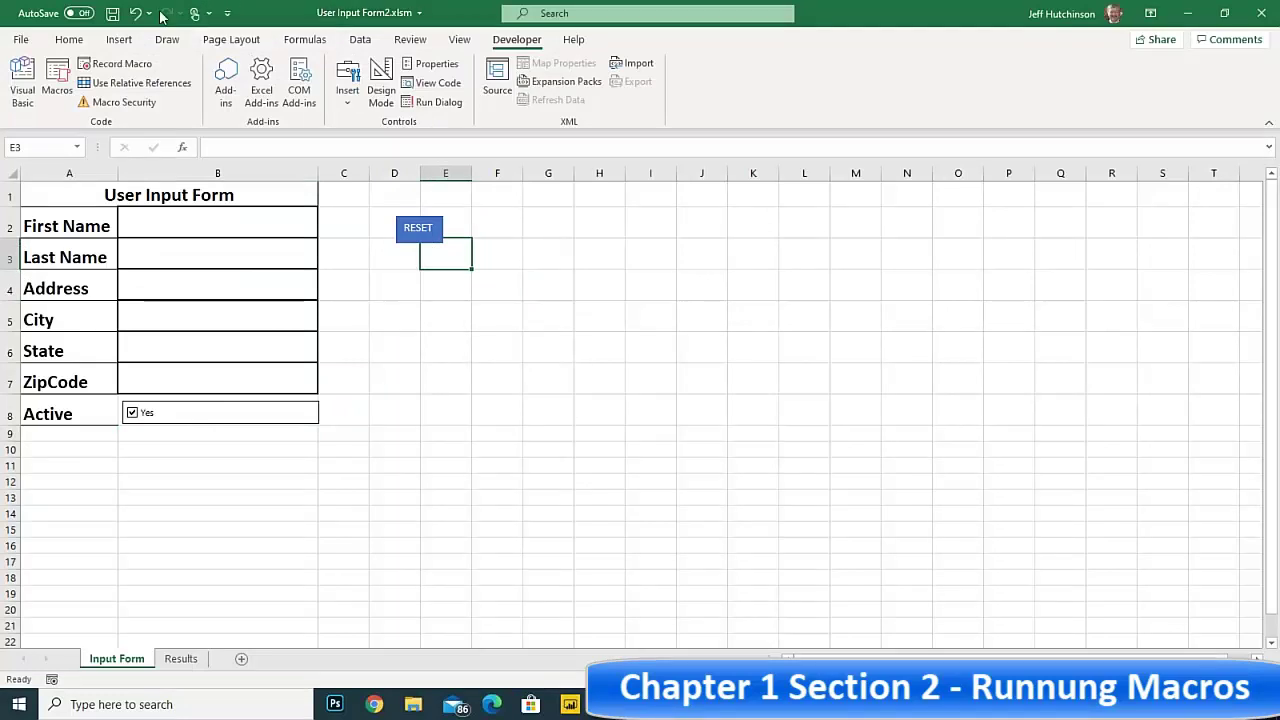
pyautogui.click(119, 40)
pyautogui.click(196, 103)
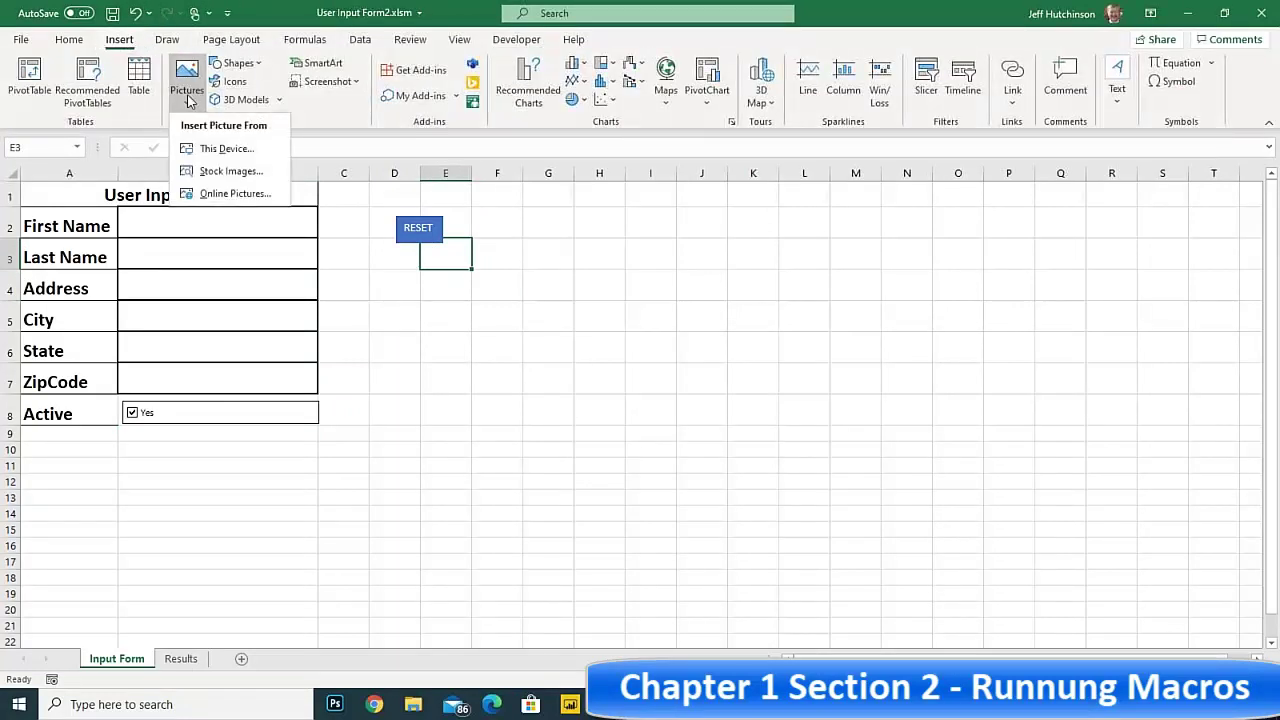
pyautogui.click(235, 194)
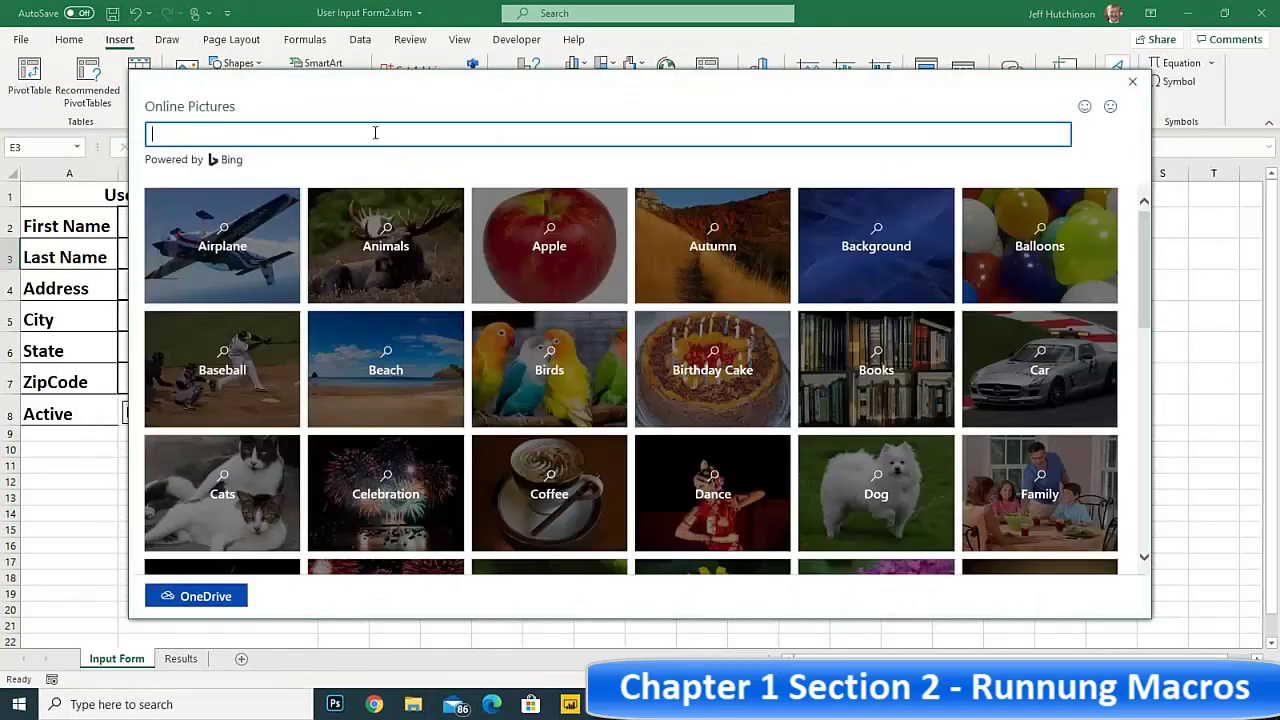
pyautogui.write('RESET')
pyautogui.press('Return')
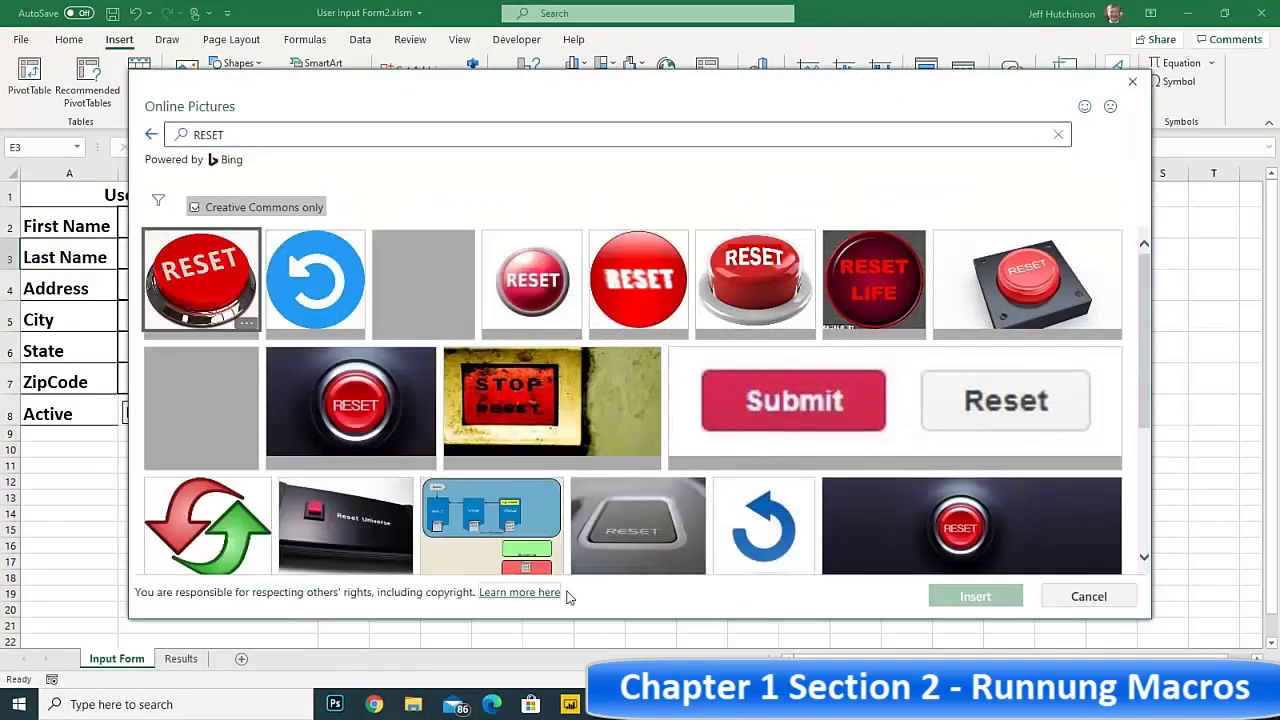
pyautogui.click(535, 278)
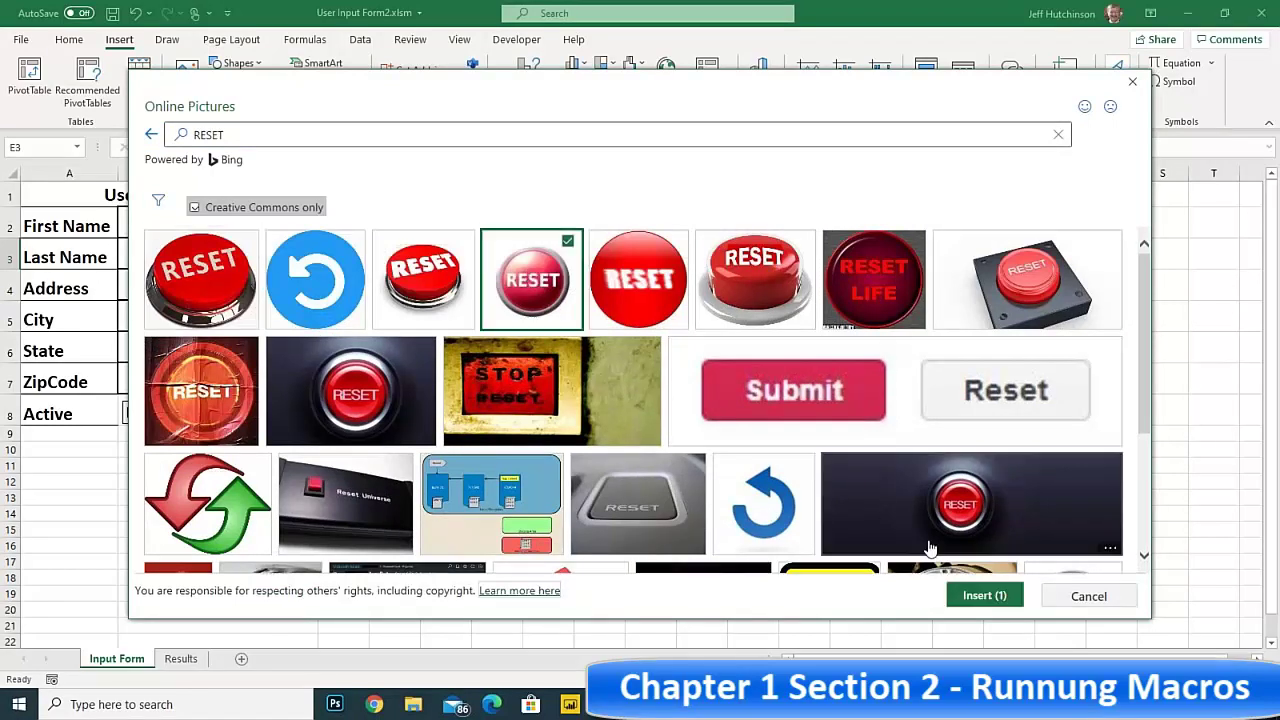
pyautogui.click(978, 598)
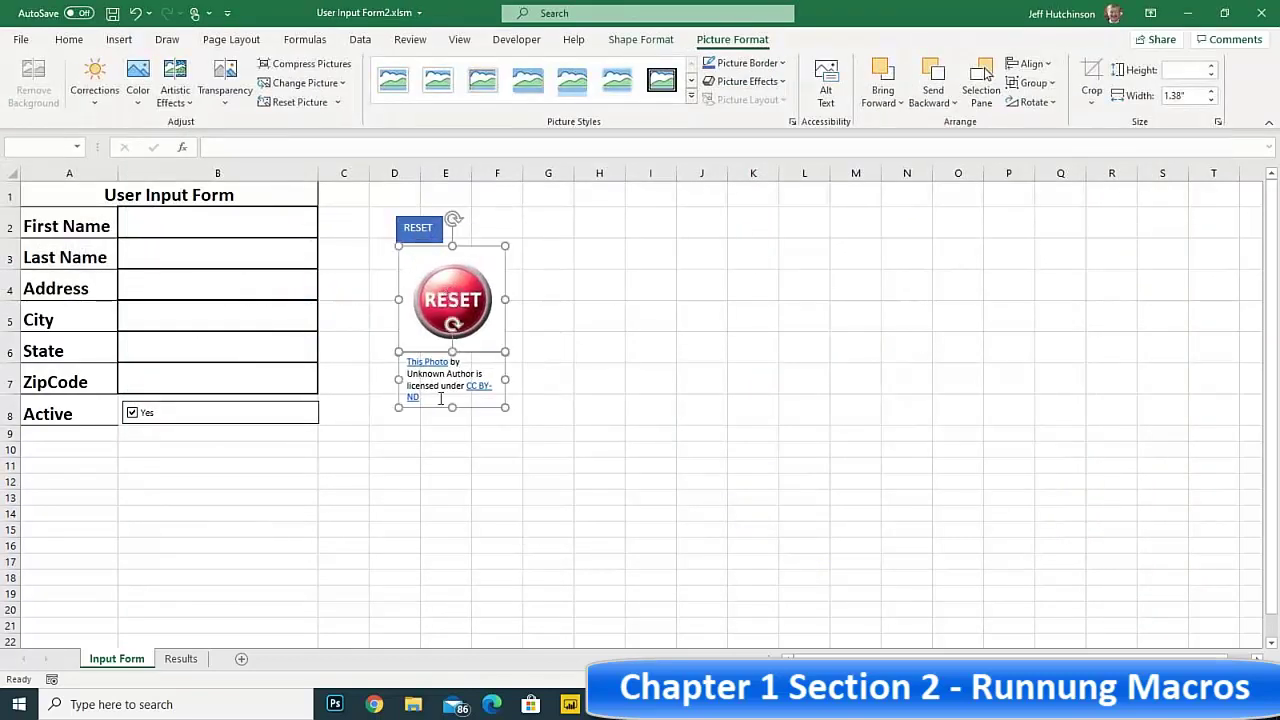
# - Delete the photo attribution text box beneath the inserted RESET picture
pyautogui.click(440, 398)
pyautogui.press('Delete')
pyautogui.click(591, 317)
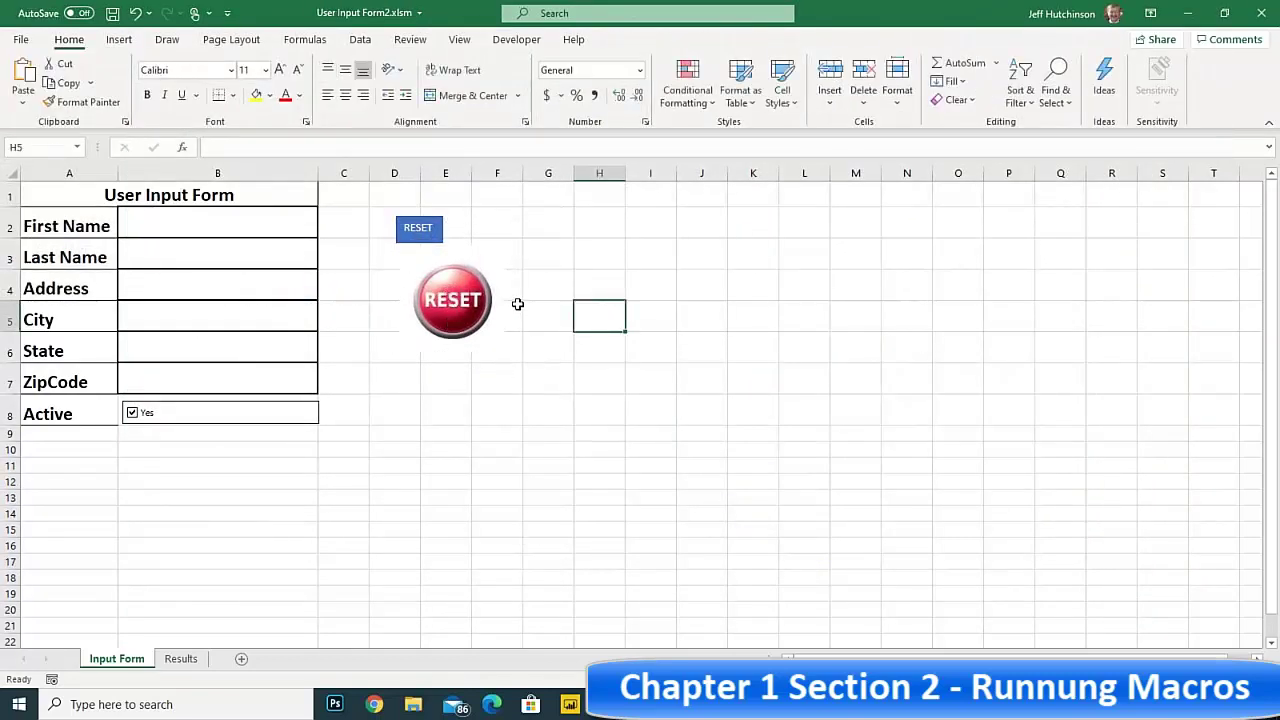
# - Assign the Reset1 macro to the red RESET picture
pyautogui.rightClick(458, 291)
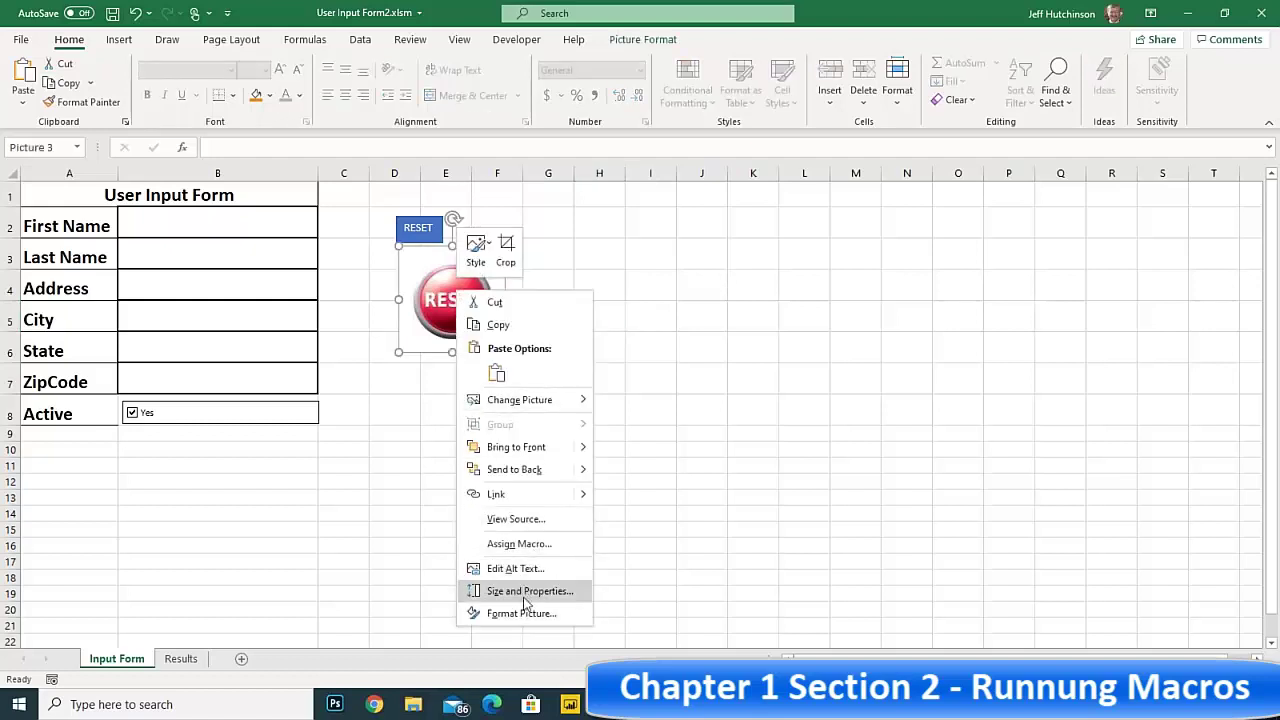
pyautogui.click(519, 544)
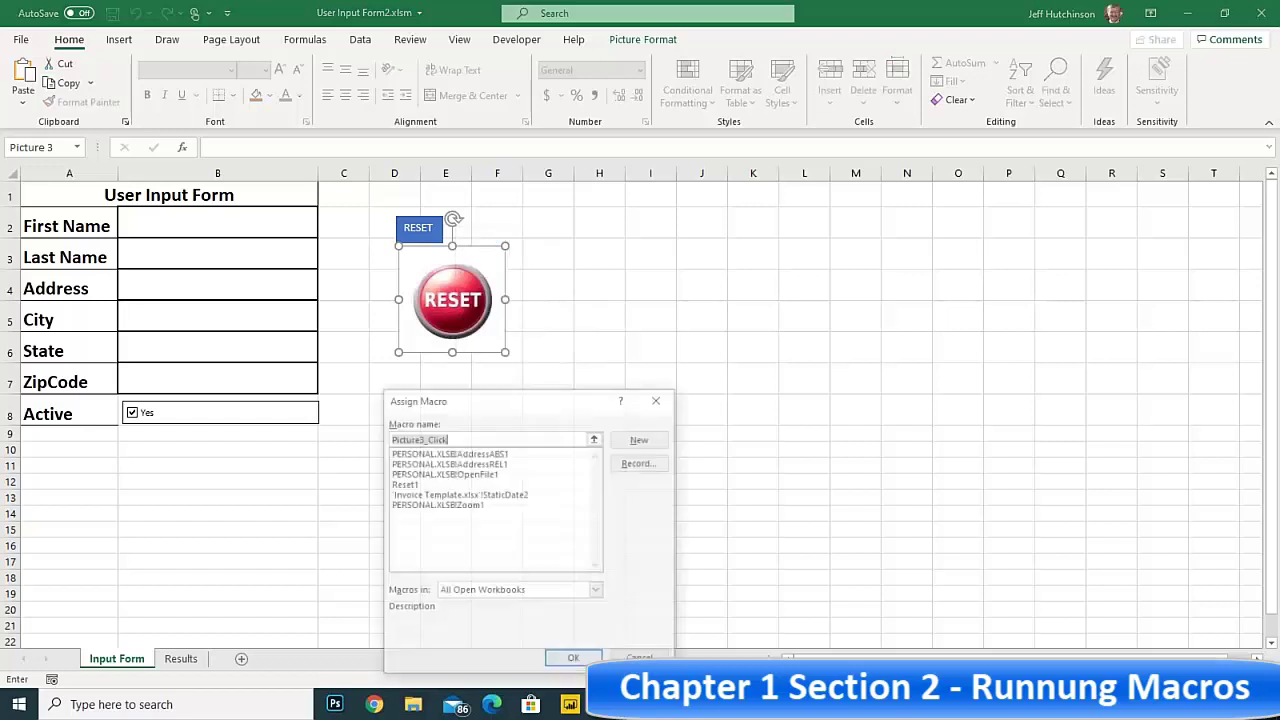
pyautogui.click(425, 484)
pyautogui.click(582, 660)
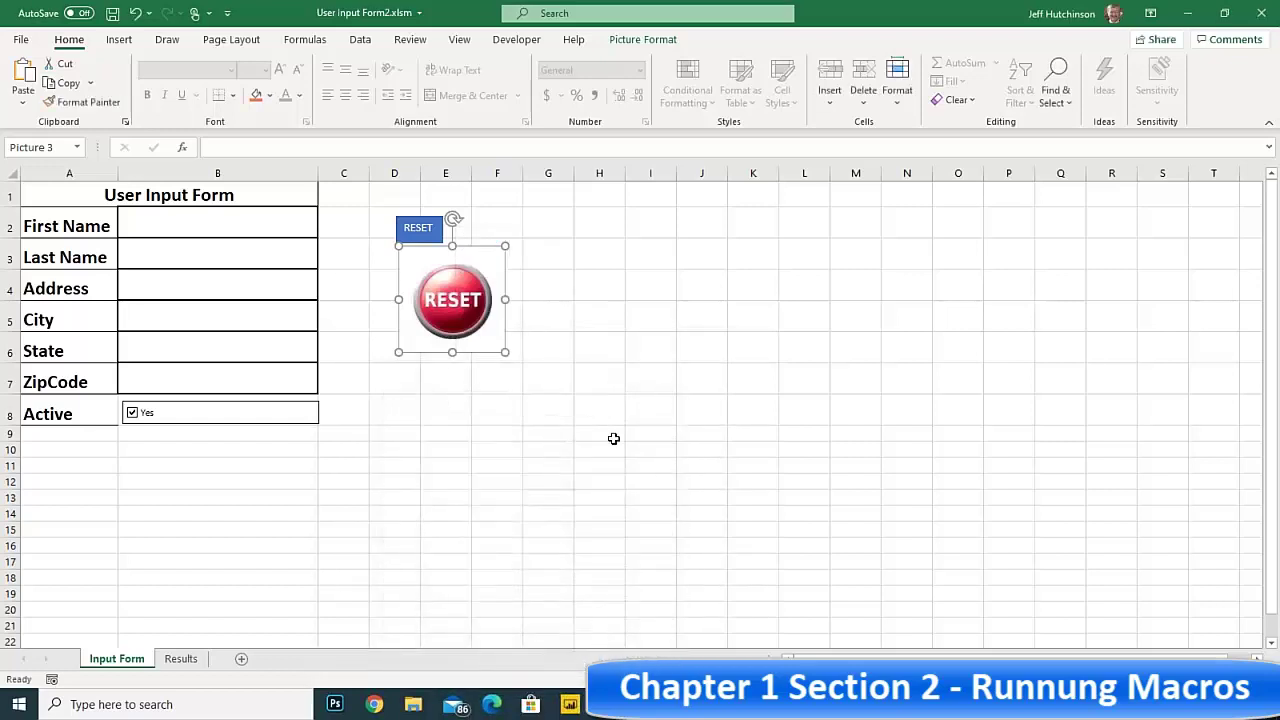
pyautogui.click(603, 414)
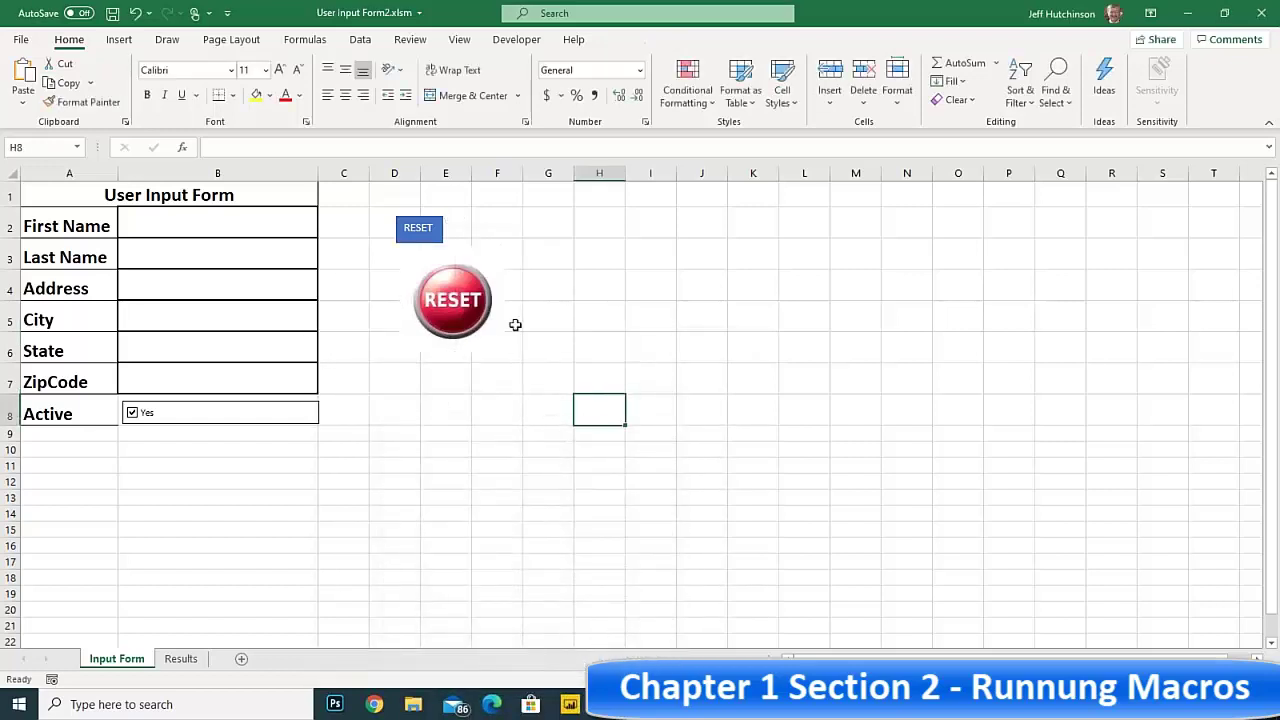
# - Test the red RESET picture by entering SFFSA as Last Name and FS as Address, and run its macro to clear the form
pyautogui.click(442, 300)
pyautogui.click(240, 246)
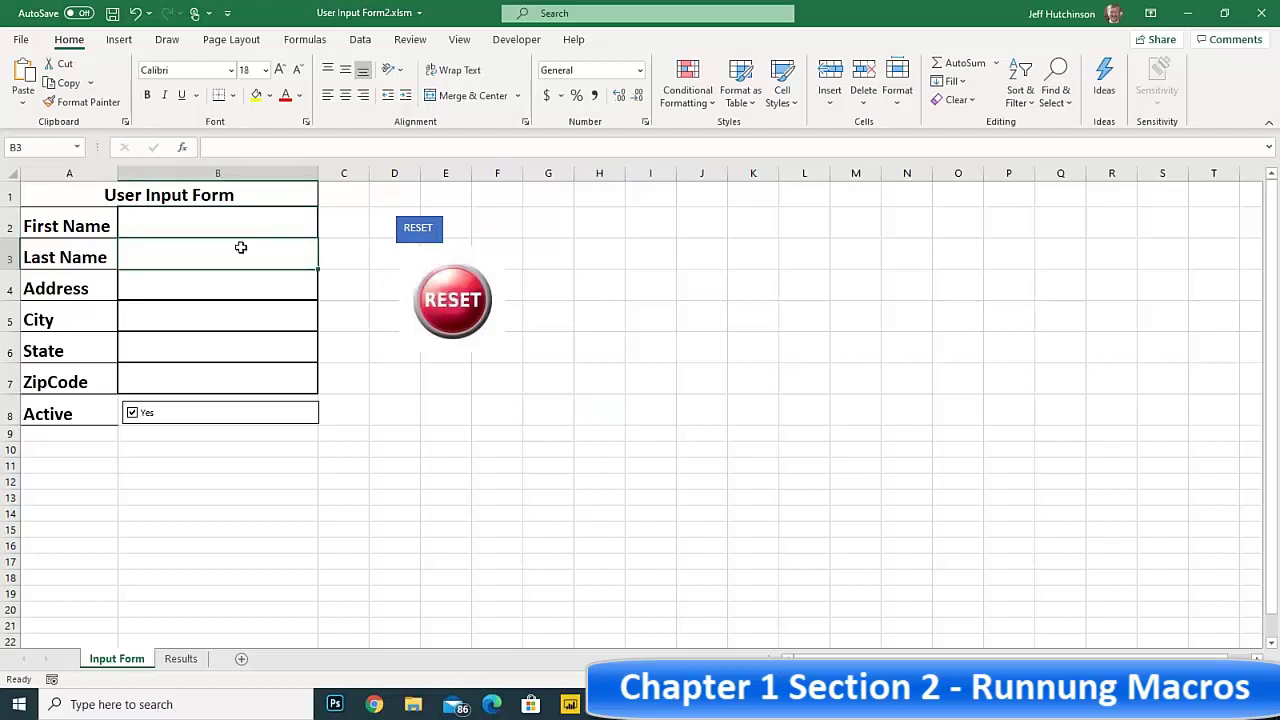
pyautogui.write('SFFSA')
pyautogui.click(231, 288)
pyautogui.write('FS')
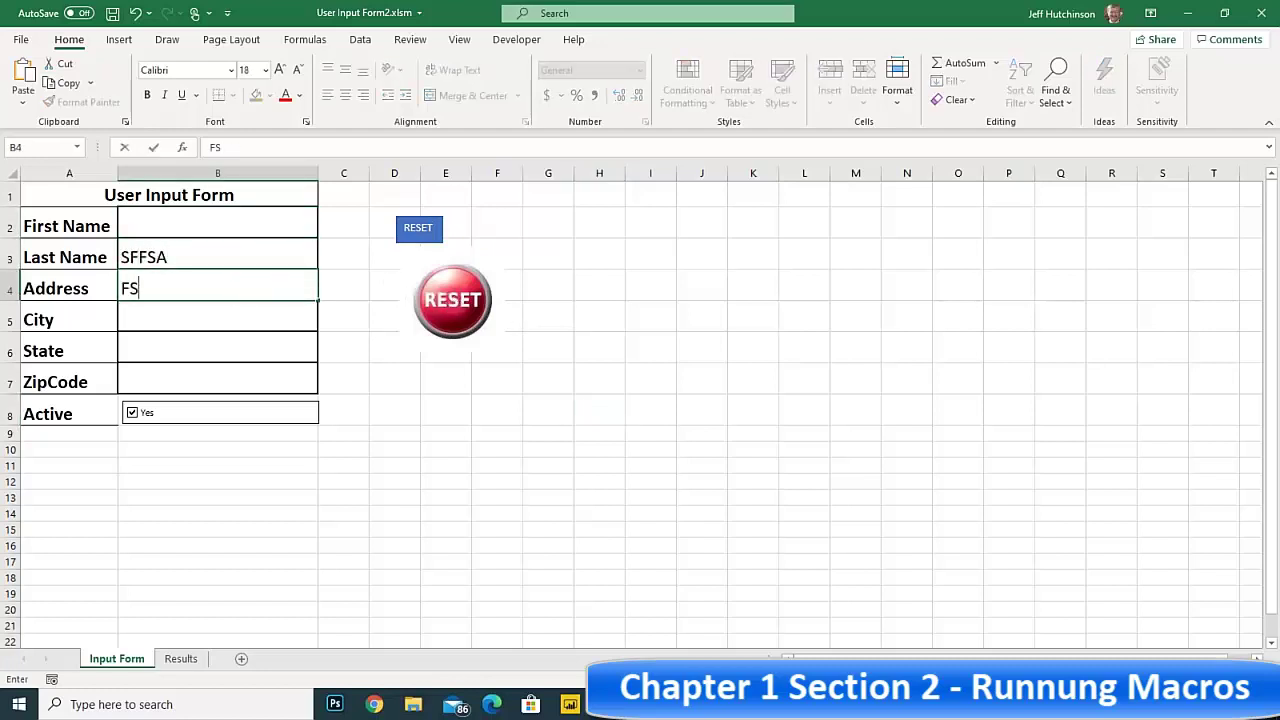
pyautogui.click(456, 302)
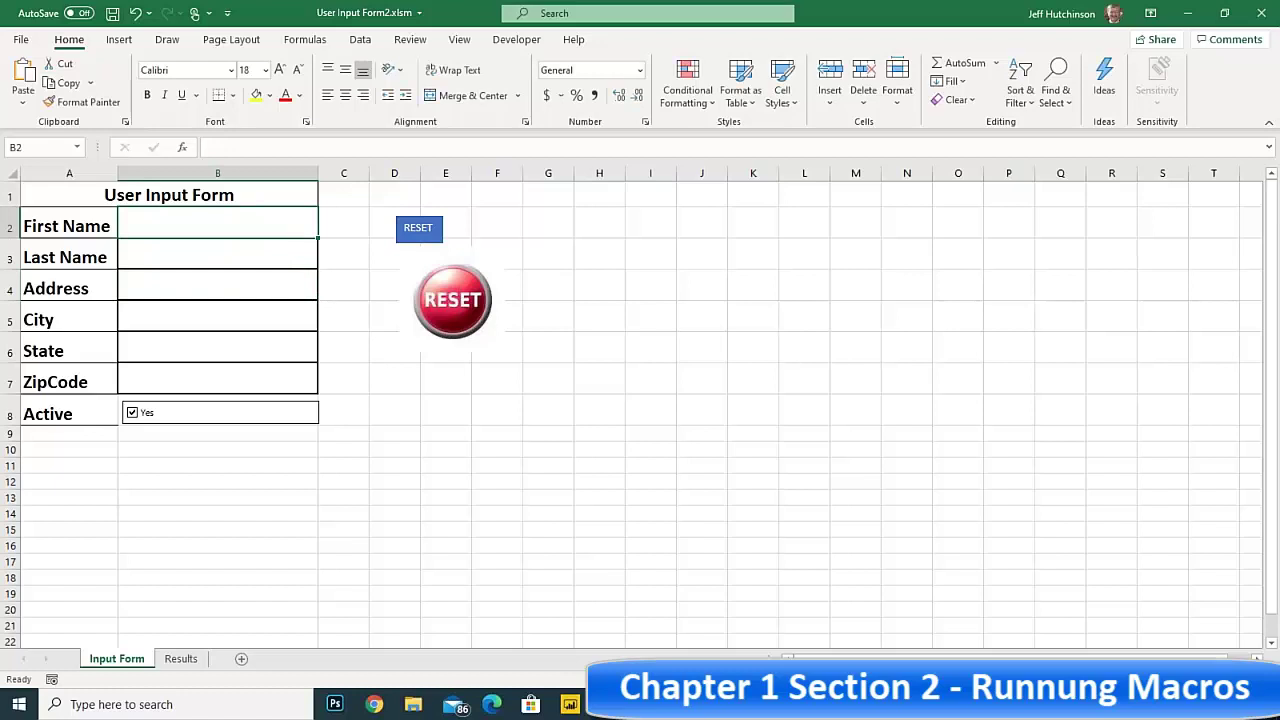
# - Shrink the red RESET picture to about half its size and place it beneath the blue RESET button
pyautogui.rightClick(453, 301)
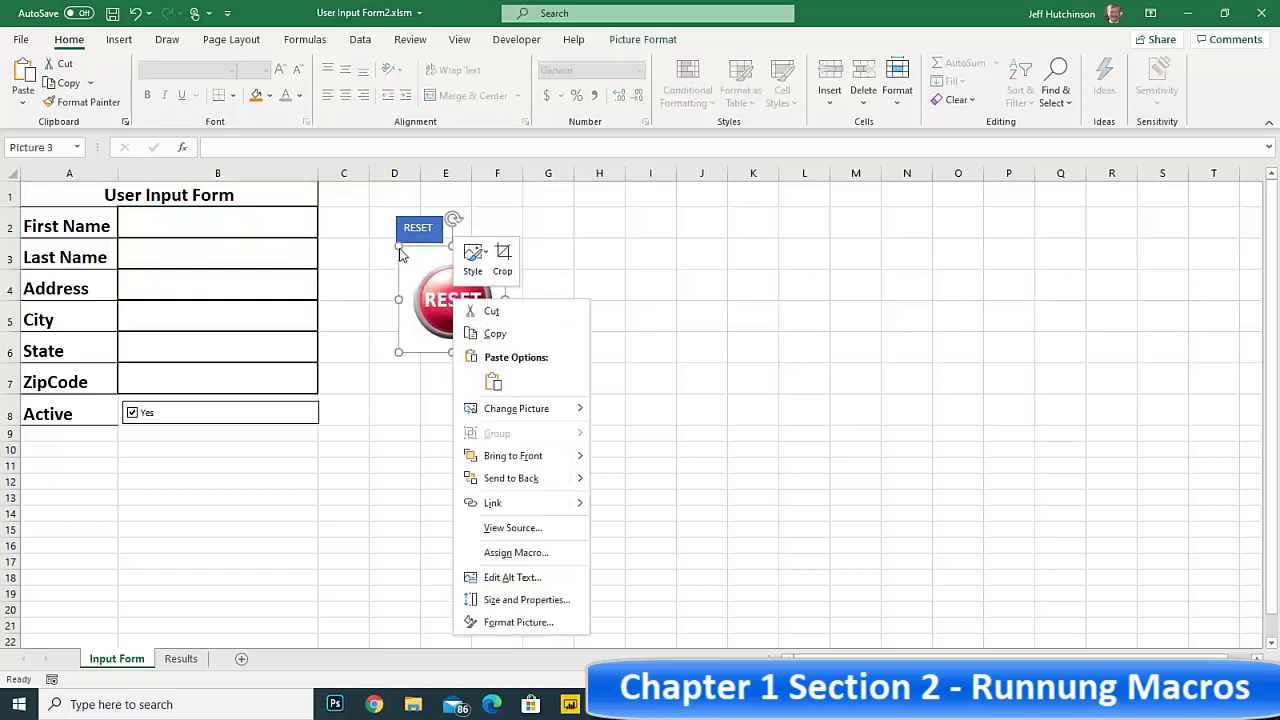
pyautogui.press('Escape')
pyautogui.moveTo(399, 247); pyautogui.dragTo(415, 289)
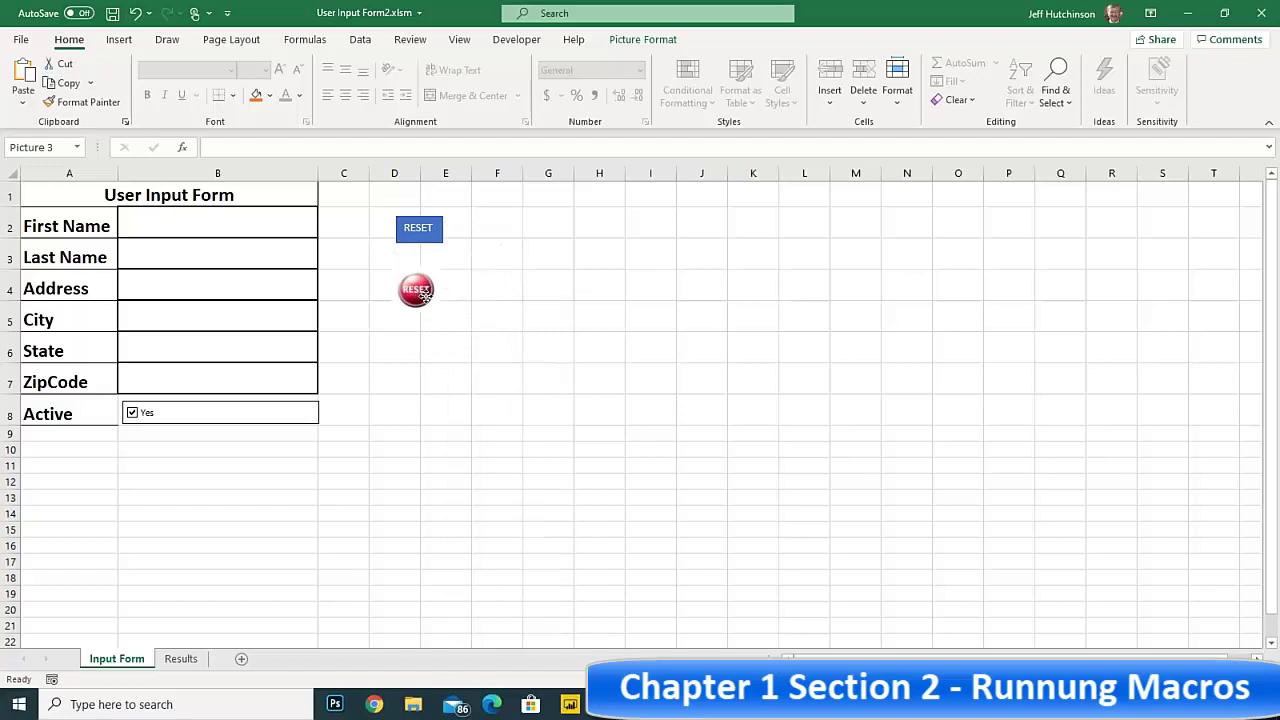
pyautogui.click(487, 432)
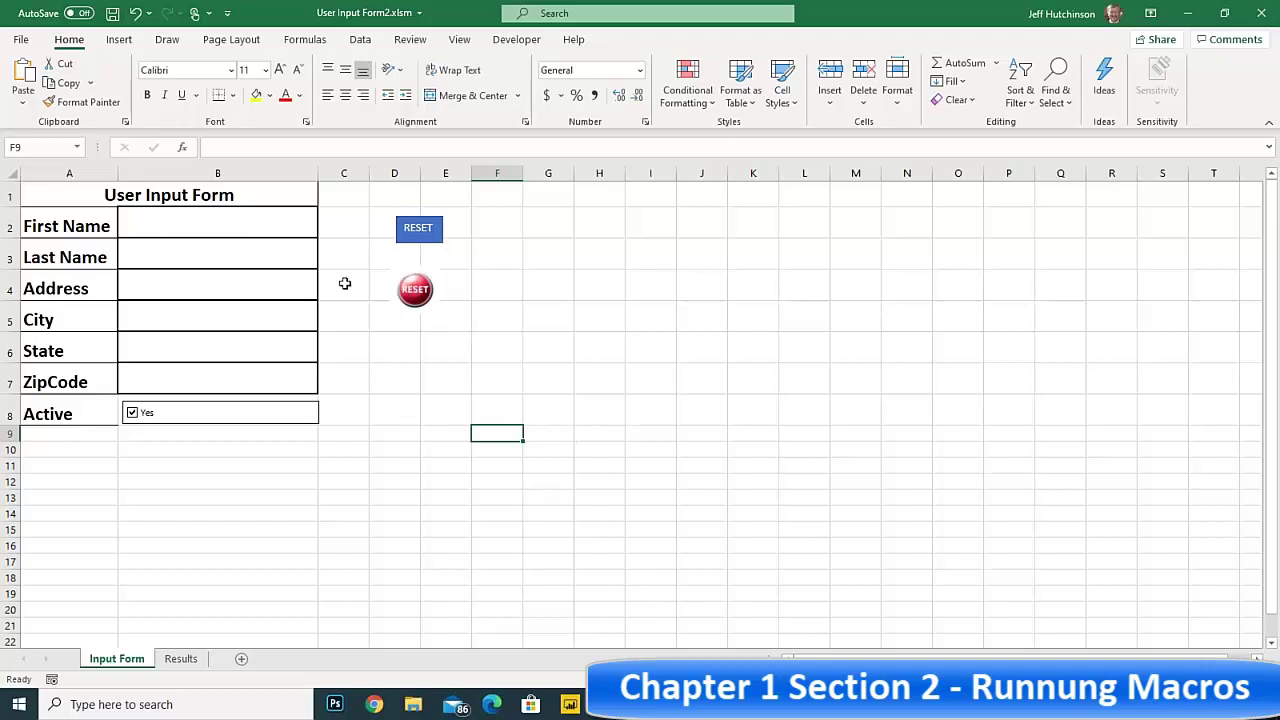
# - Add the New command to the Quick Access Toolbar
pyautogui.click(228, 18)
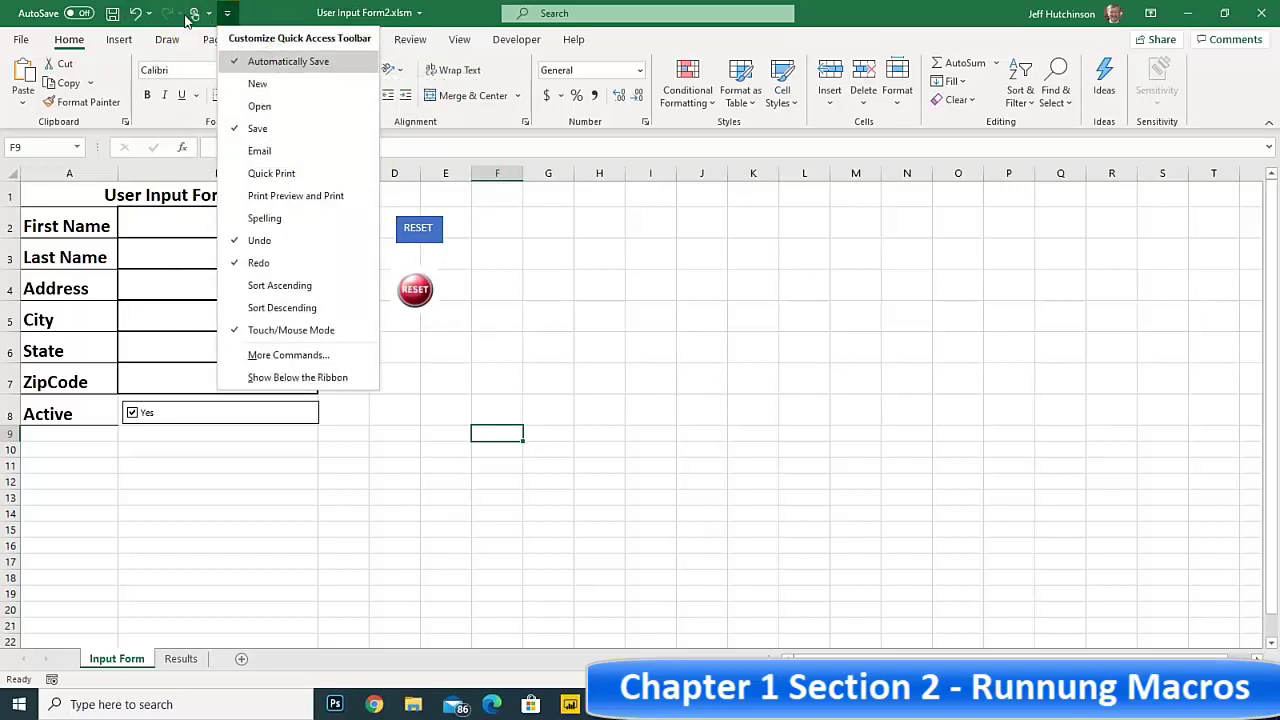
pyautogui.click(264, 86)
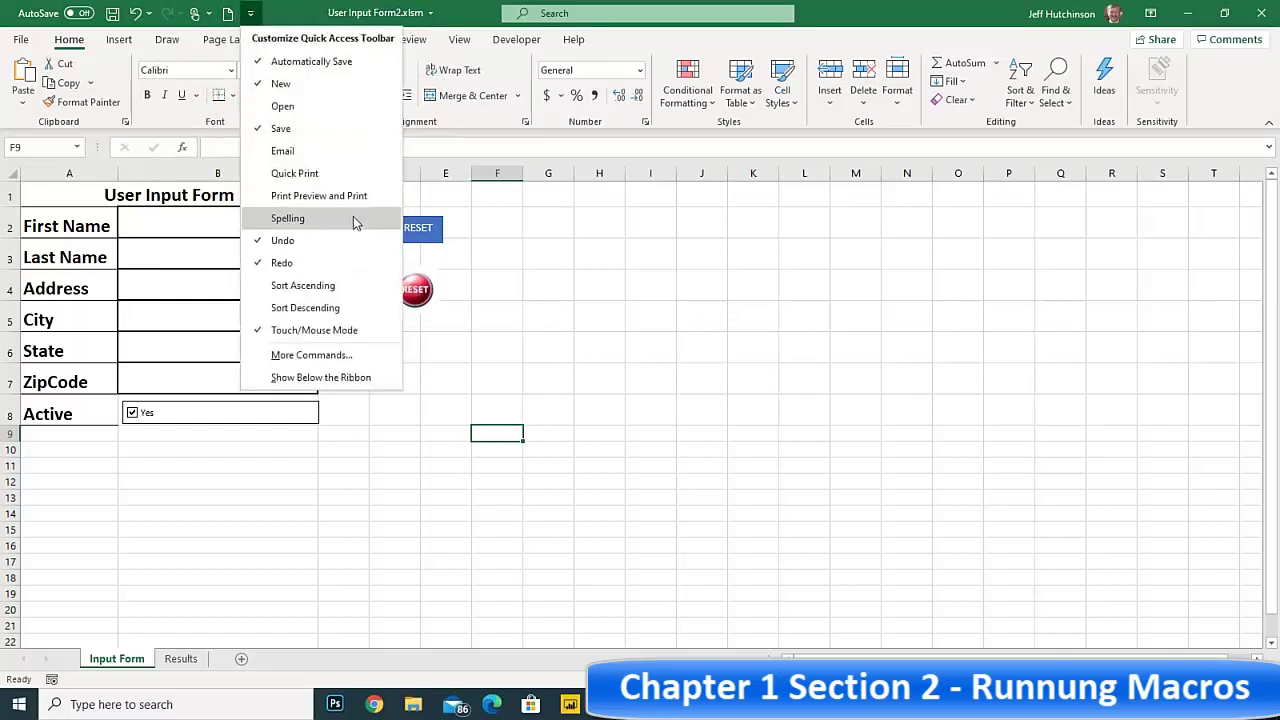
# - Add the PERSONAL.XLSB!AddressABS1 macro to the Quick Access Toolbar for all documents
pyautogui.click(312, 356)
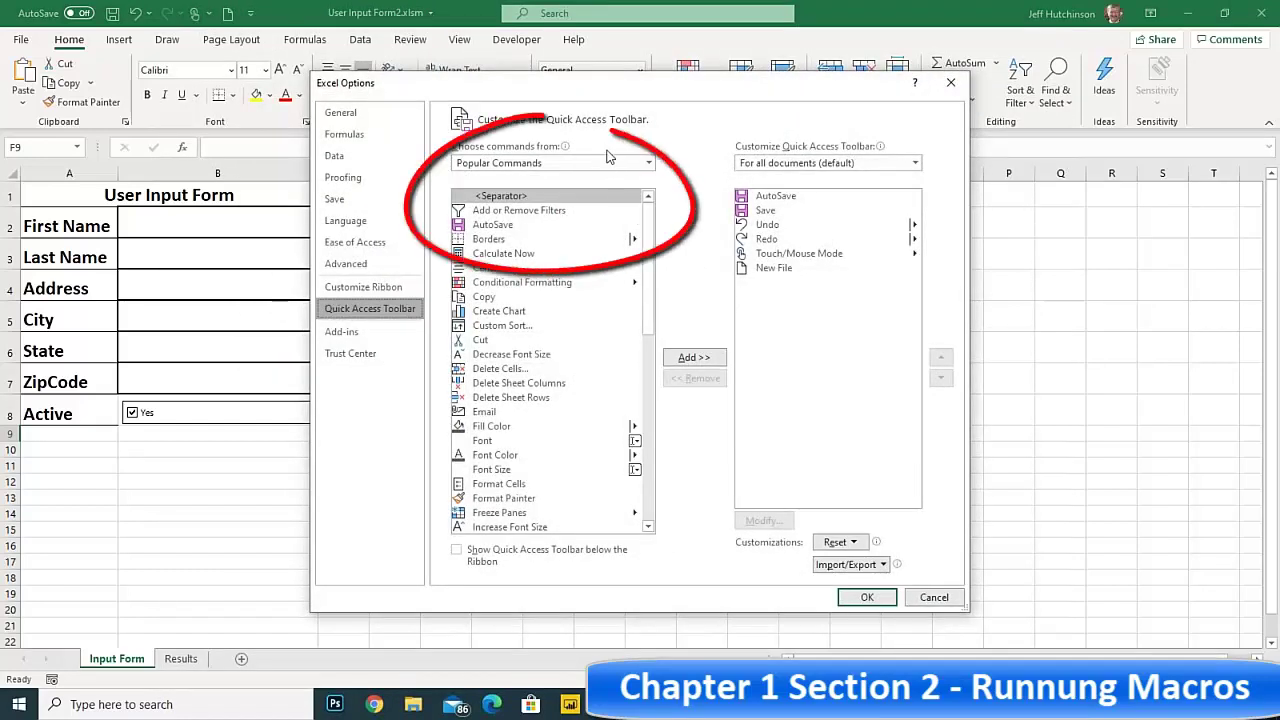
pyautogui.click(648, 163)
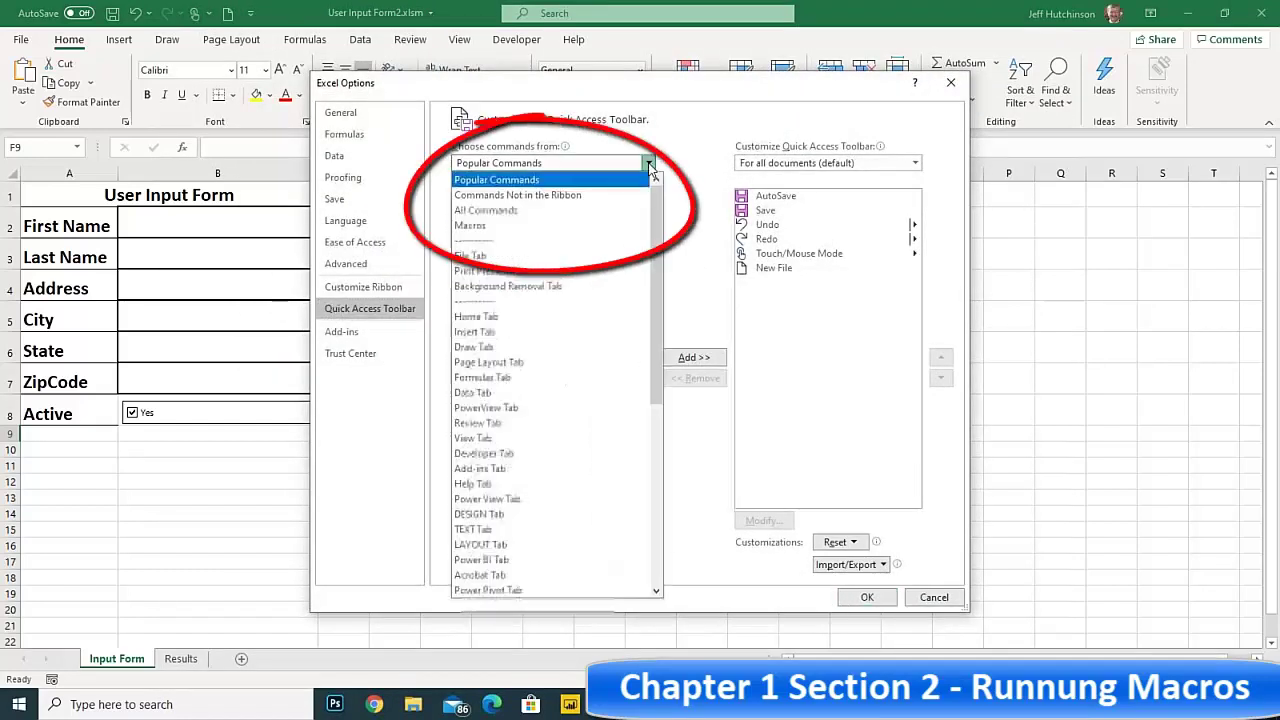
pyautogui.click(487, 228)
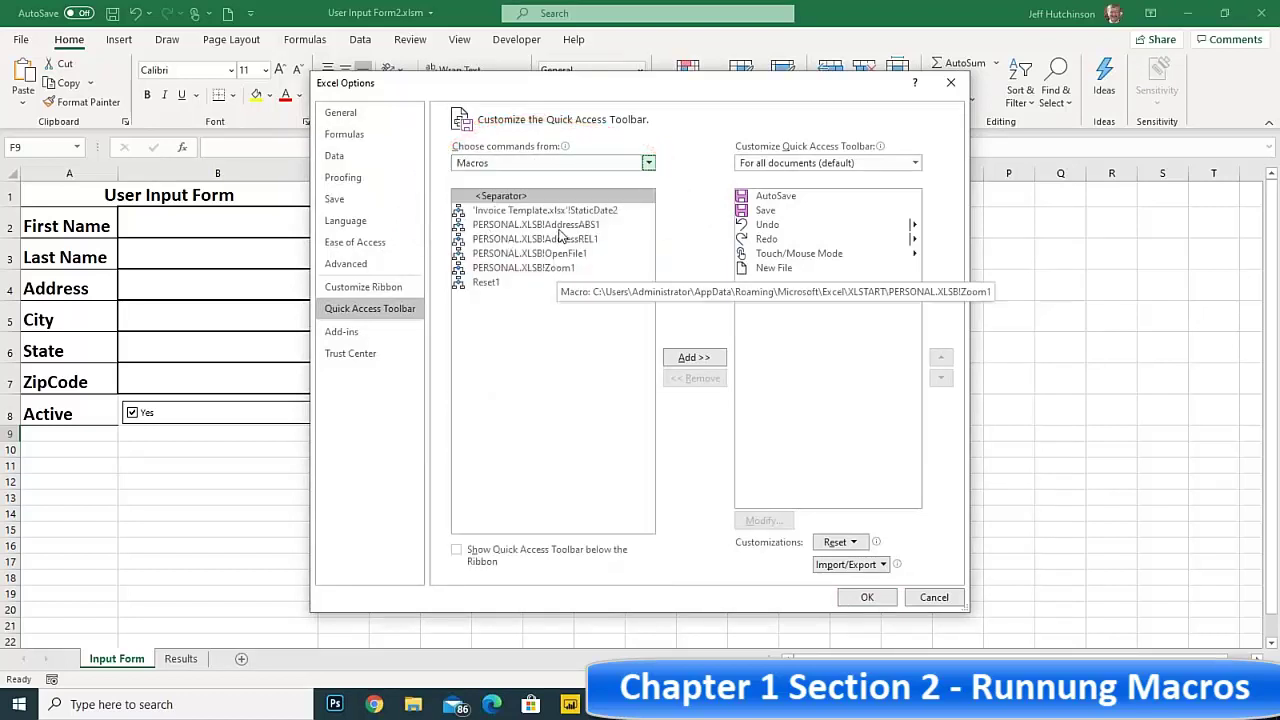
pyautogui.click(561, 230)
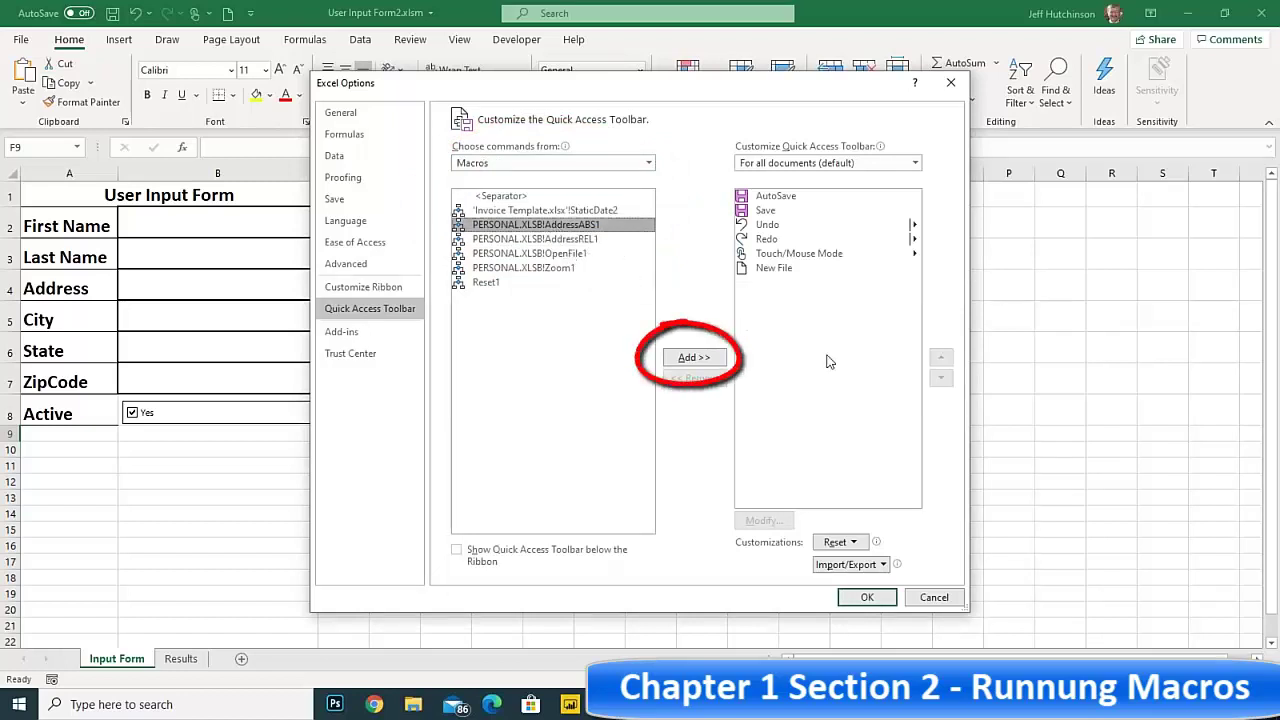
pyautogui.click(700, 360)
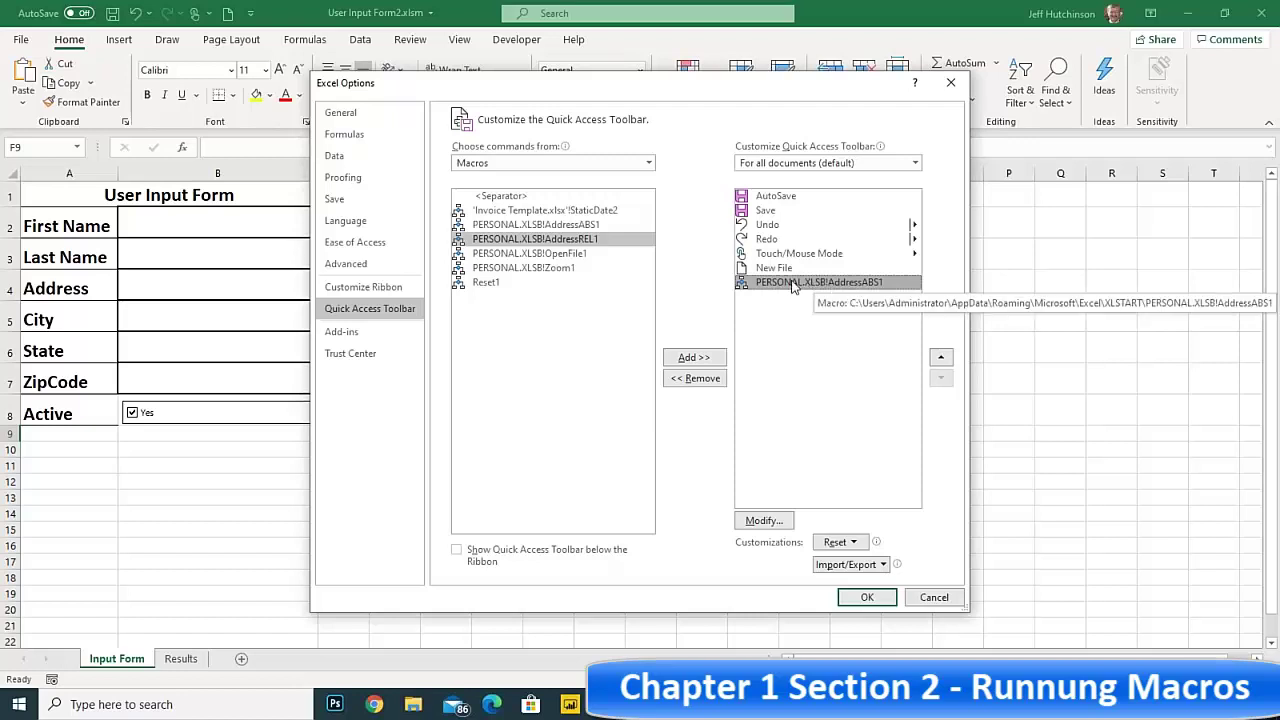
# - Give the macro's Quick Access Toolbar button the piggy bank symbol and the display name AddressABS1, and apply the options
pyautogui.click(764, 521)
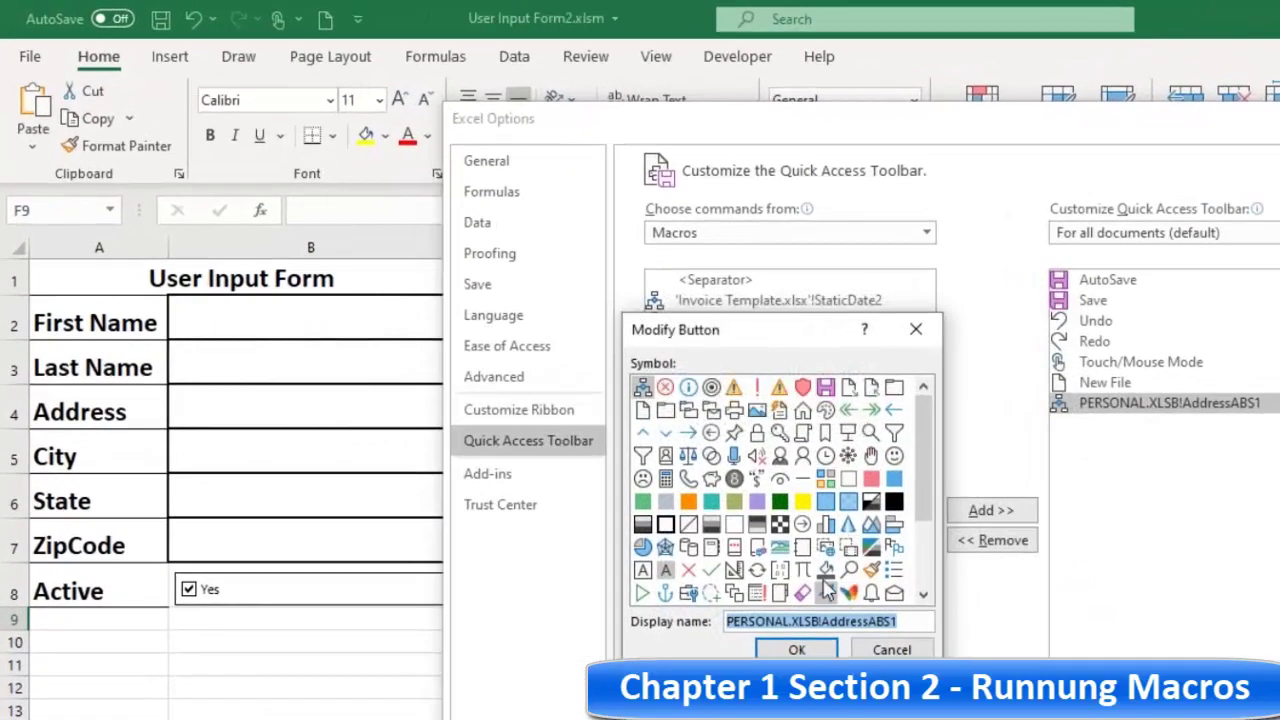
pyautogui.click(711, 479)
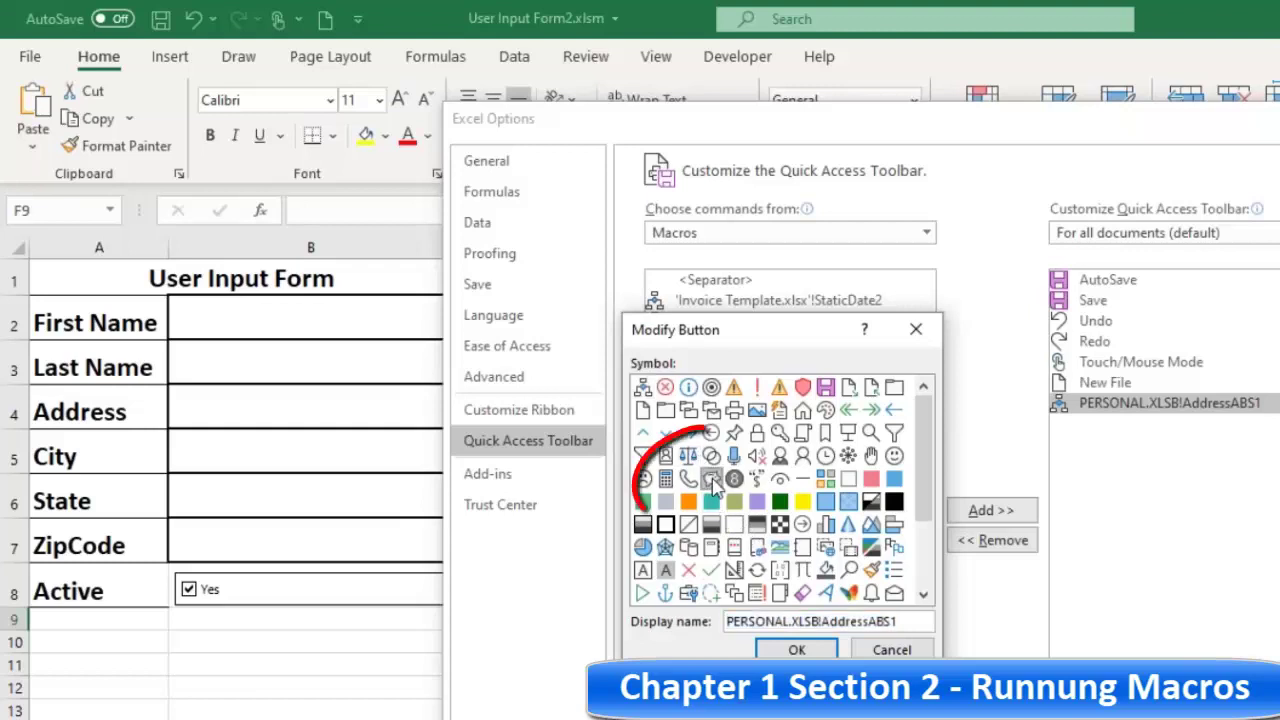
pyautogui.doubleClick(824, 621)
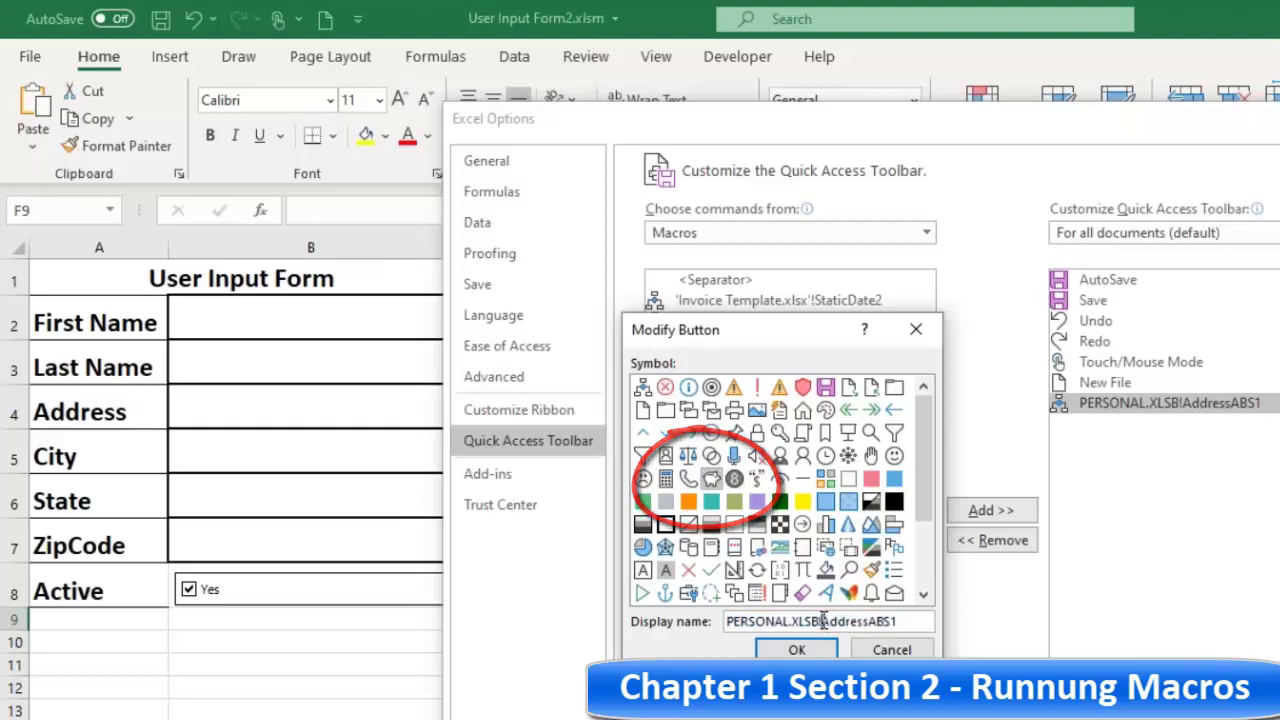
pyautogui.moveTo(820, 621); pyautogui.dragTo(662, 618)
pyautogui.press('BackSpace')
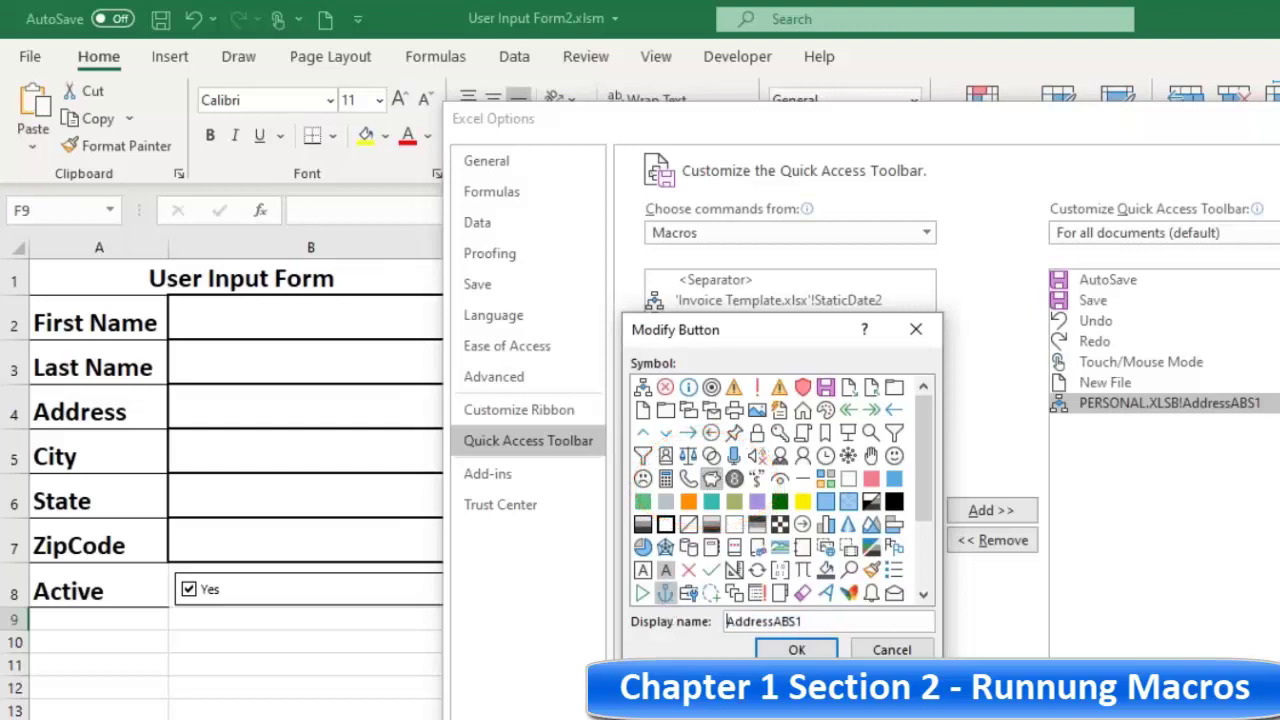
pyautogui.click(797, 650)
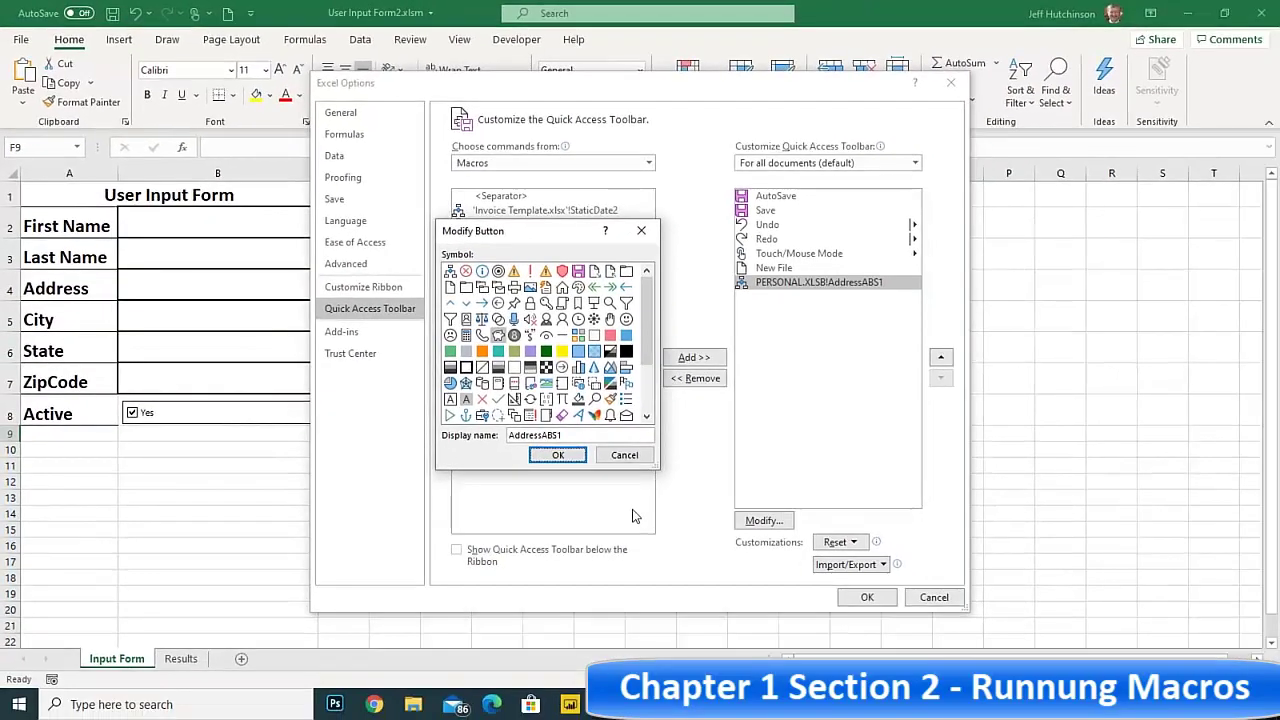
pyautogui.click(558, 458)
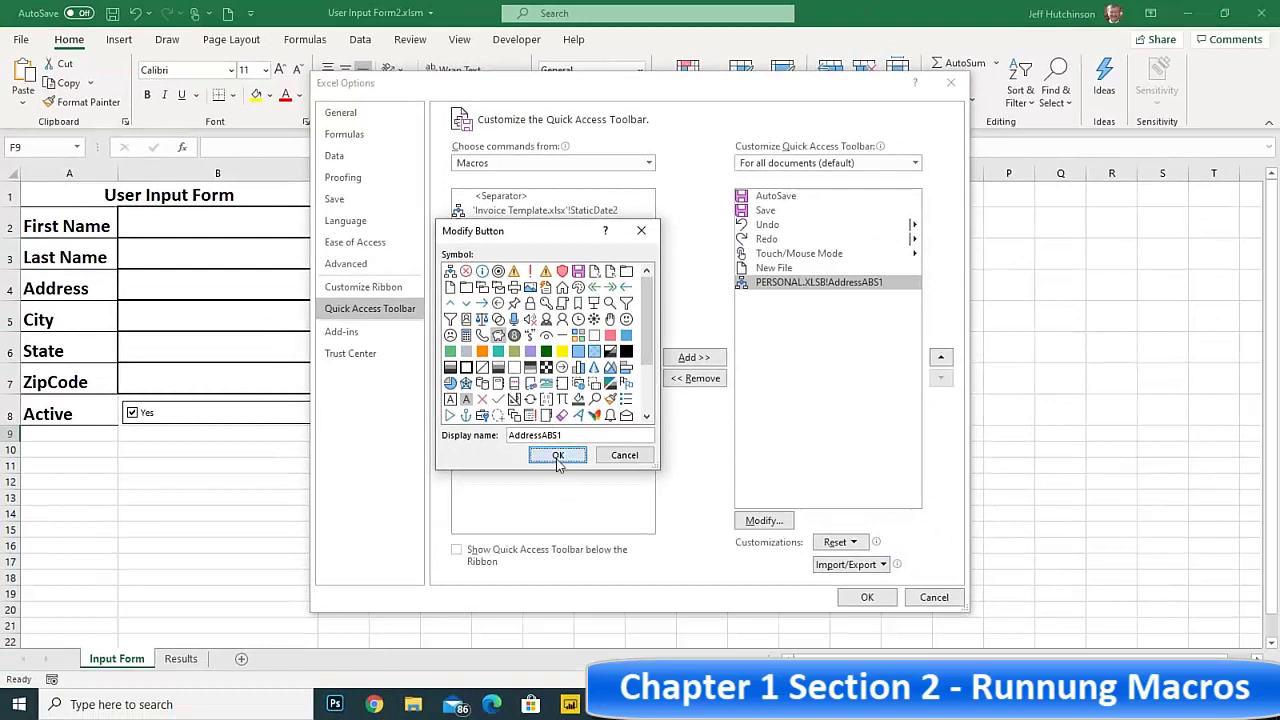
pyautogui.click(866, 598)
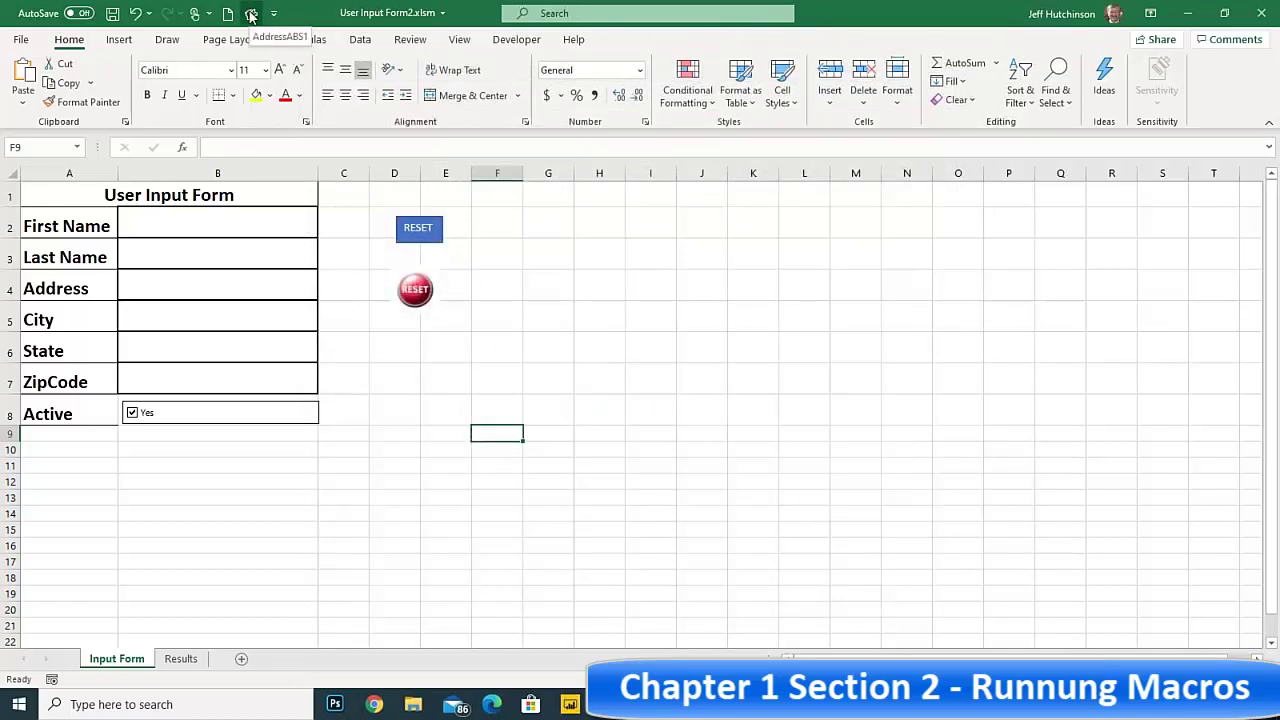
# - Insert a new worksheet after Input Form and run AddressABS1 on it from the Quick Access Toolbar
pyautogui.click(242, 659)
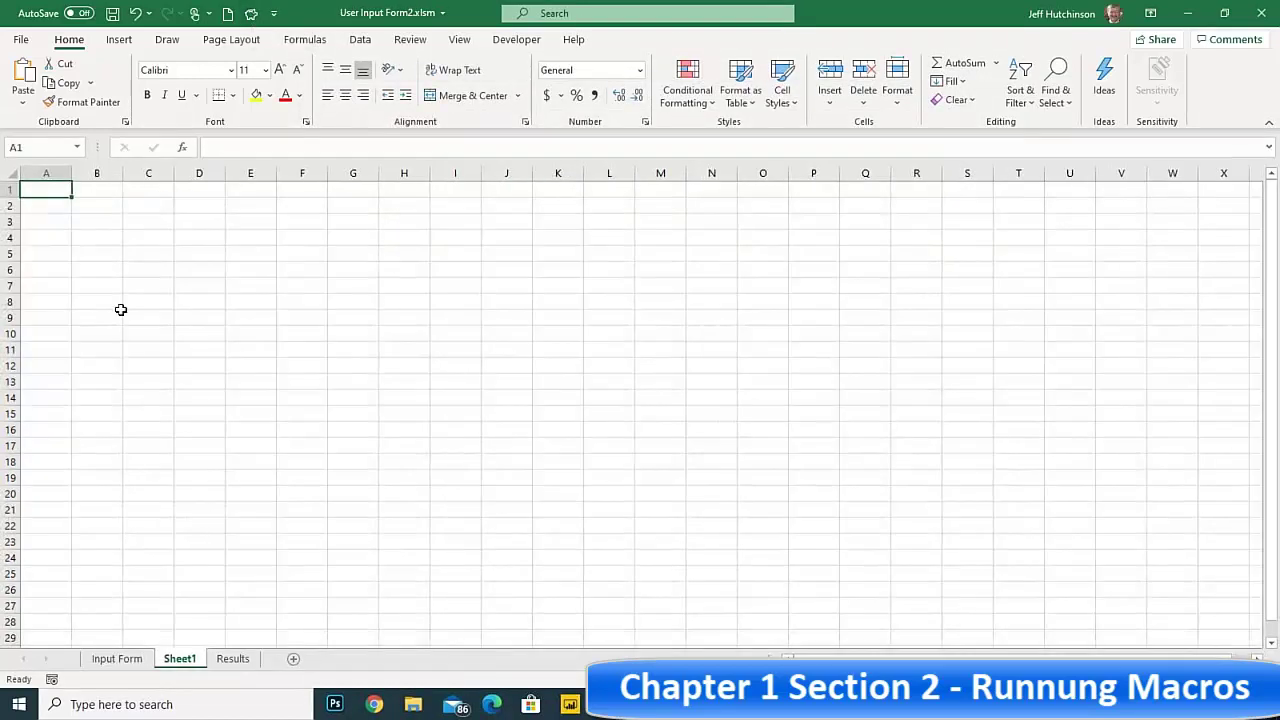
pyautogui.click(251, 14)
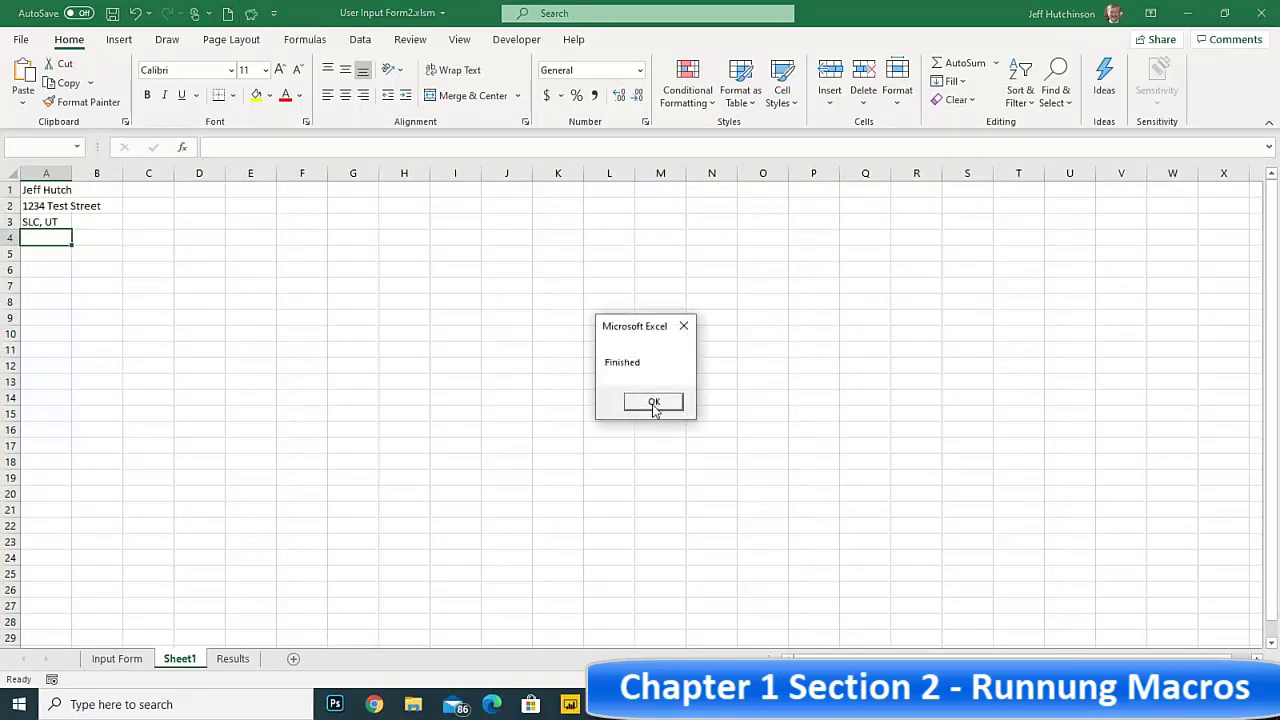
pyautogui.click(654, 403)
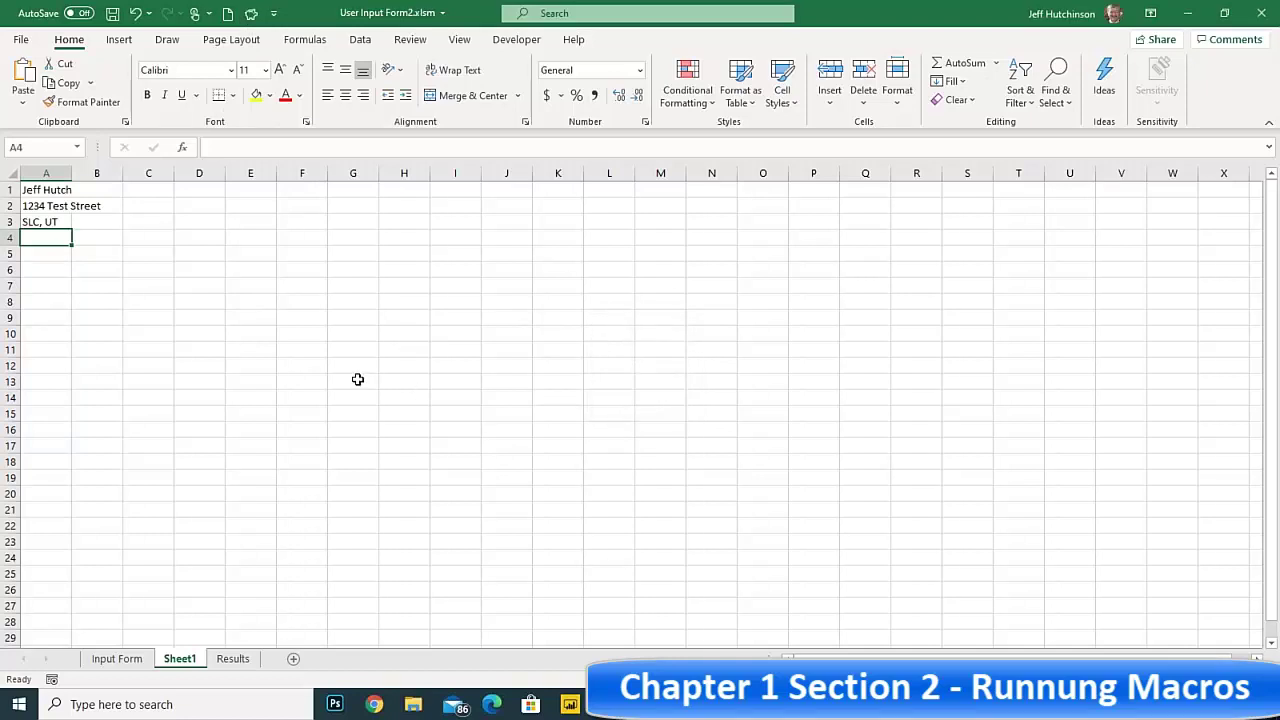
# - Insert another worksheet before Results and run the AddressABS1 toolbar macro there as well
pyautogui.click(293, 660)
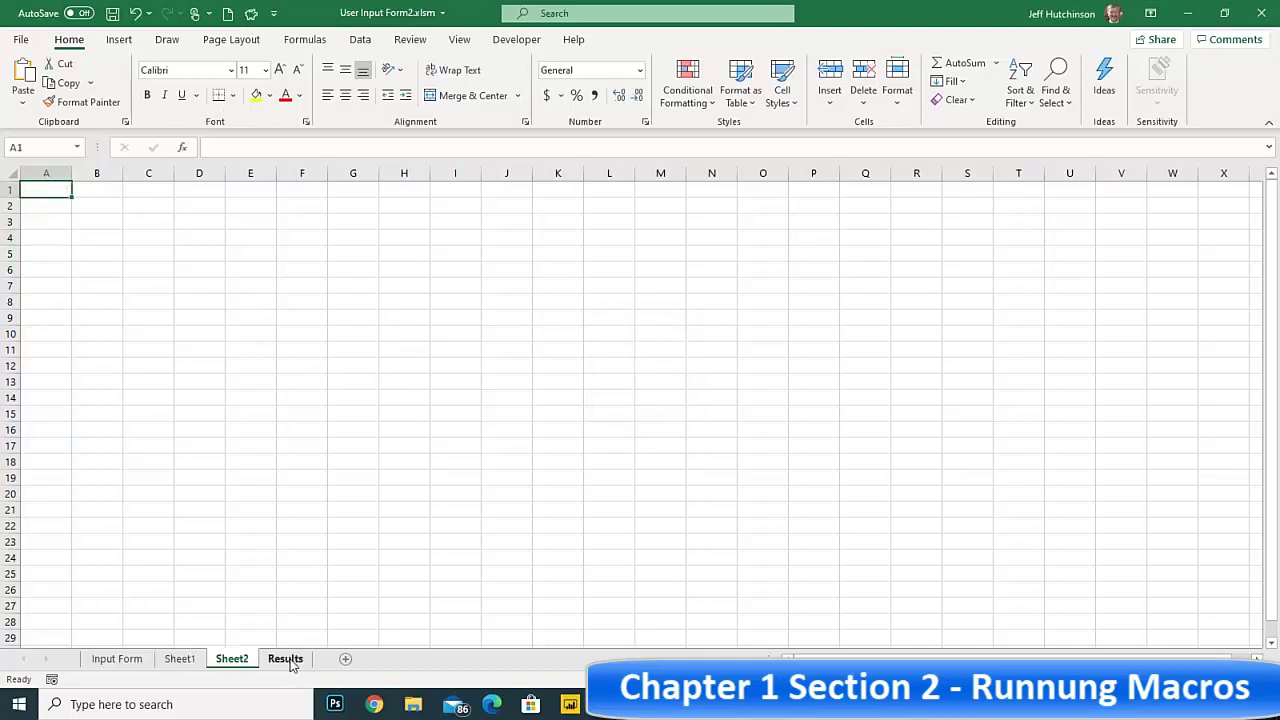
pyautogui.click(251, 13)
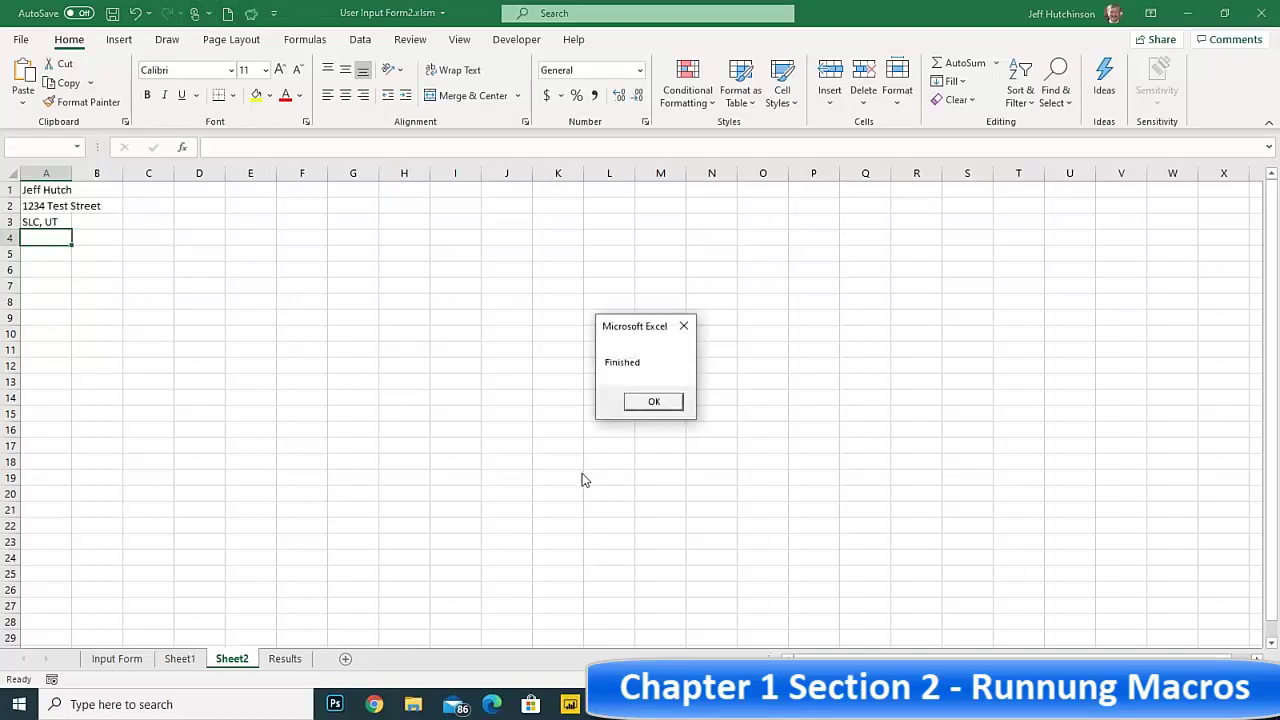
pyautogui.press('Return')
pyautogui.click(336, 458)
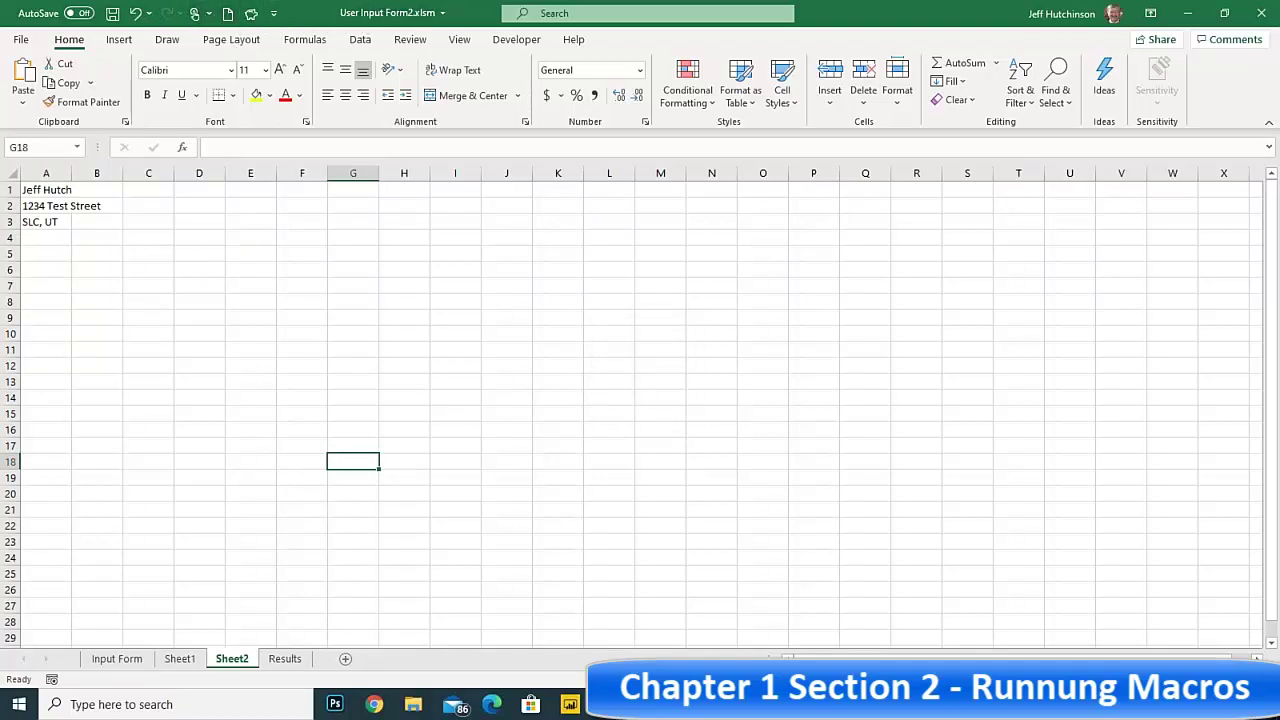
pyautogui.click(234, 273)
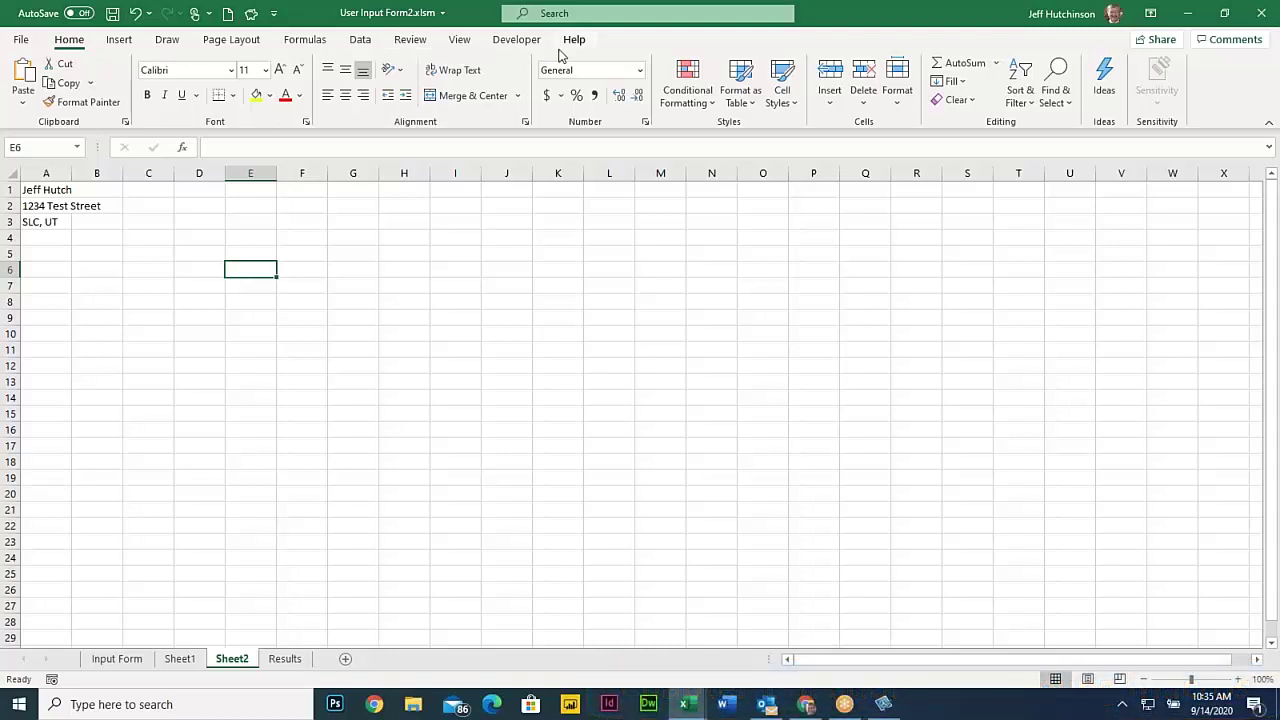
# - Switch to the Visual Basic For Excel PDF in Chrome, review the Quick Access Toolbar and Customized Ribbon exercises, and return to Excel
pyautogui.click(805, 705)
pyautogui.scroll(-4, 537, 207)
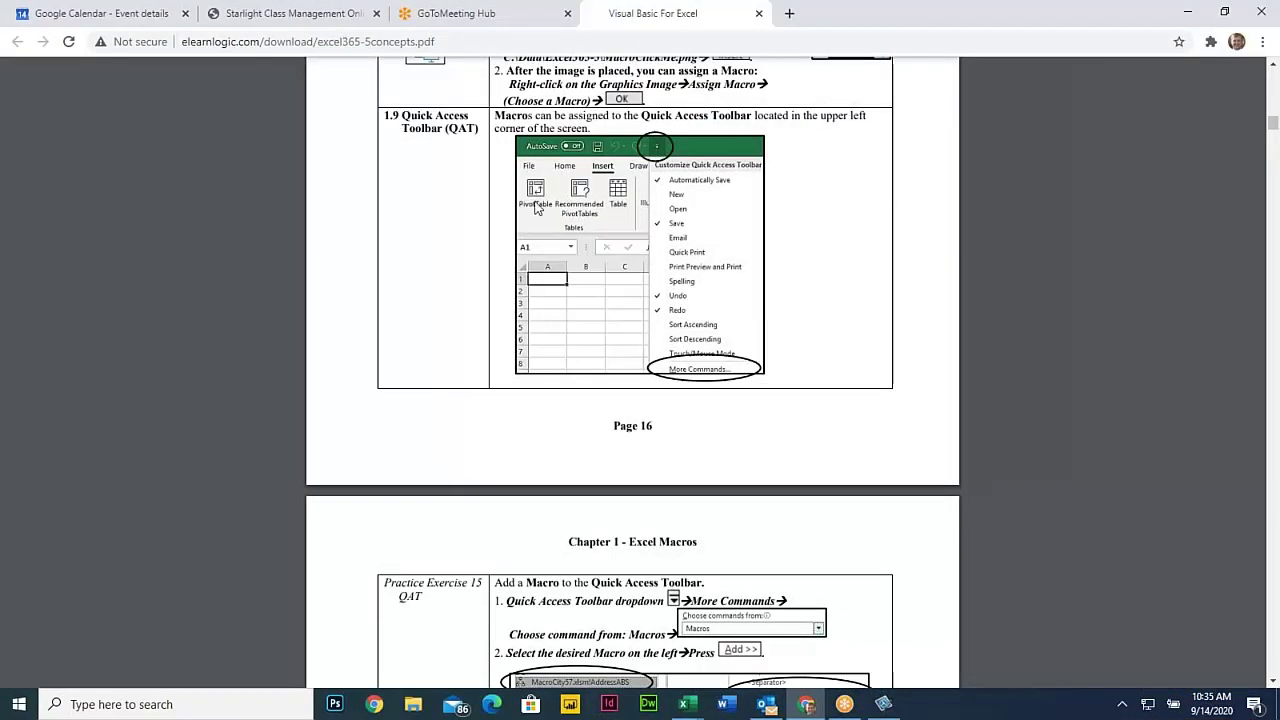
pyautogui.scroll(-5, 537, 207)
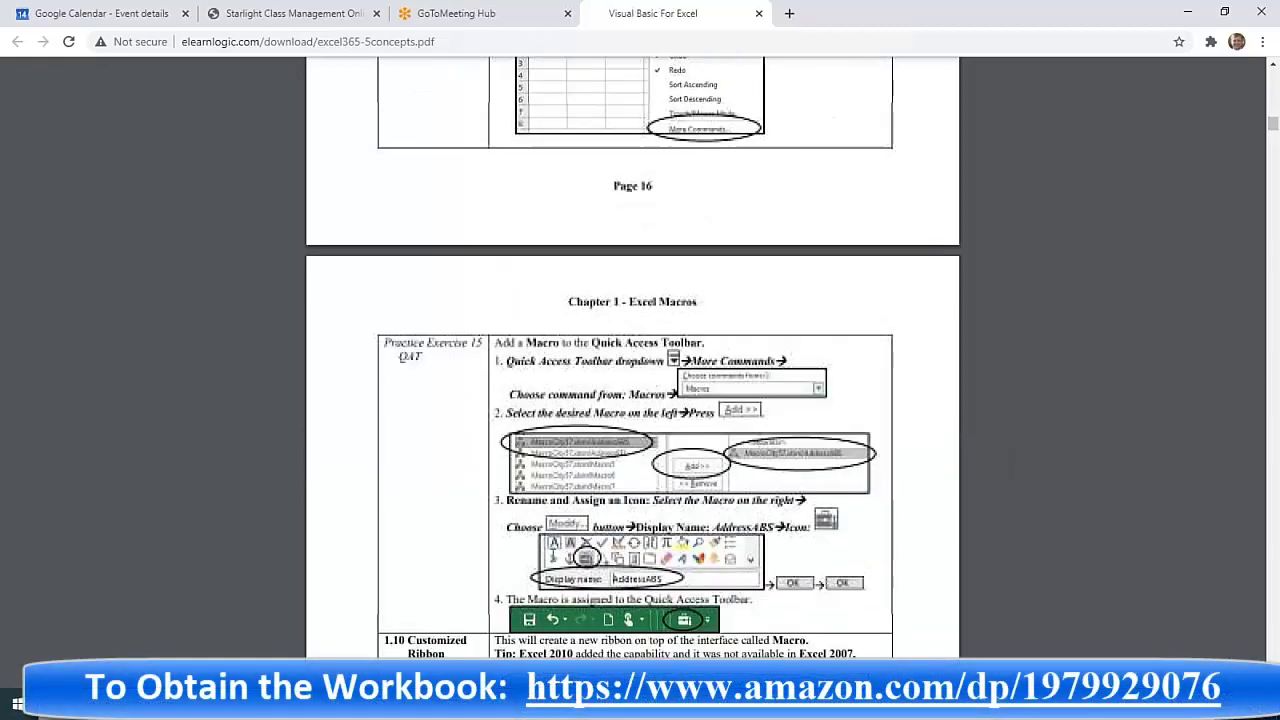
pyautogui.scroll(-6, 400, 323)
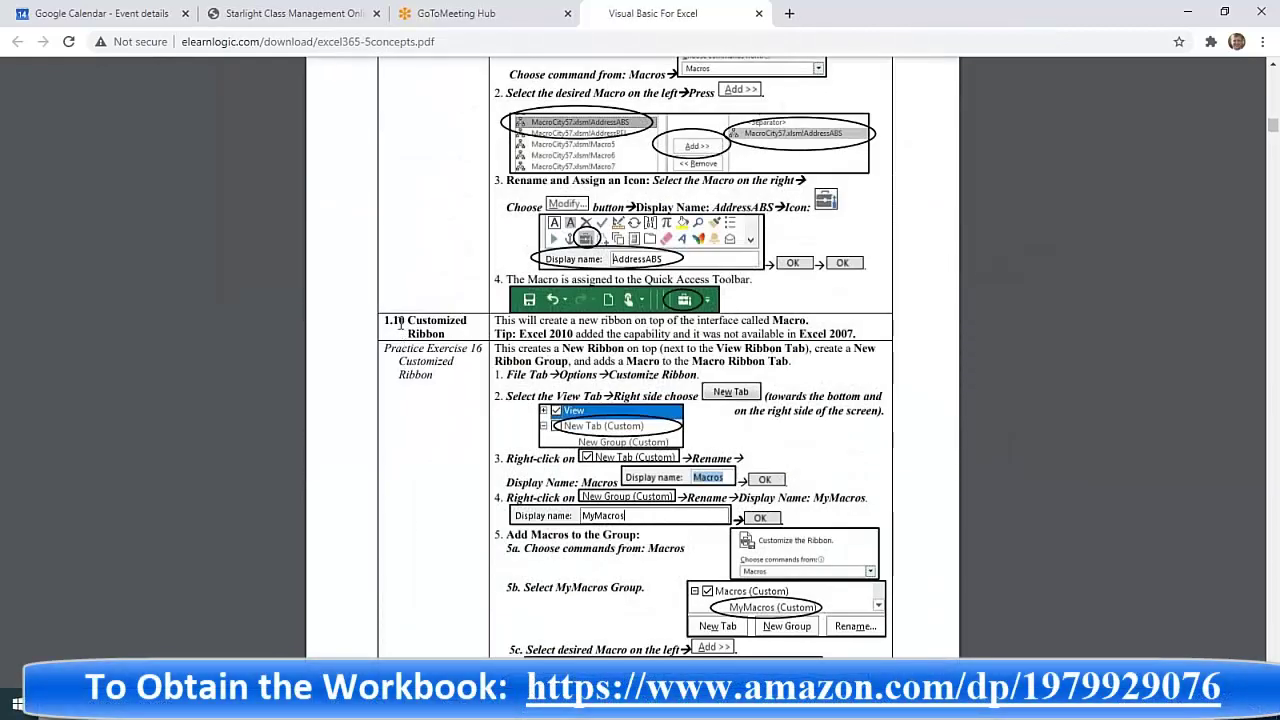
pyautogui.moveTo(400, 323); pyautogui.dragTo(497, 347)
pyautogui.scroll(-3, 632, 360)
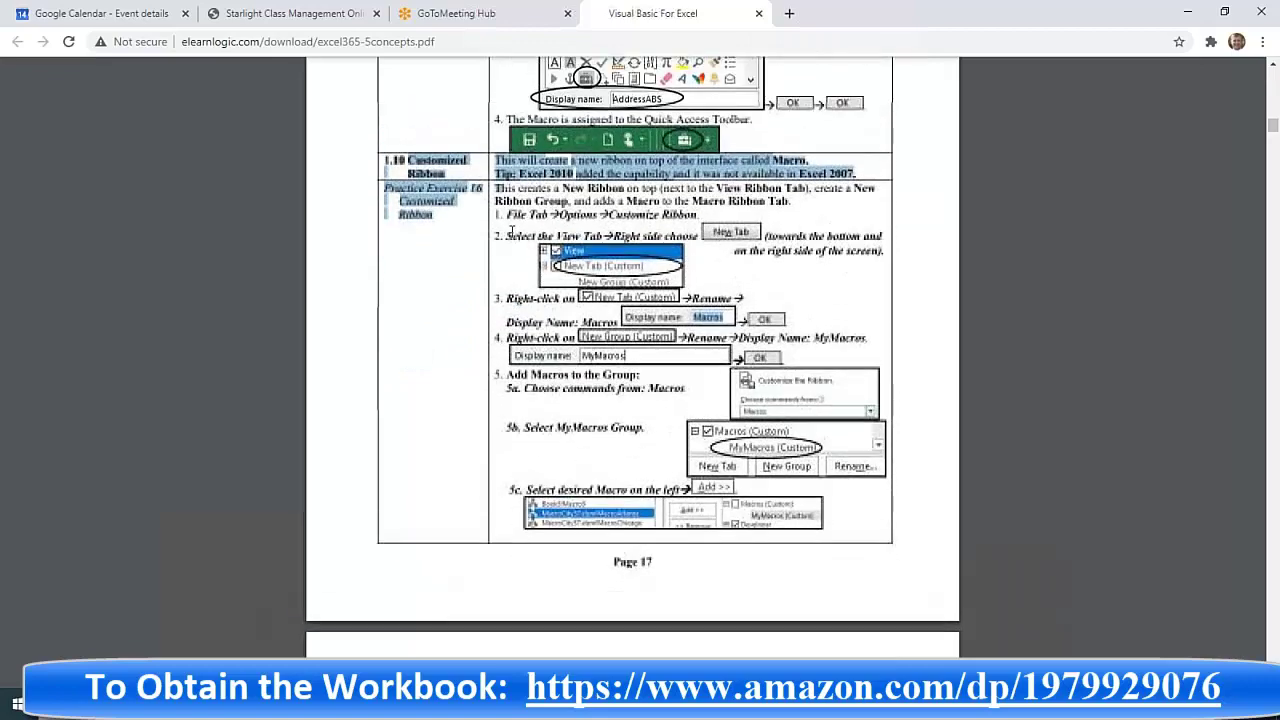
pyautogui.scroll(-5, 632, 360)
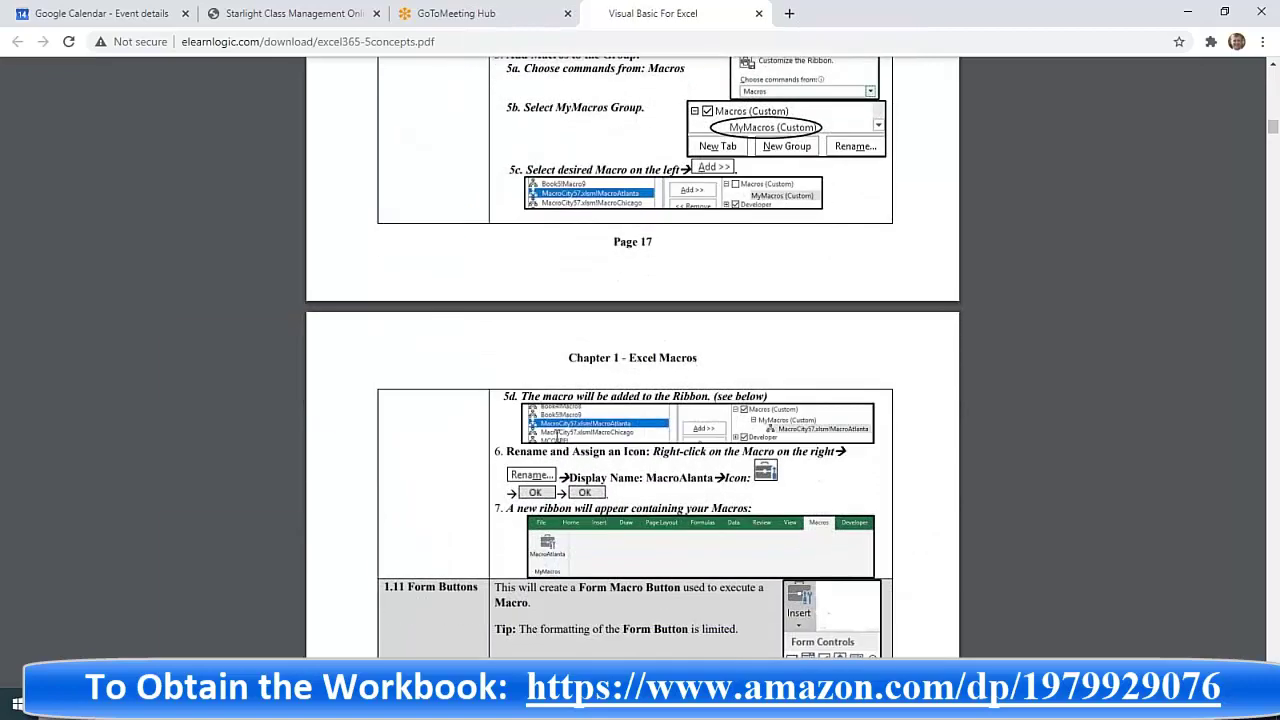
pyautogui.scroll(3, 632, 360)
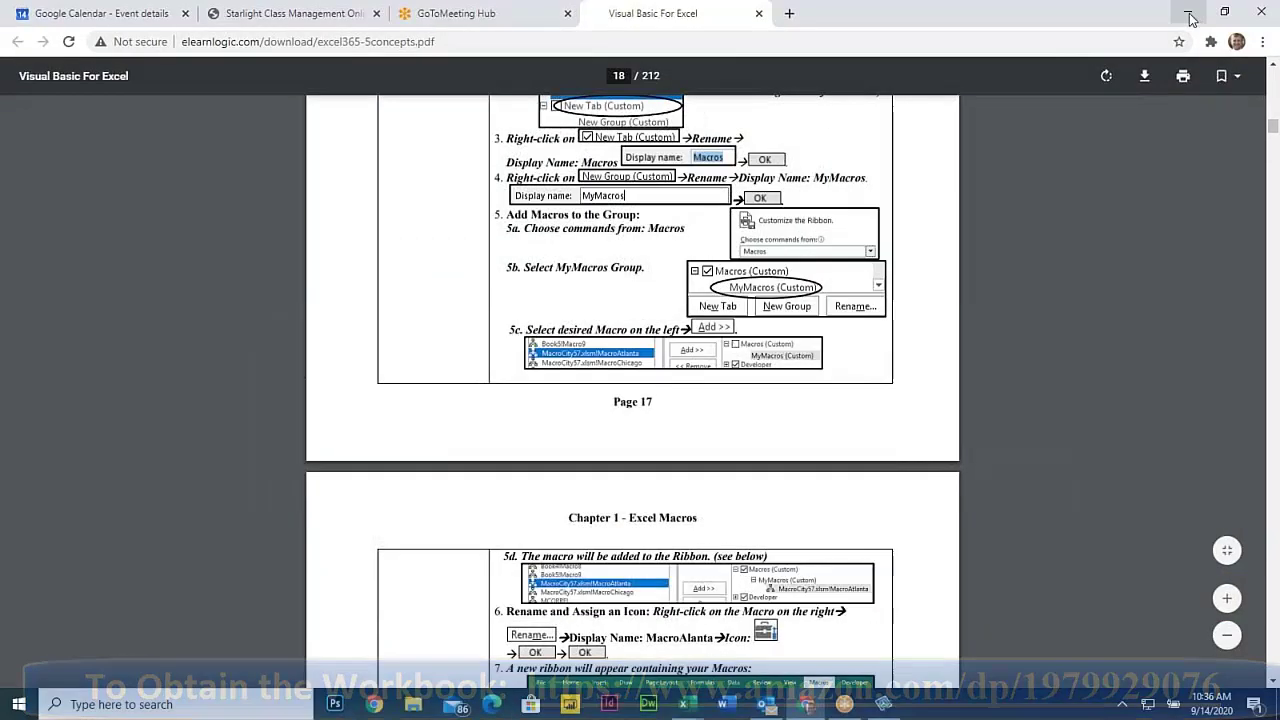
pyautogui.click(1189, 13)
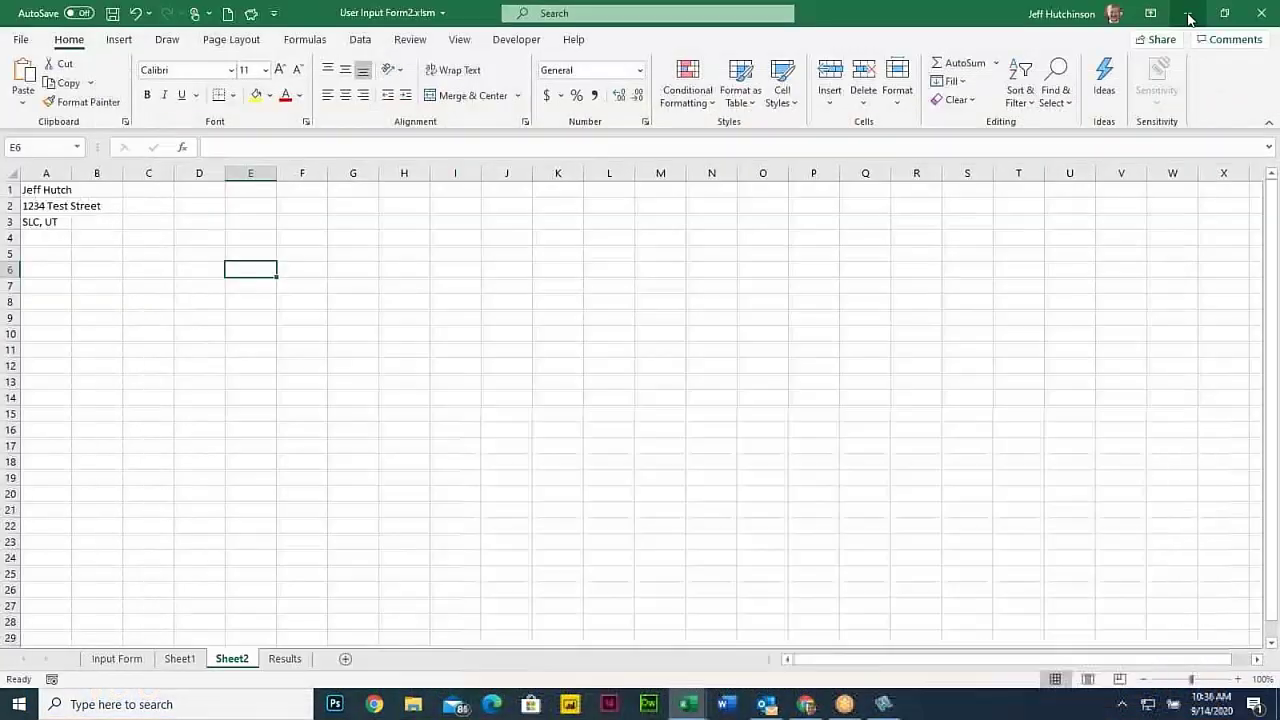
# - Add a new custom ribbon tab directly after the View tab in the ribbon customization options
pyautogui.click(19, 40)
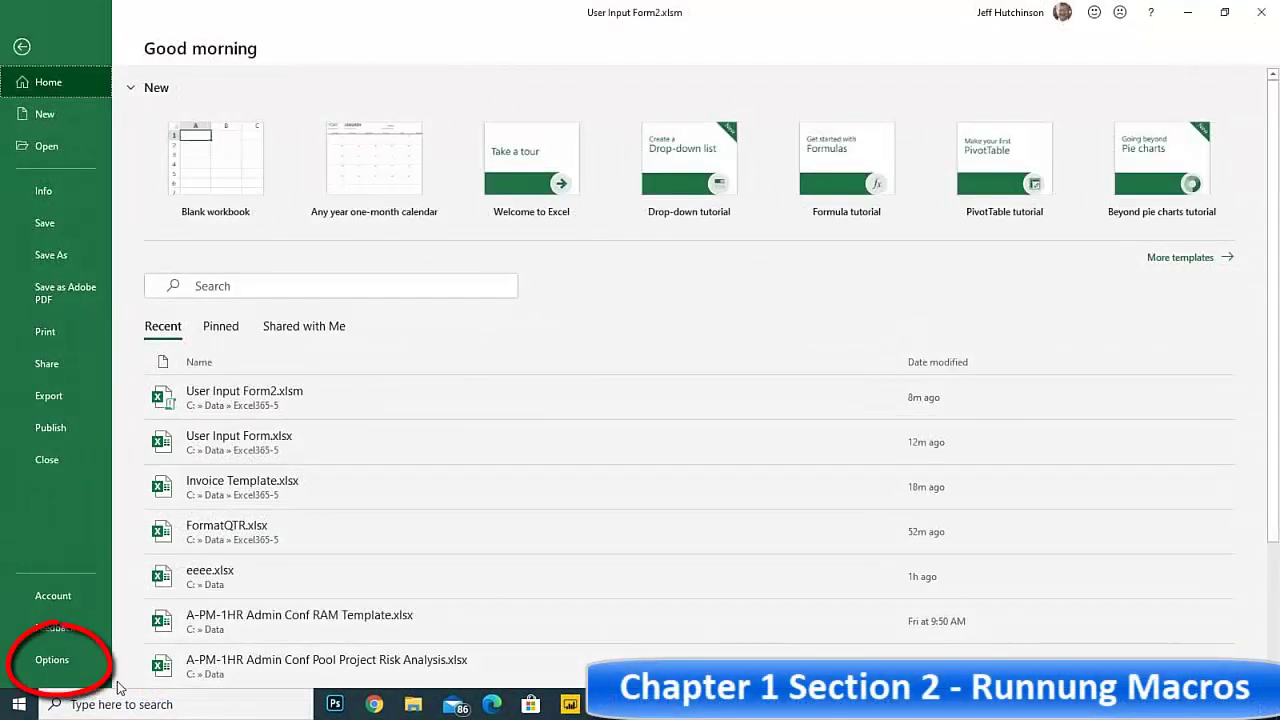
pyautogui.click(64, 663)
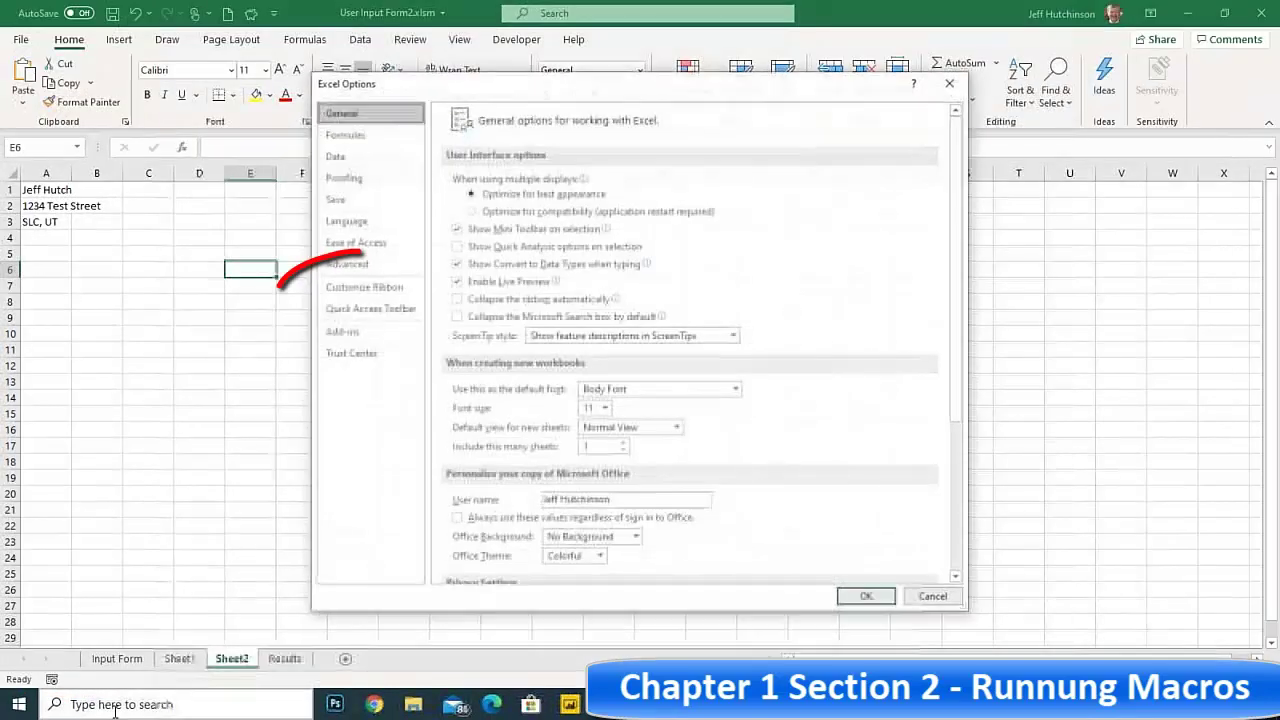
pyautogui.click(378, 296)
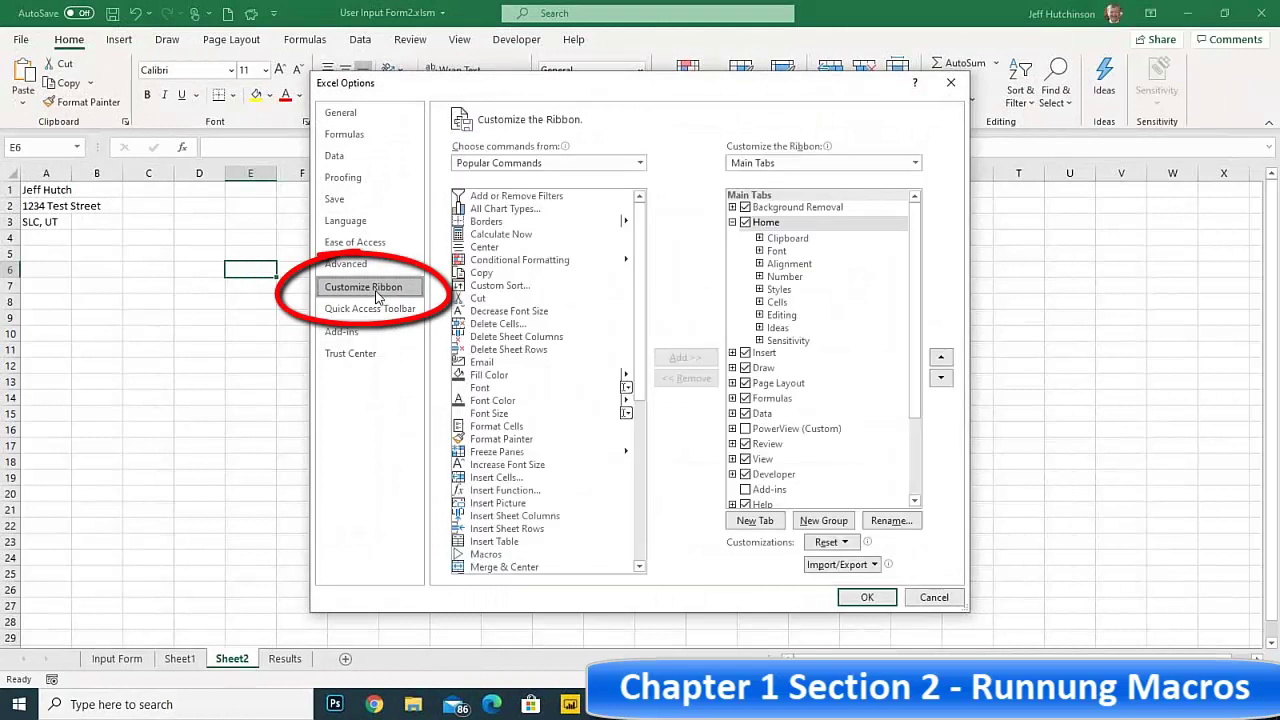
pyautogui.click(732, 223)
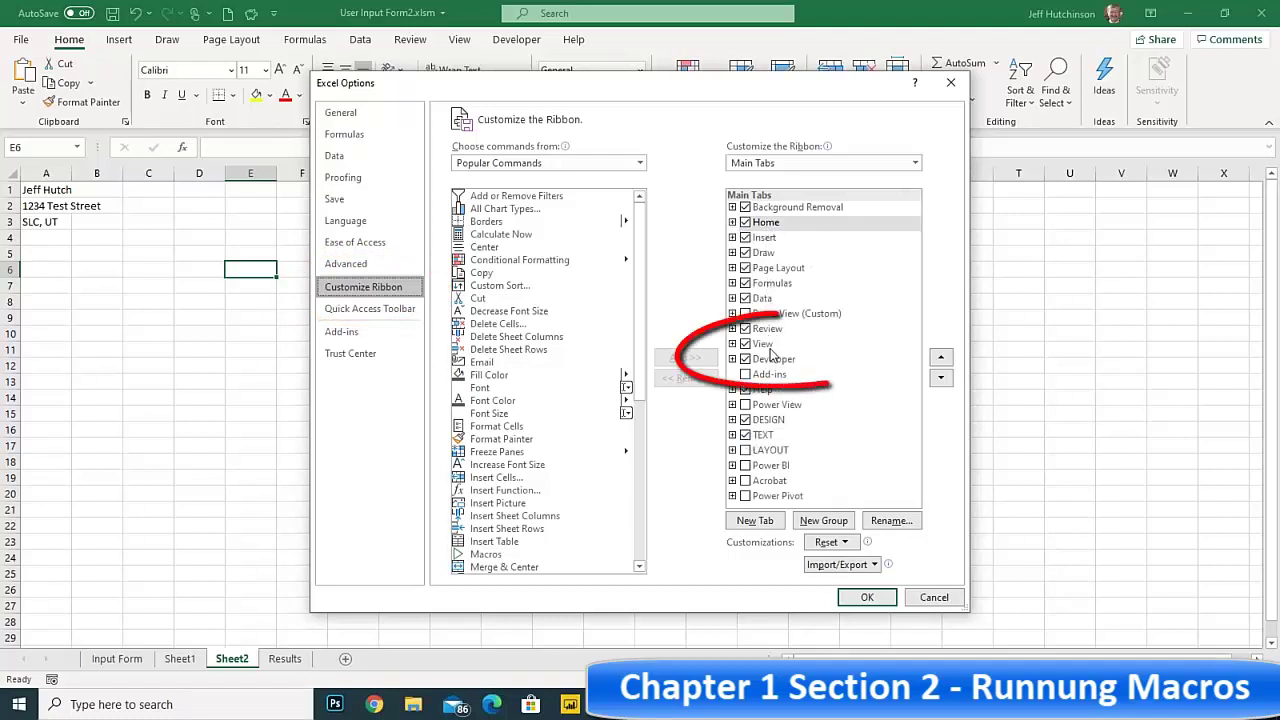
pyautogui.click(765, 345)
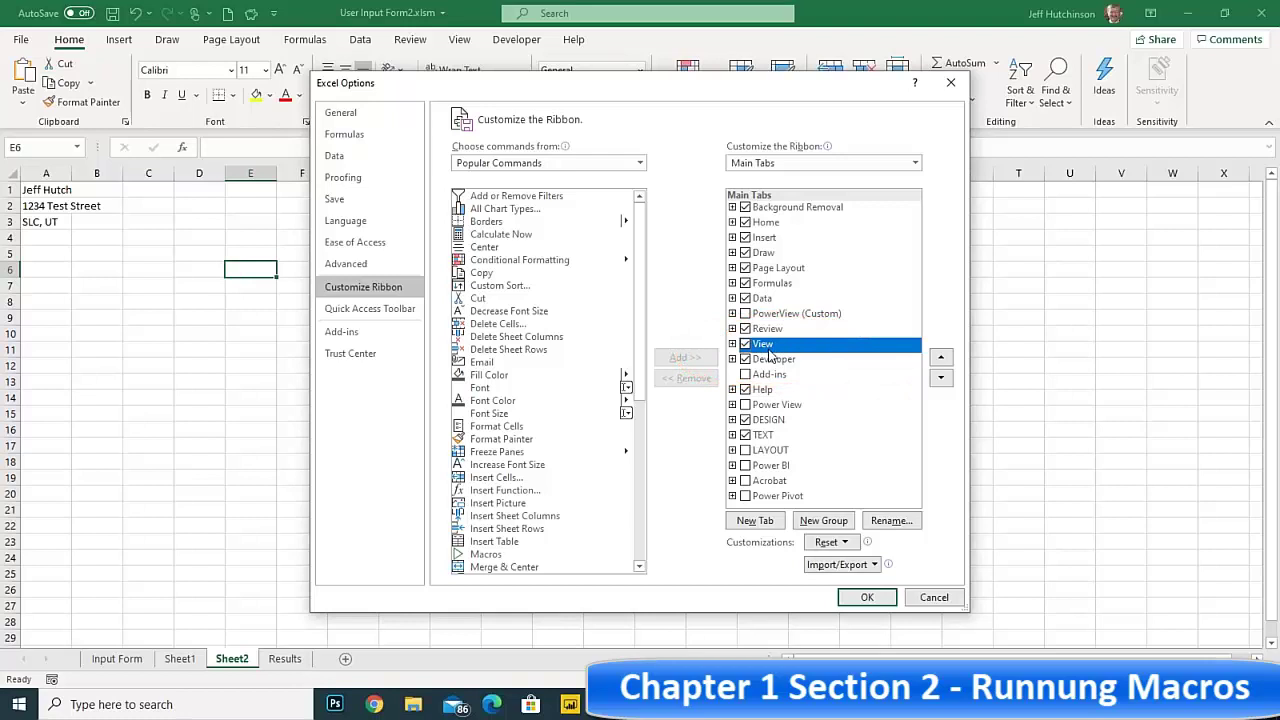
pyautogui.click(754, 521)
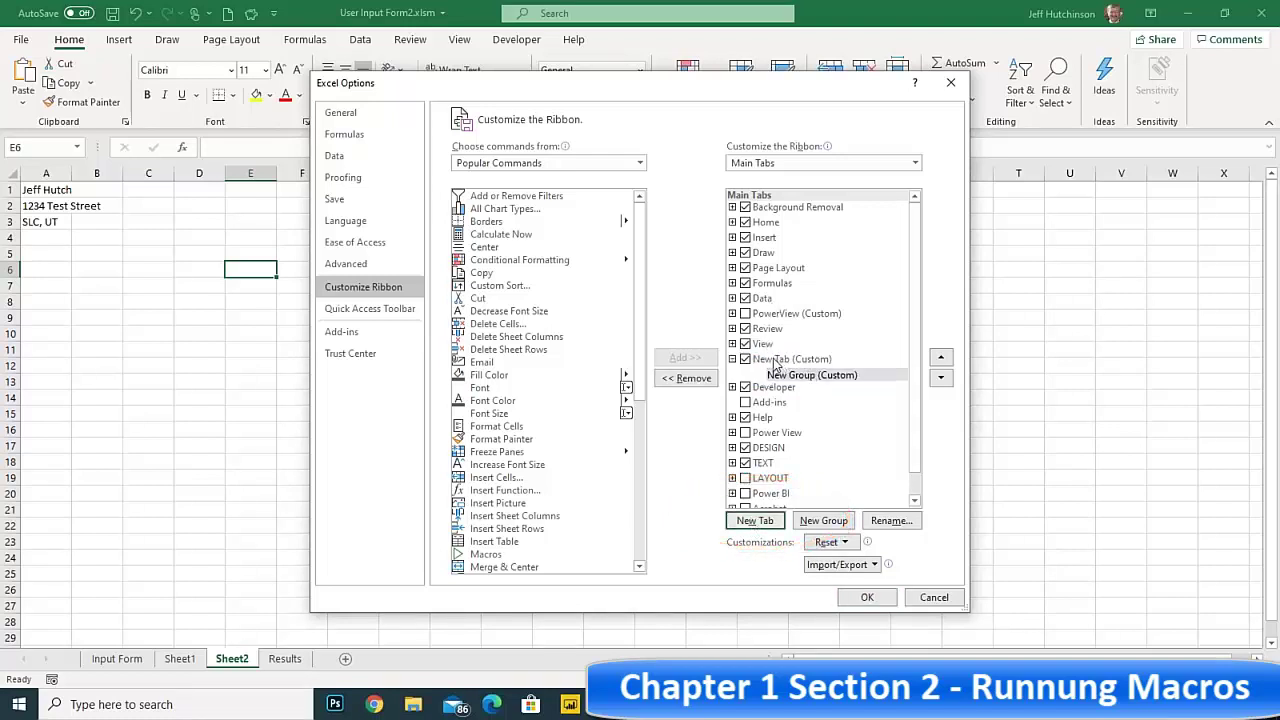
# - Add a second custom group to the new ribbon tab, below its existing group
pyautogui.click(775, 360)
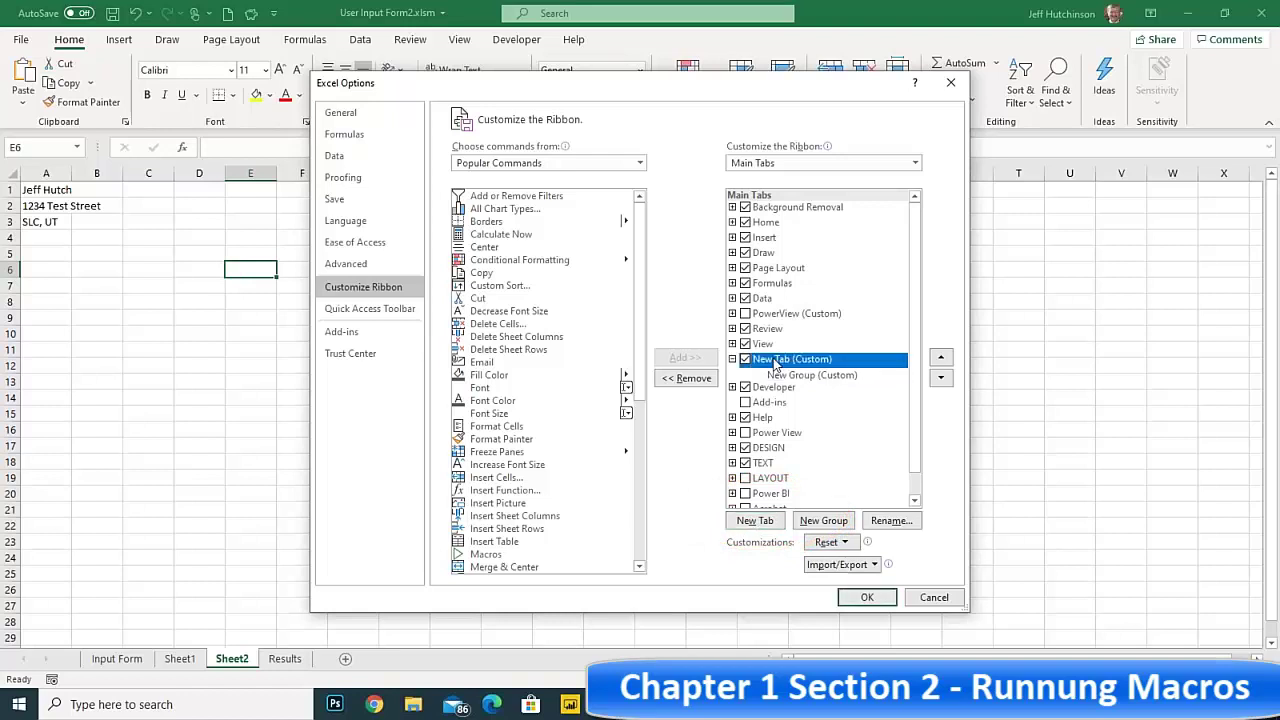
pyautogui.click(782, 375)
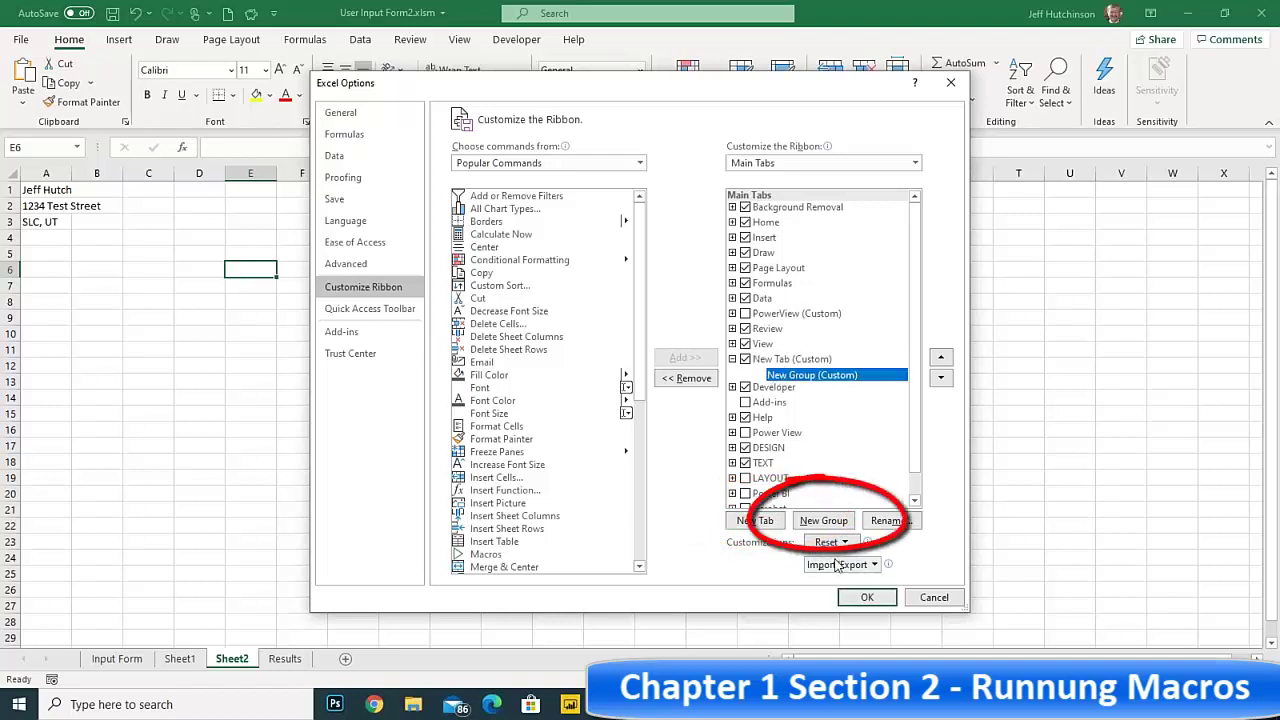
pyautogui.click(824, 521)
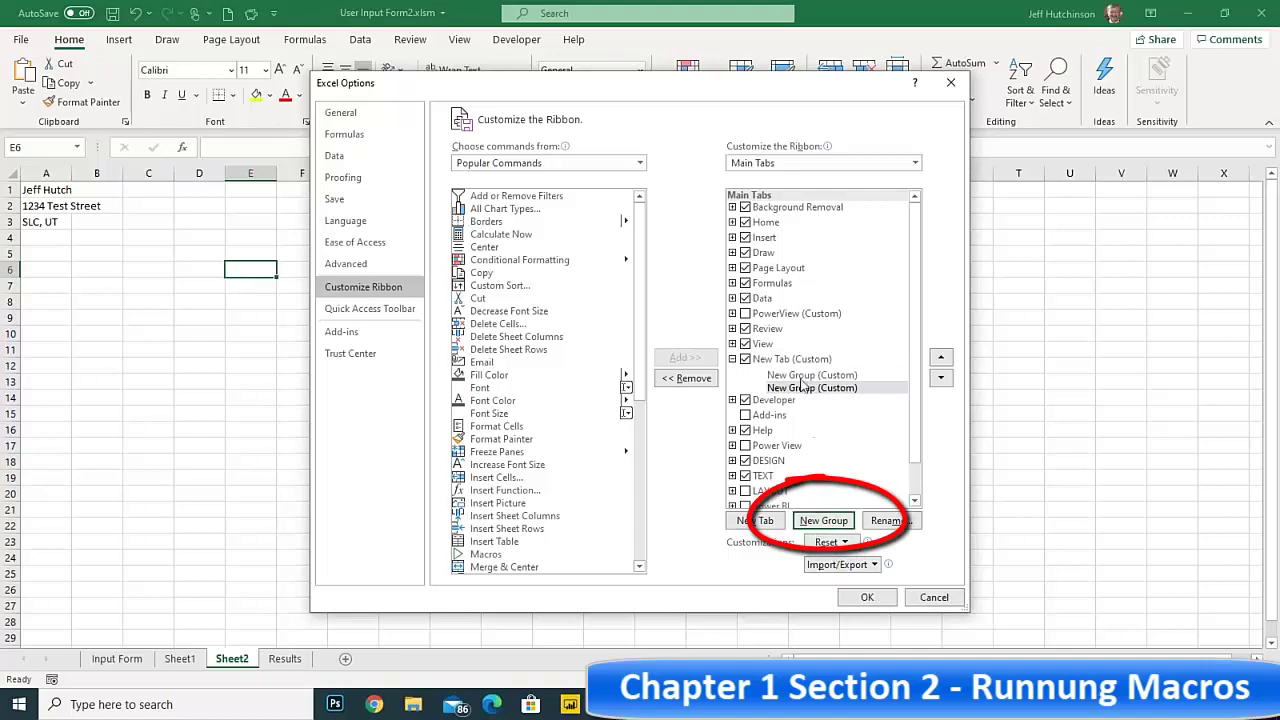
# - Rename the new custom ribbon tab as Macros
pyautogui.moveTo(487, 90); pyautogui.dragTo(475, 232)
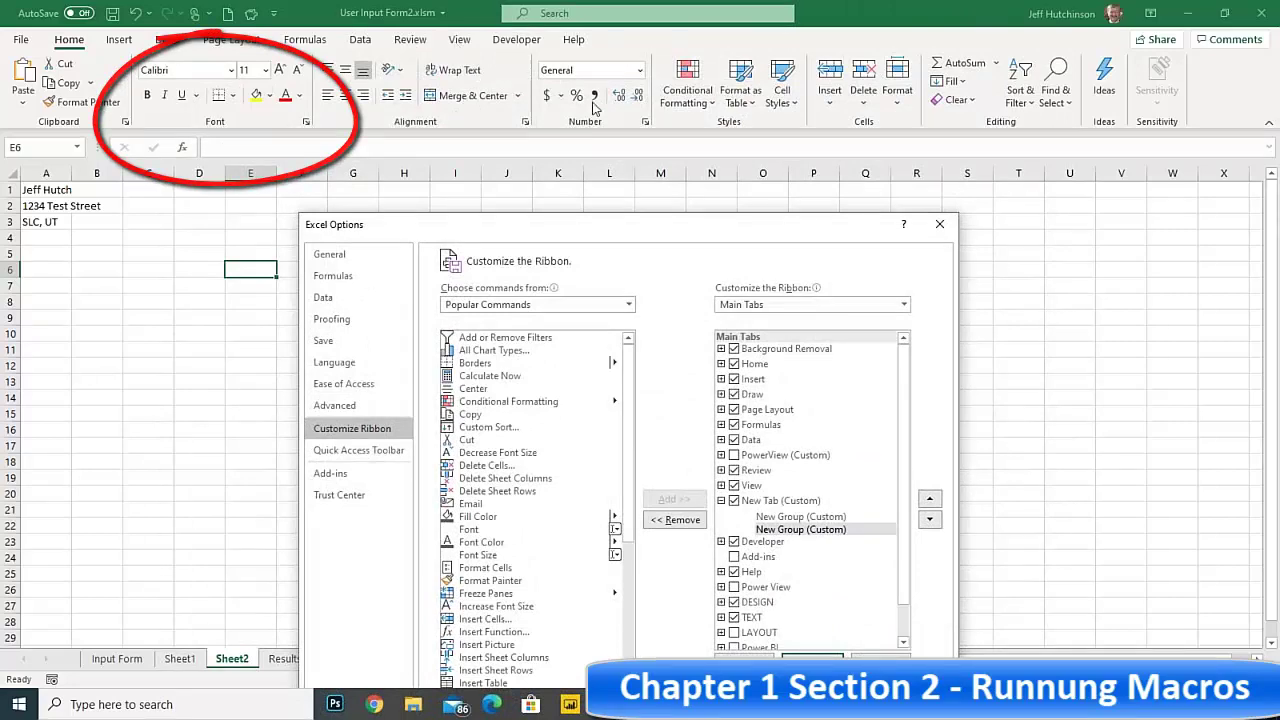
pyautogui.moveTo(652, 229); pyautogui.dragTo(651, 84)
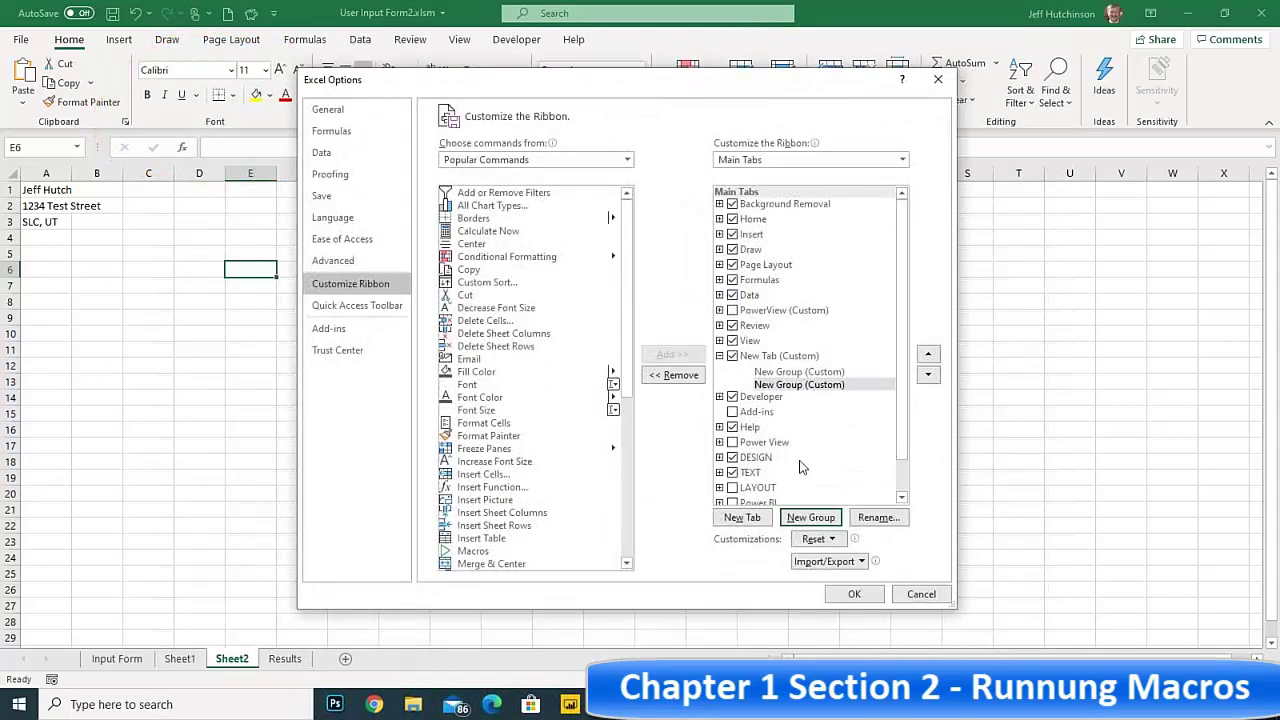
pyautogui.click(768, 357)
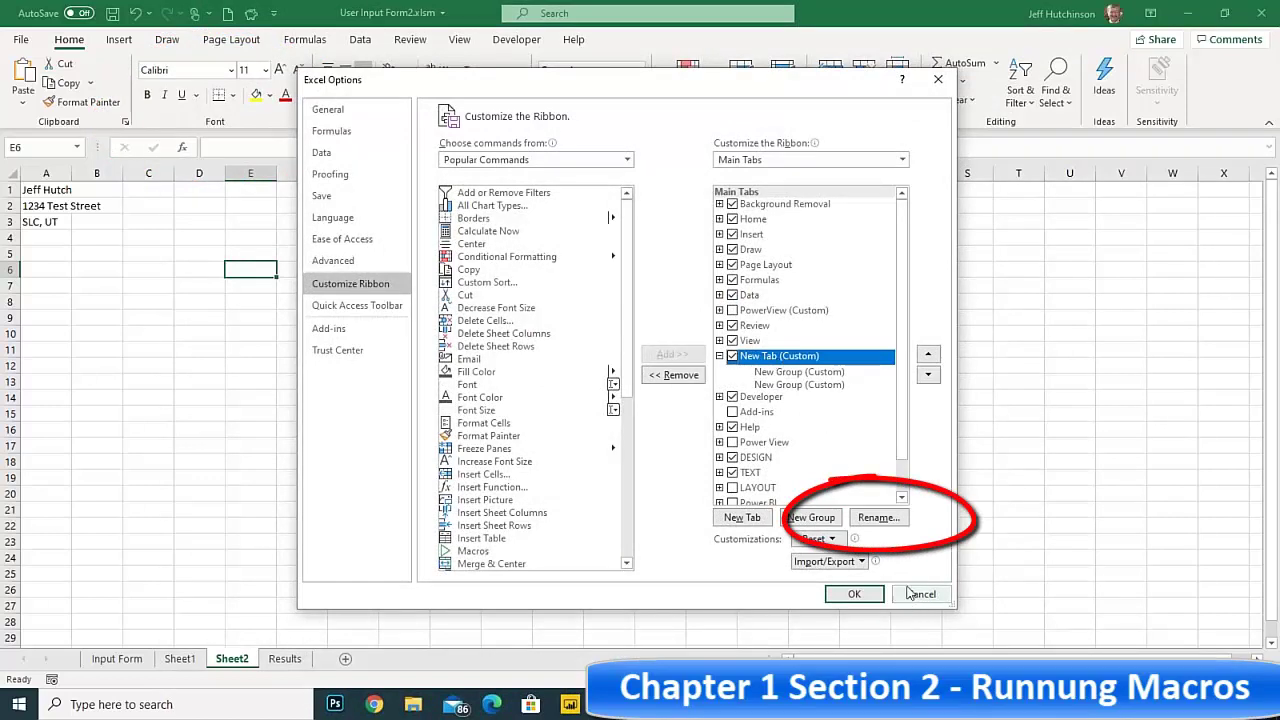
pyautogui.click(878, 518)
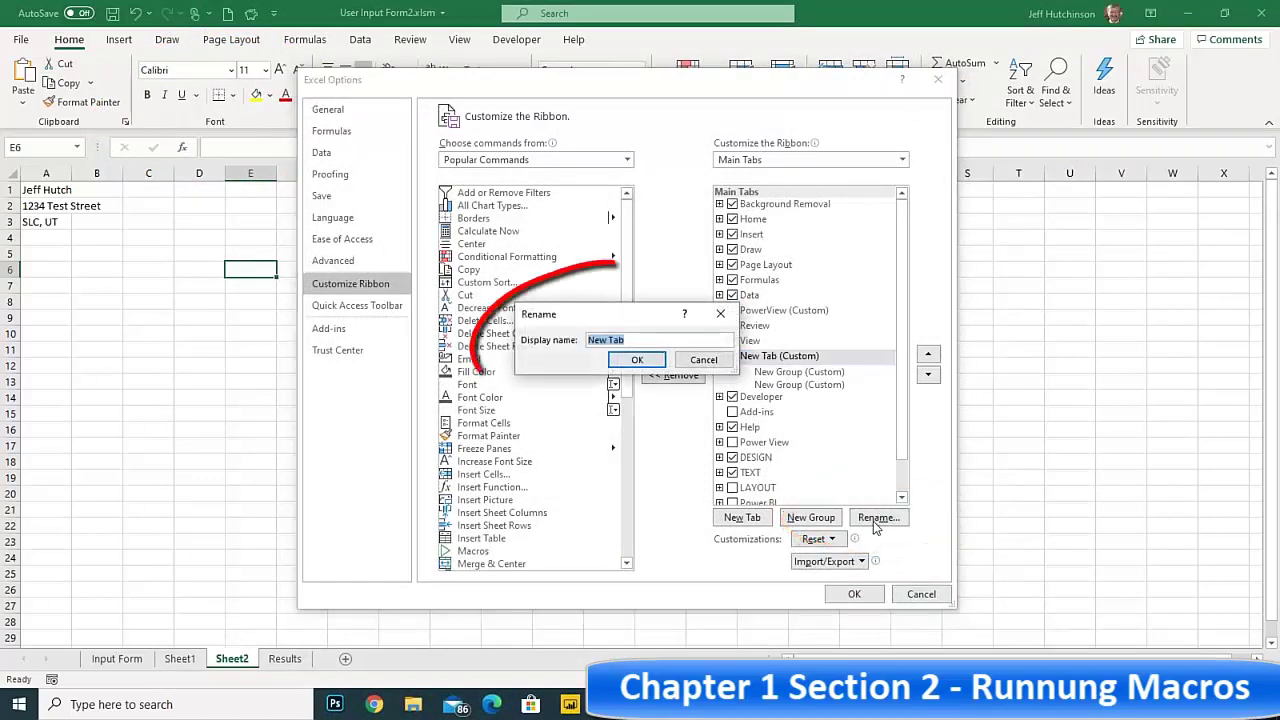
pyautogui.write('Macros')
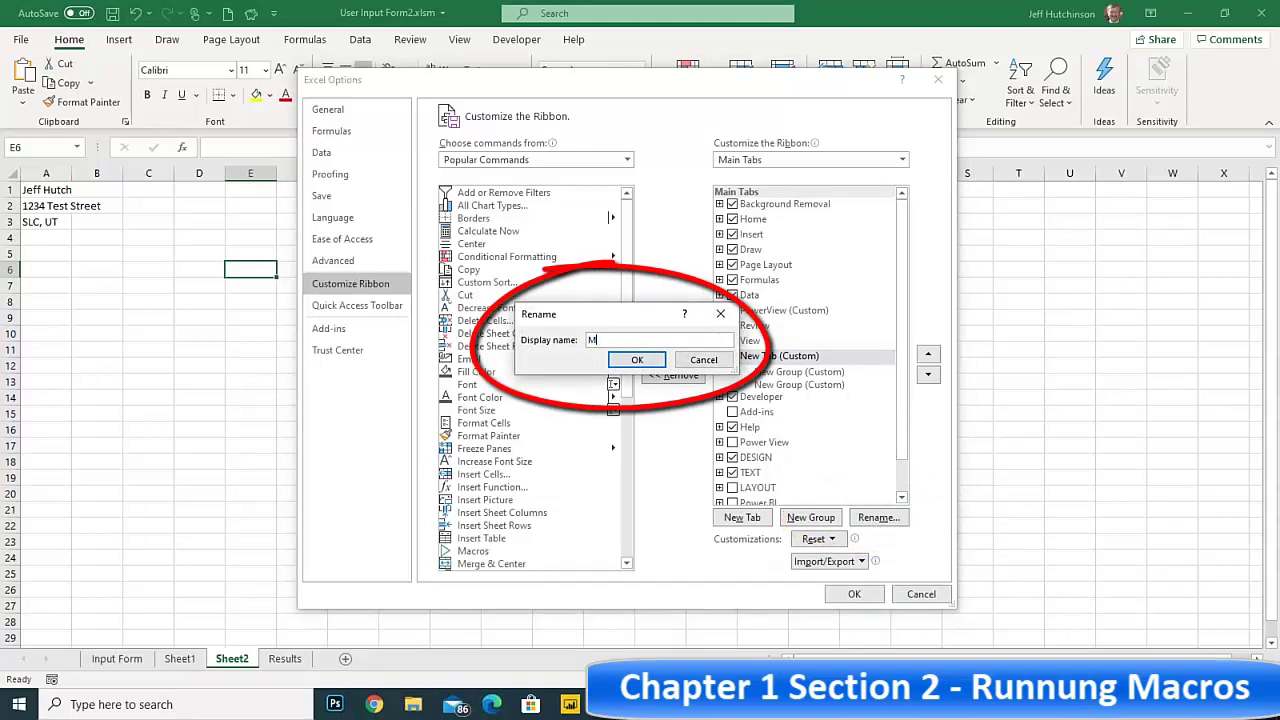
pyautogui.click(637, 359)
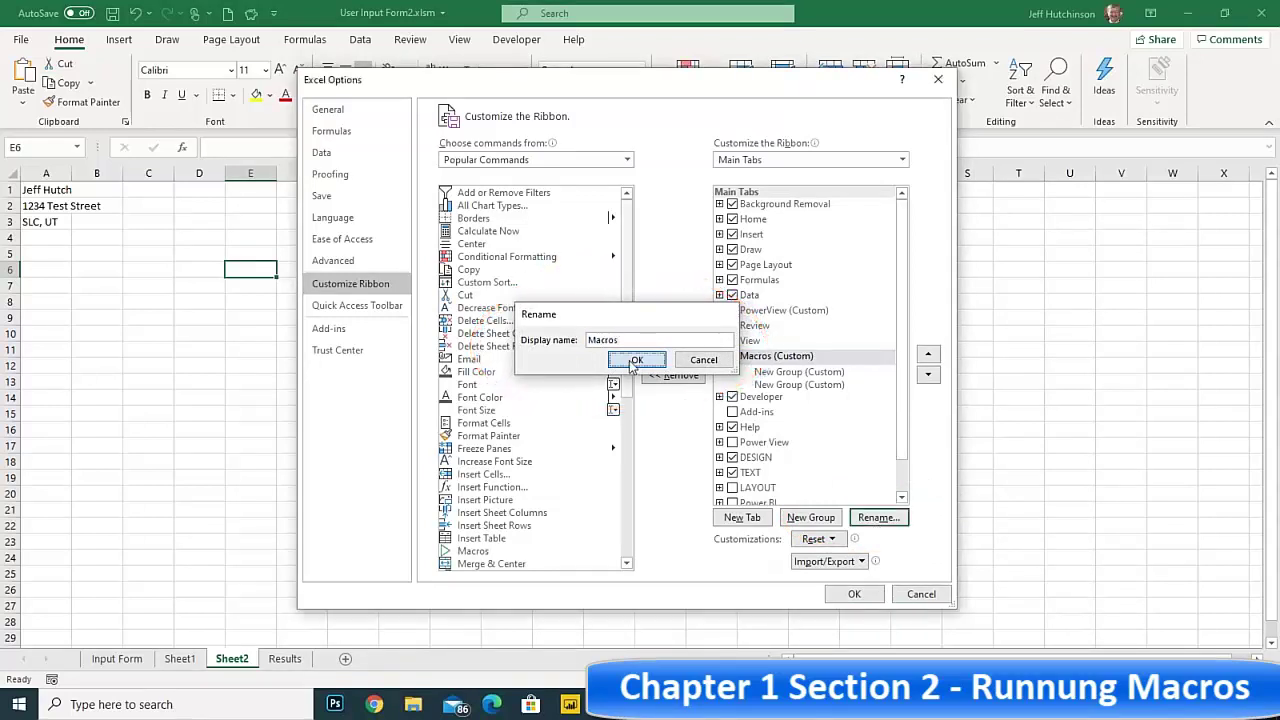
# - Rename the first custom group under the Macros tab as Accounting Macros
pyautogui.click(778, 373)
pyautogui.click(878, 518)
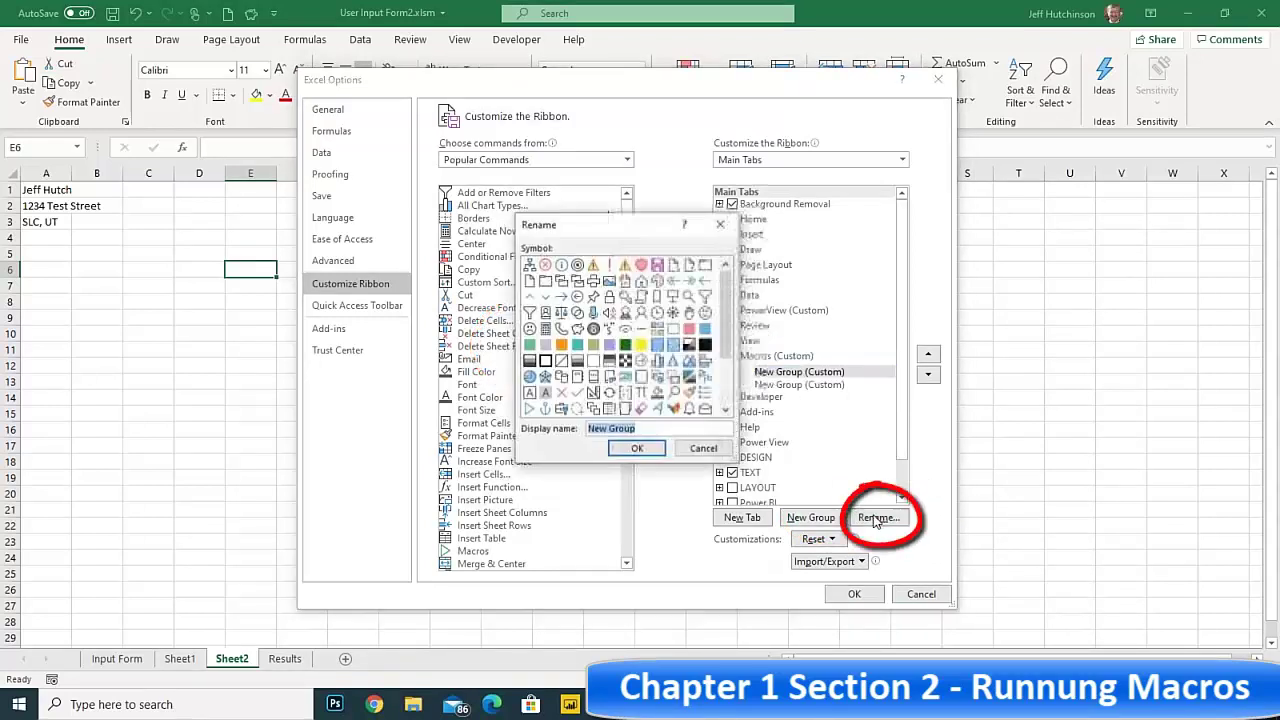
pyautogui.write('Acco')
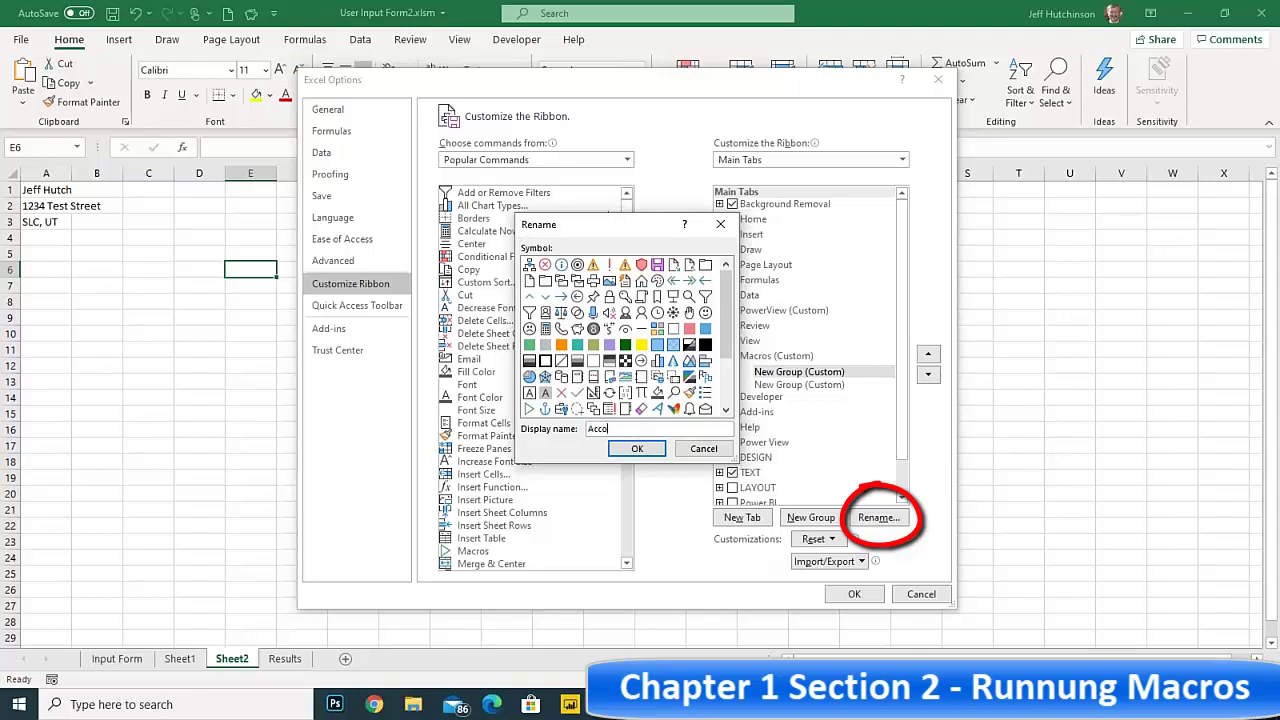
pyautogui.write('unting Macros')
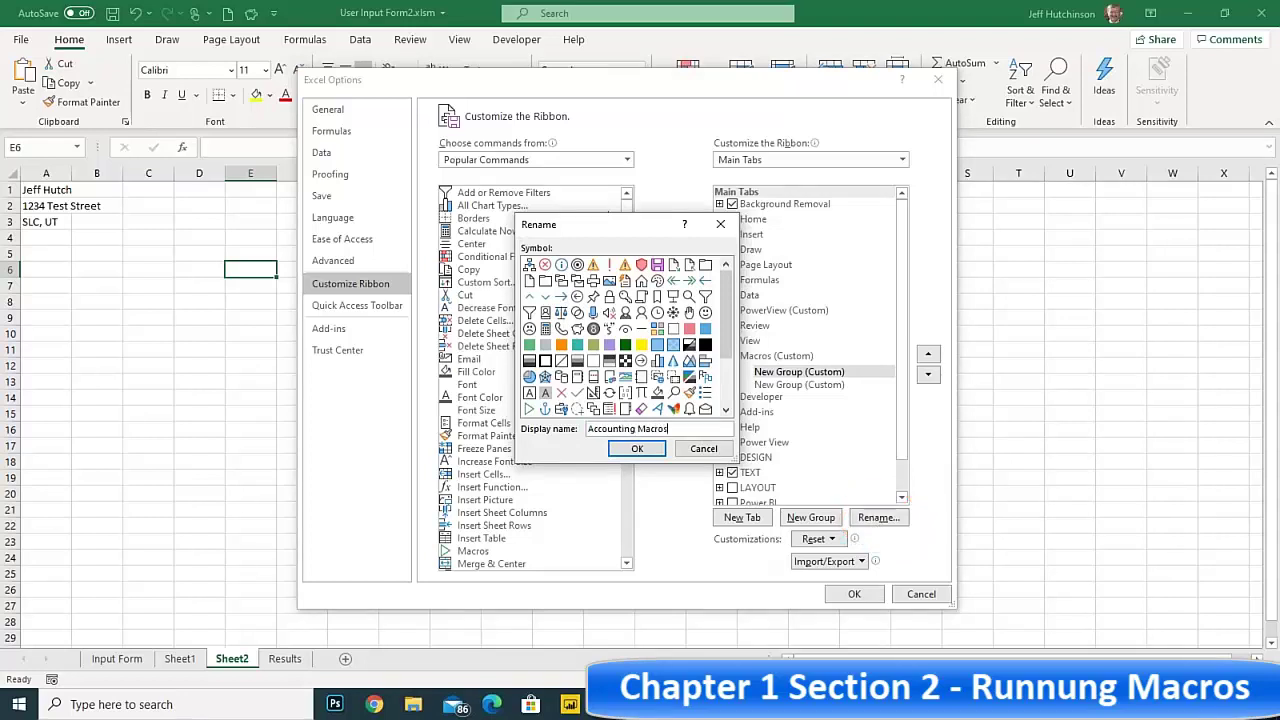
pyautogui.click(637, 448)
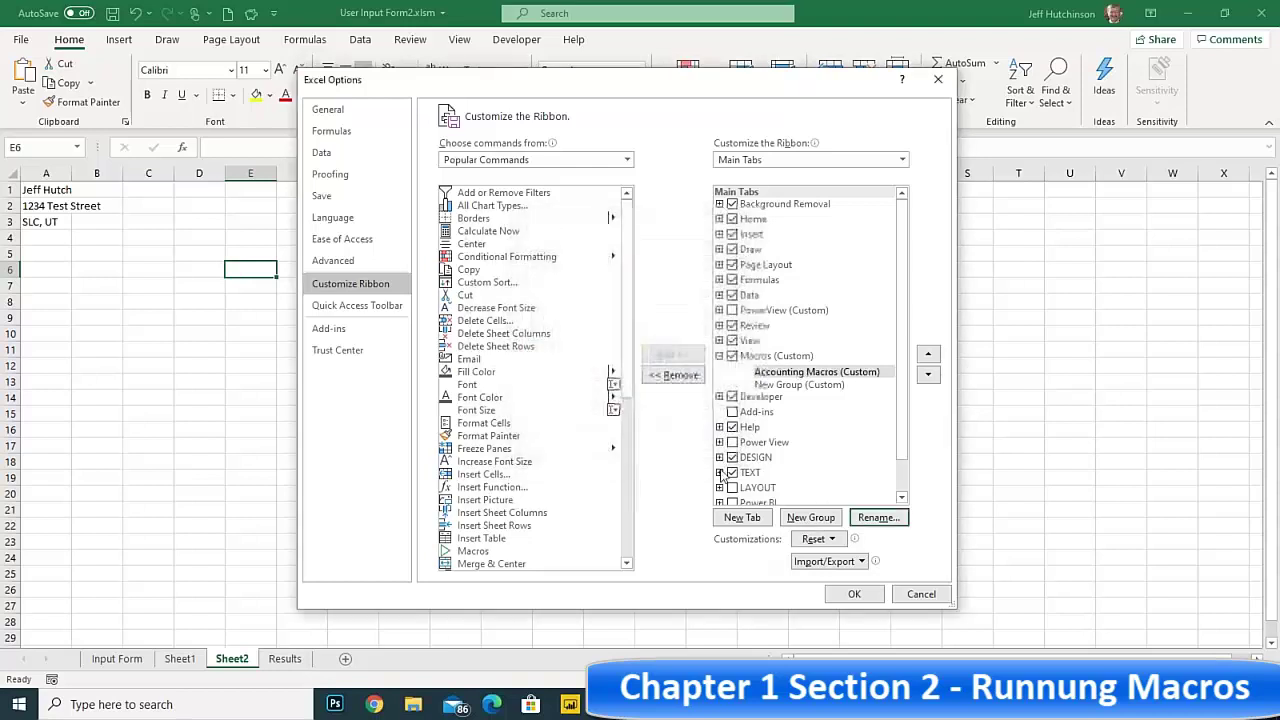
# - Rename the second custom group under the Macros tab as HR Macros
pyautogui.click(800, 384)
pyautogui.click(878, 517)
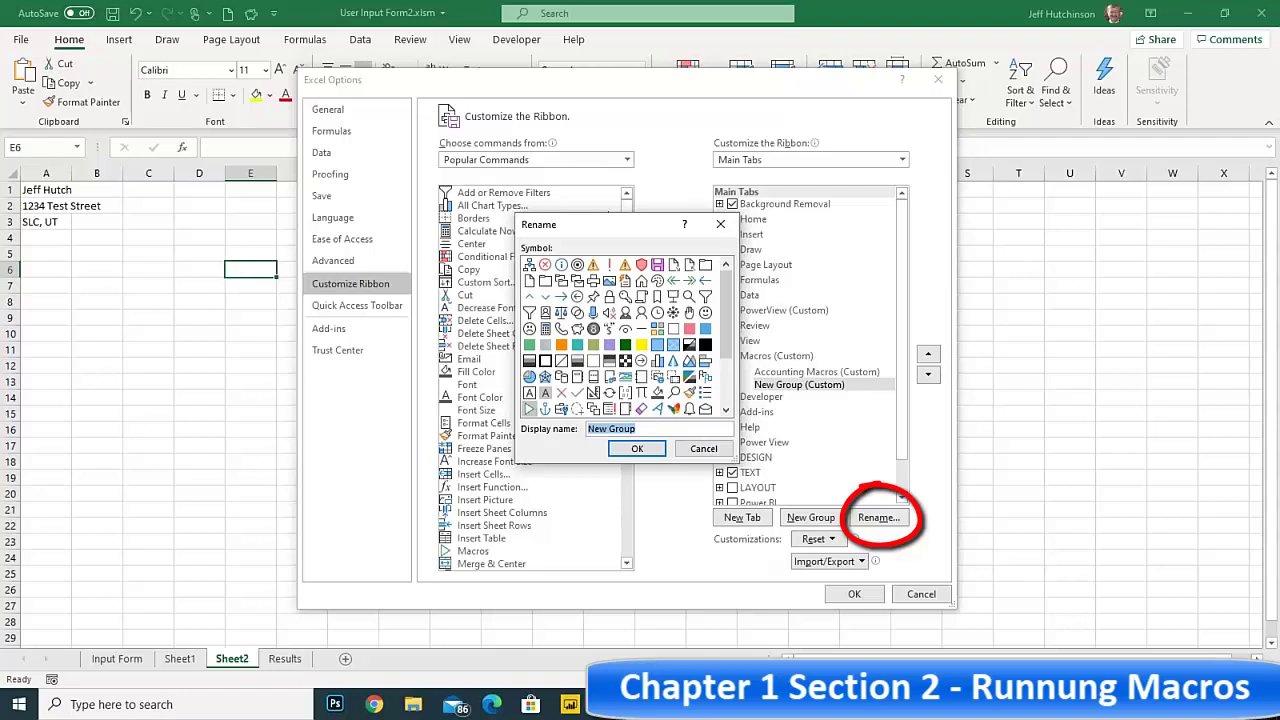
pyautogui.write('HR ')
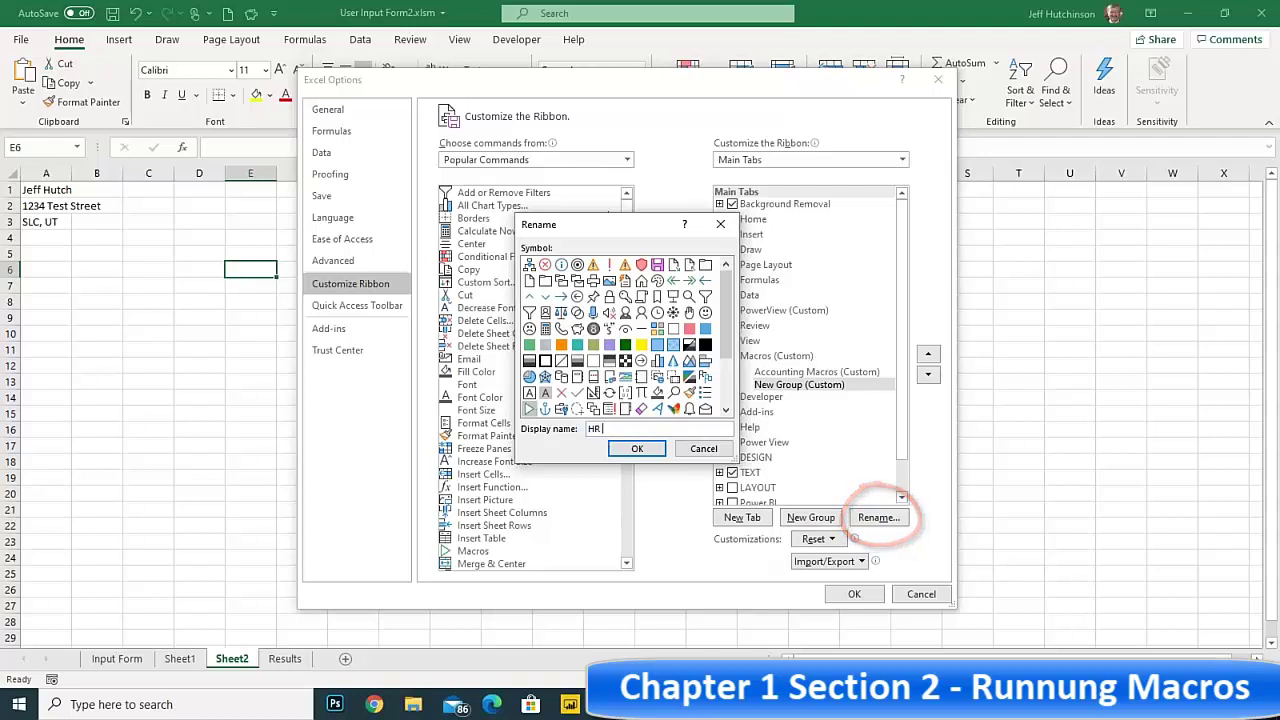
pyautogui.write('Macros')
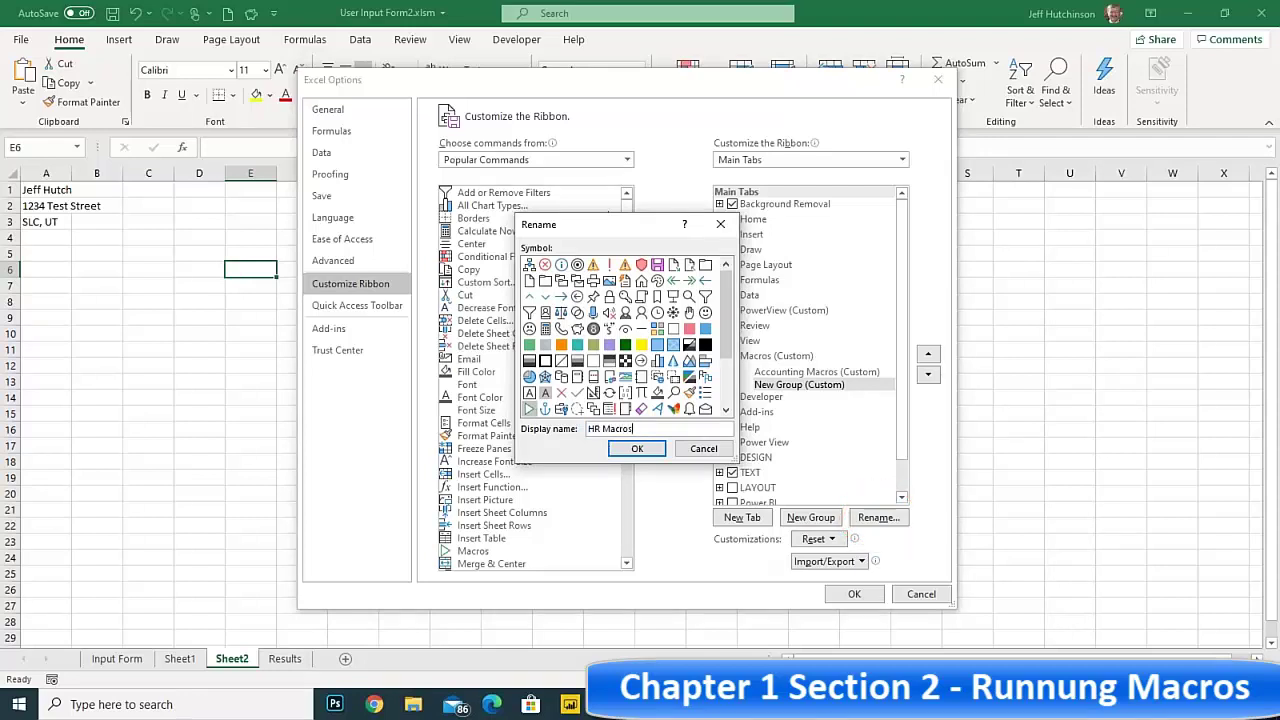
pyautogui.click(636, 448)
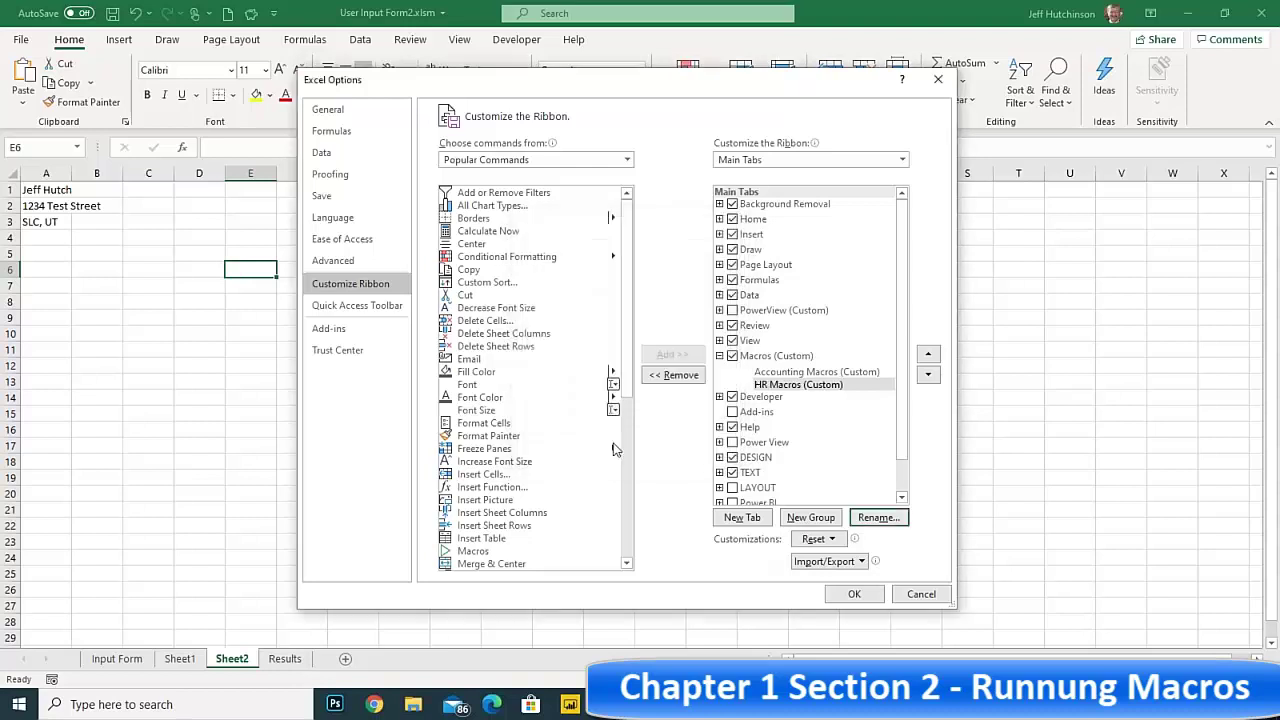
pyautogui.click(790, 373)
pyautogui.click(788, 385)
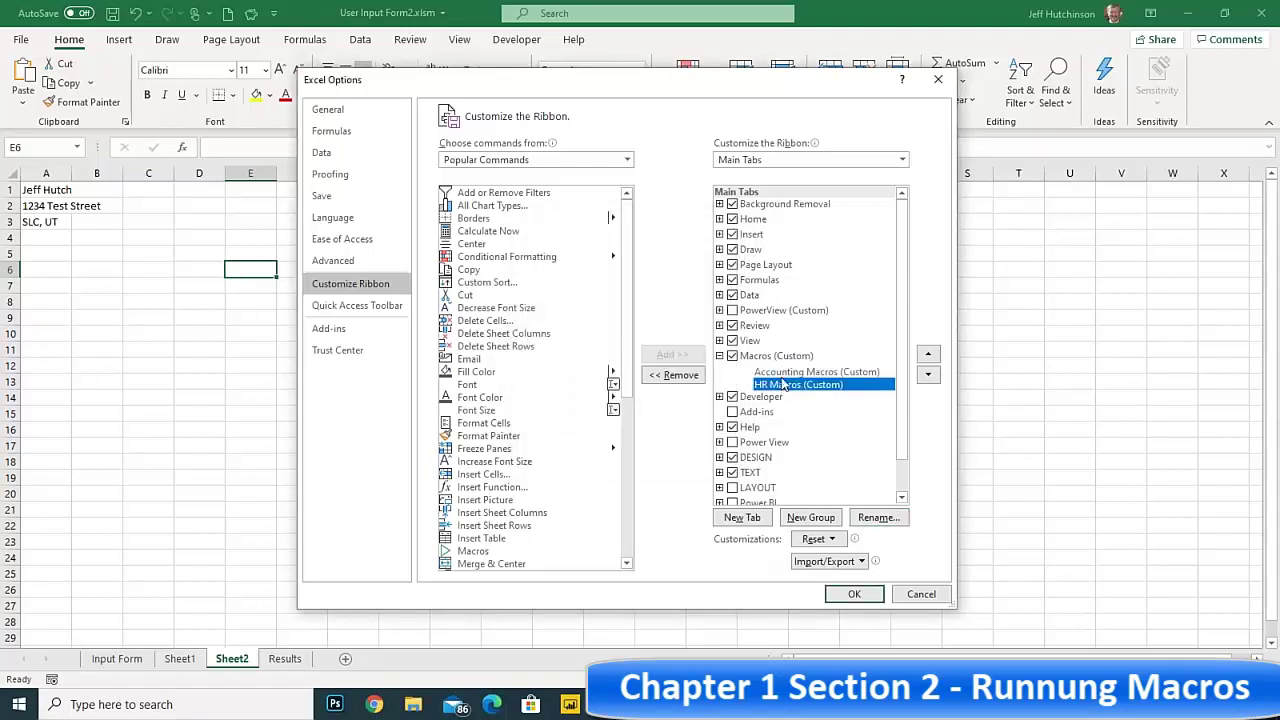
pyautogui.click(785, 375)
pyautogui.click(786, 385)
# - Add the AddressABS1 and AddressREL1 macros to the Accounting Macros group and the OpenFile1 macro to the HR Macros group
pyautogui.click(785, 375)
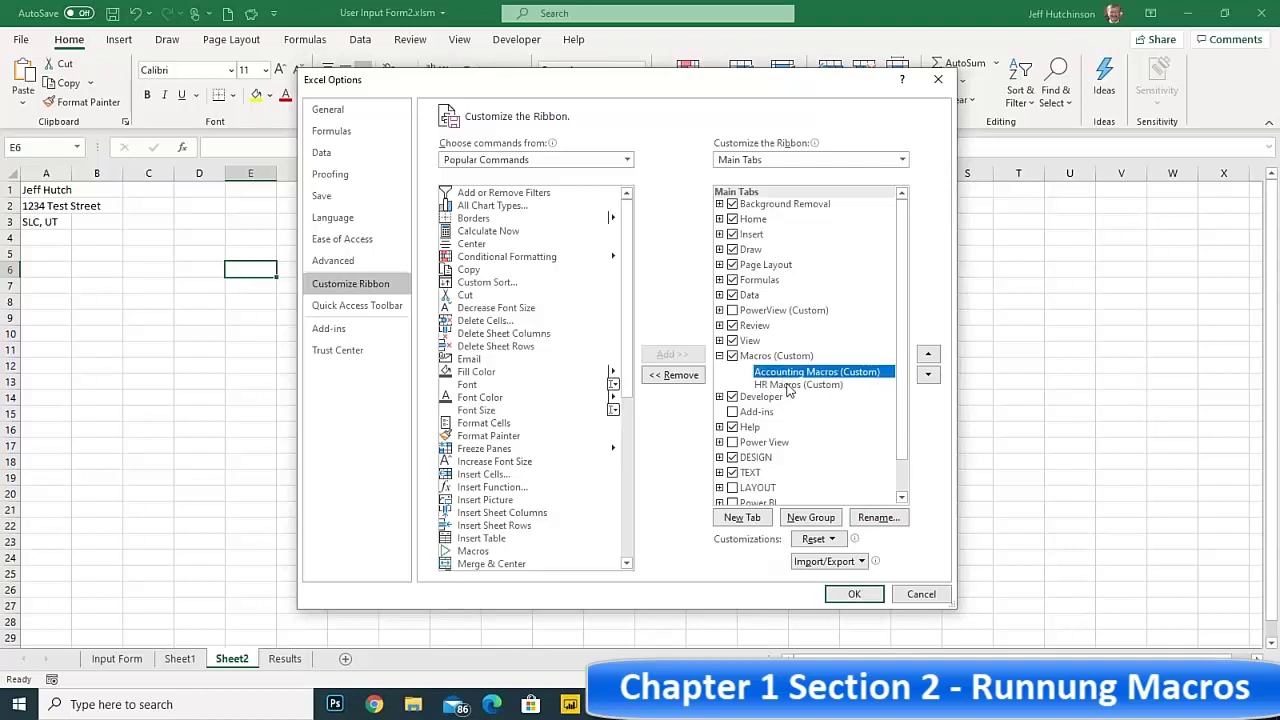
pyautogui.click(627, 162)
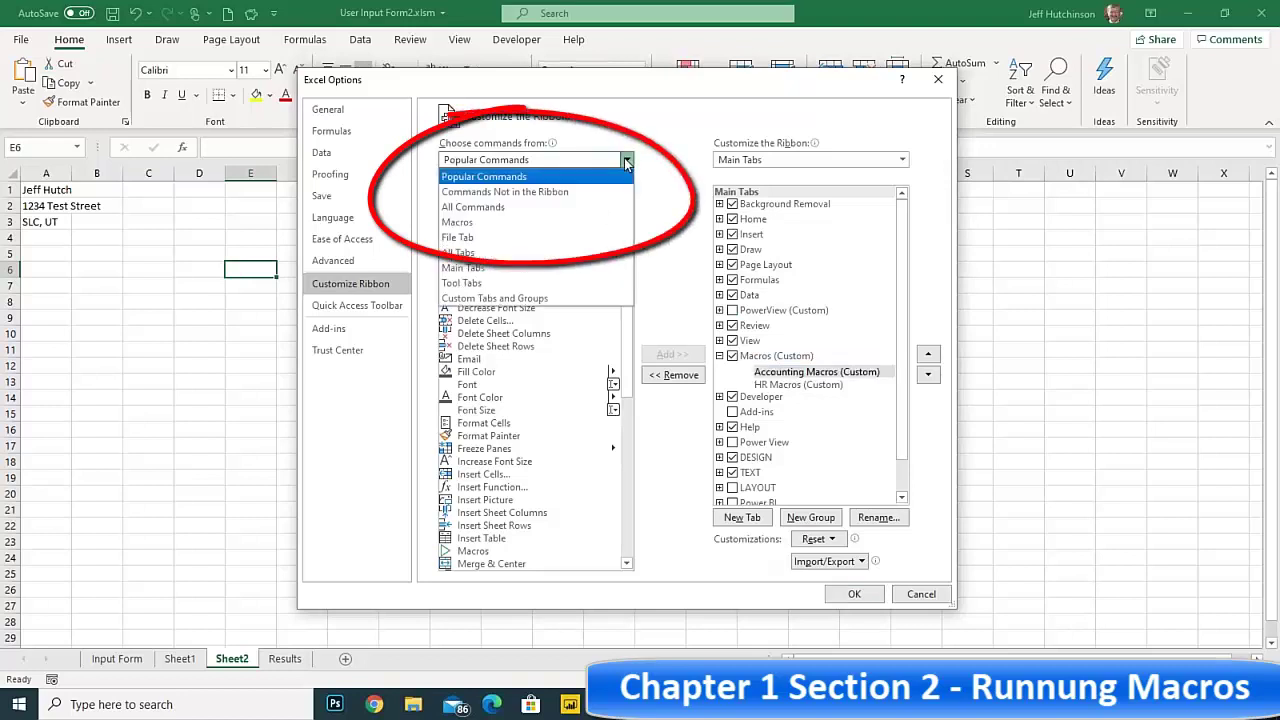
pyautogui.click(515, 224)
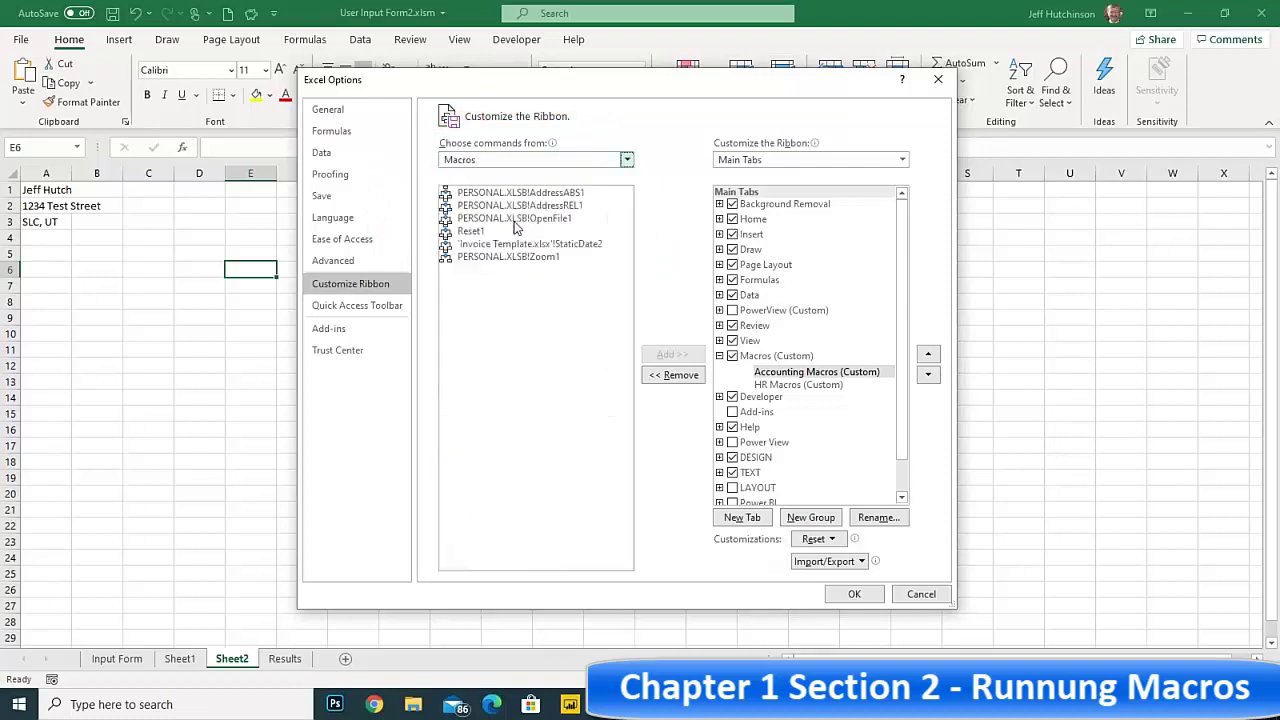
pyautogui.click(548, 195)
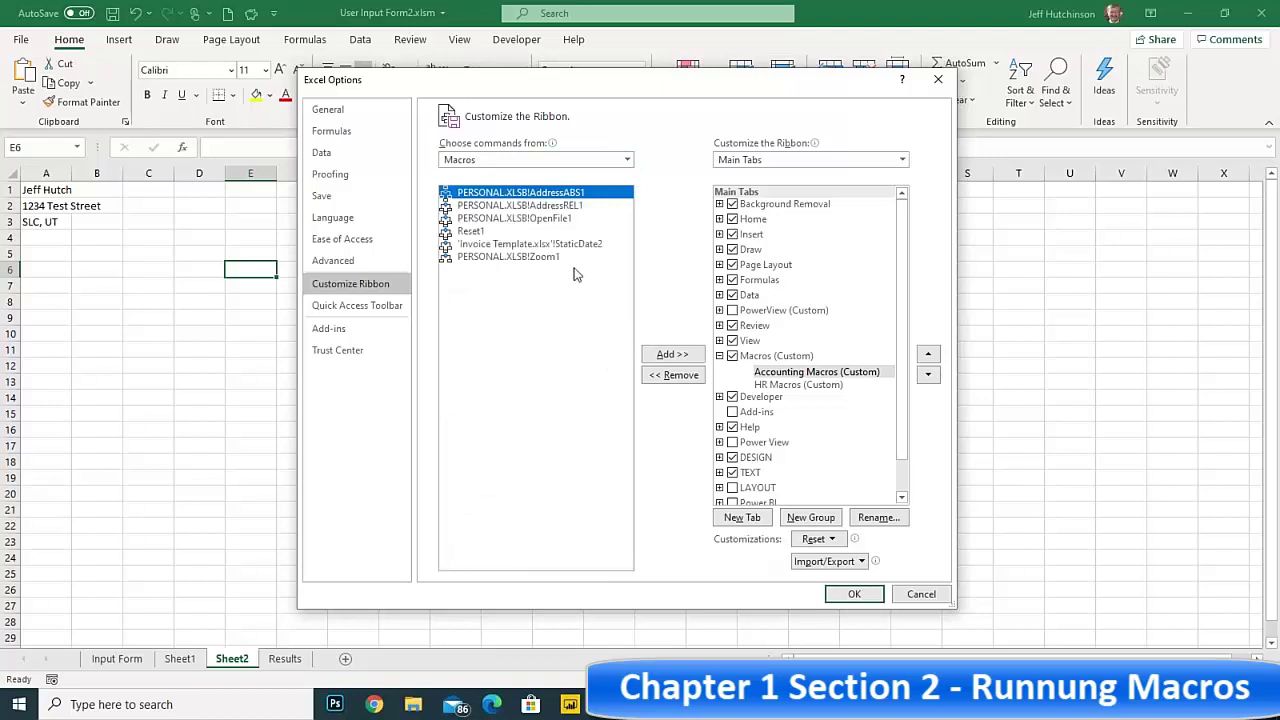
pyautogui.click(688, 356)
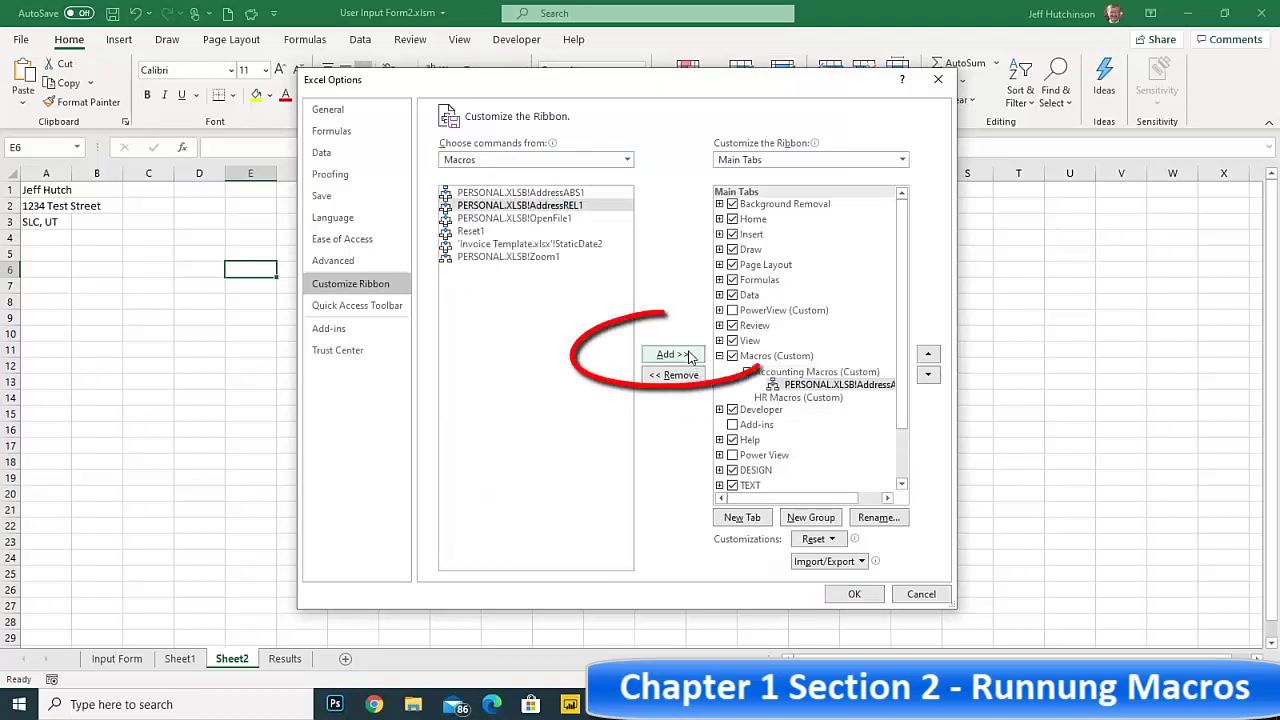
pyautogui.click(688, 356)
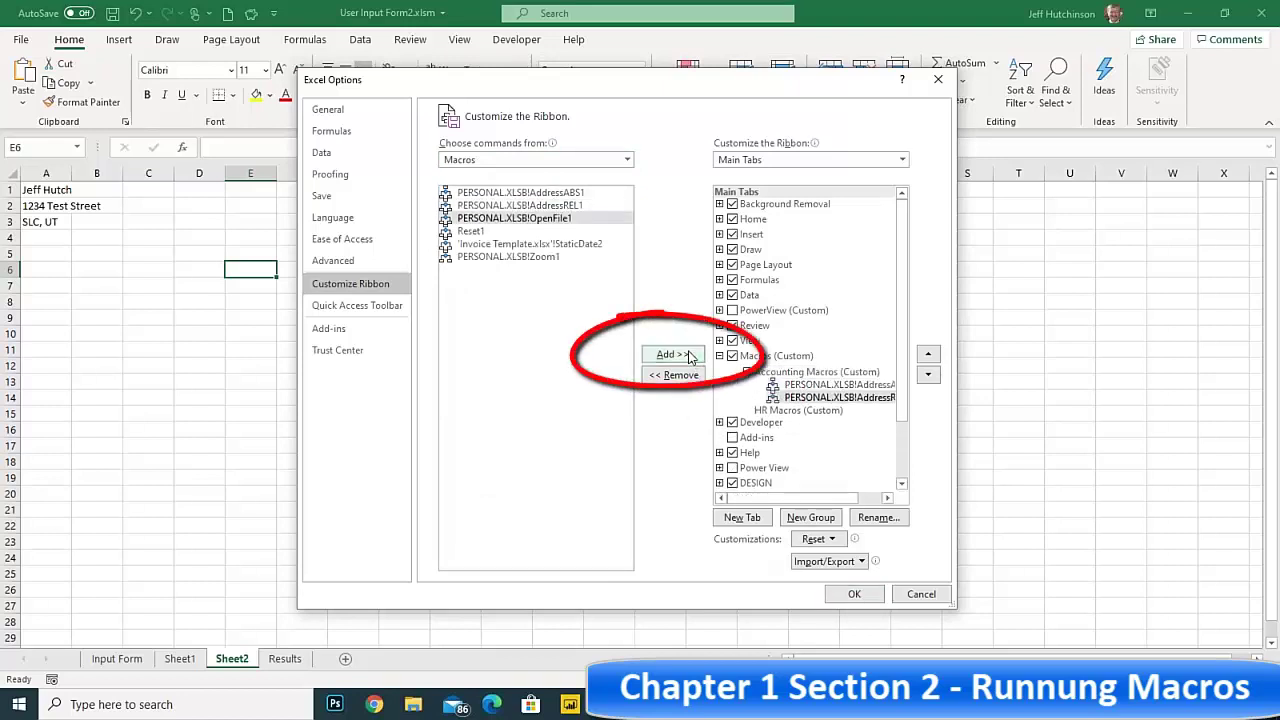
pyautogui.click(807, 411)
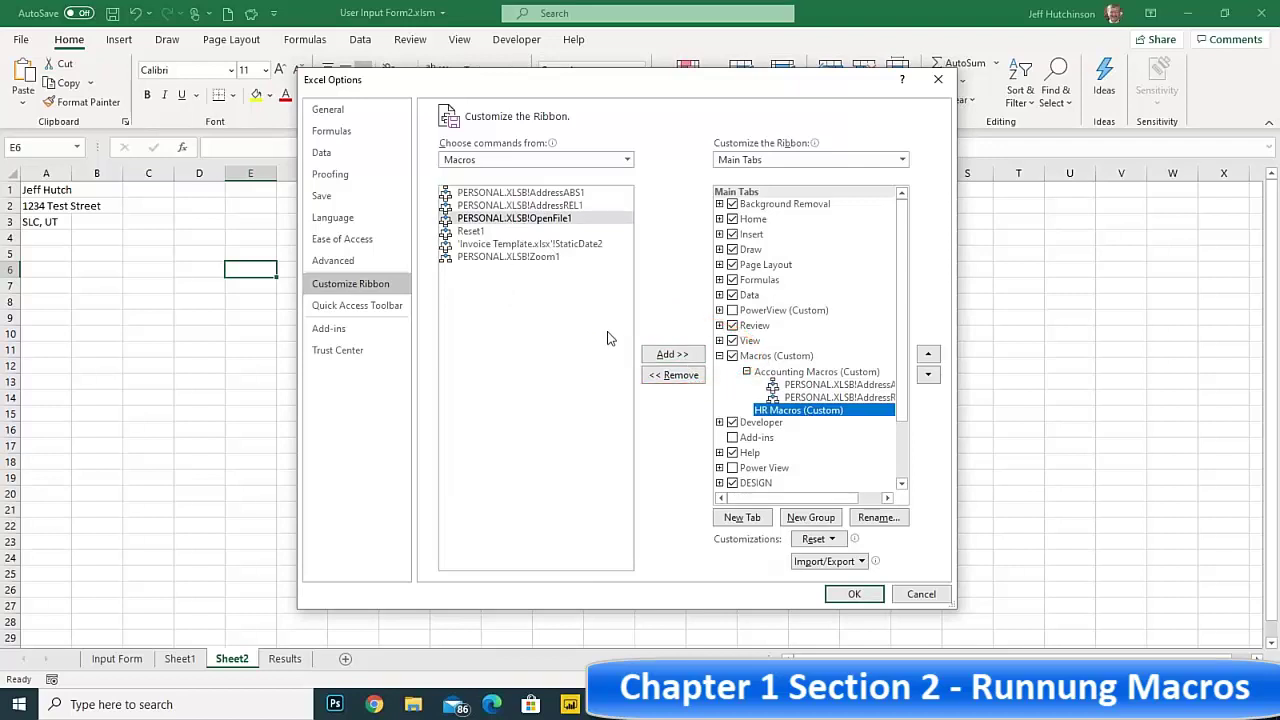
pyautogui.click(670, 356)
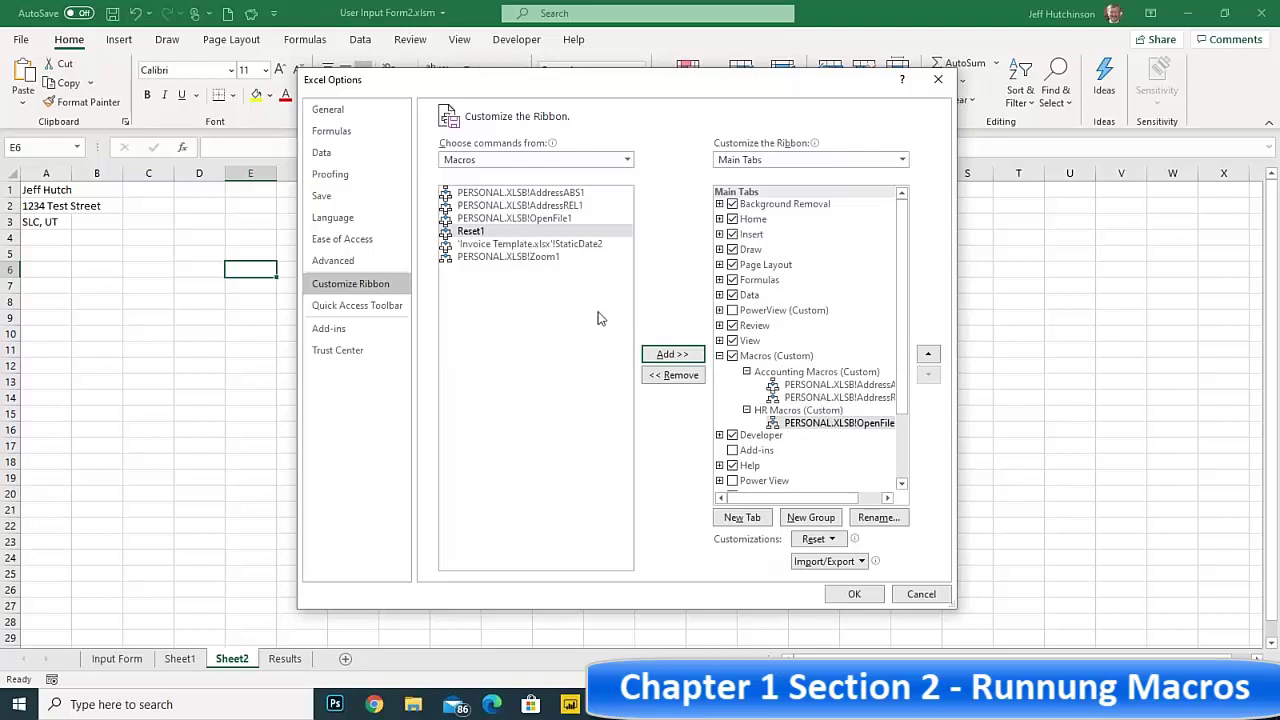
# - Give the first macro in the Accounting Macros group the house symbol and shorten its display name to AddressABS1
pyautogui.click(813, 385)
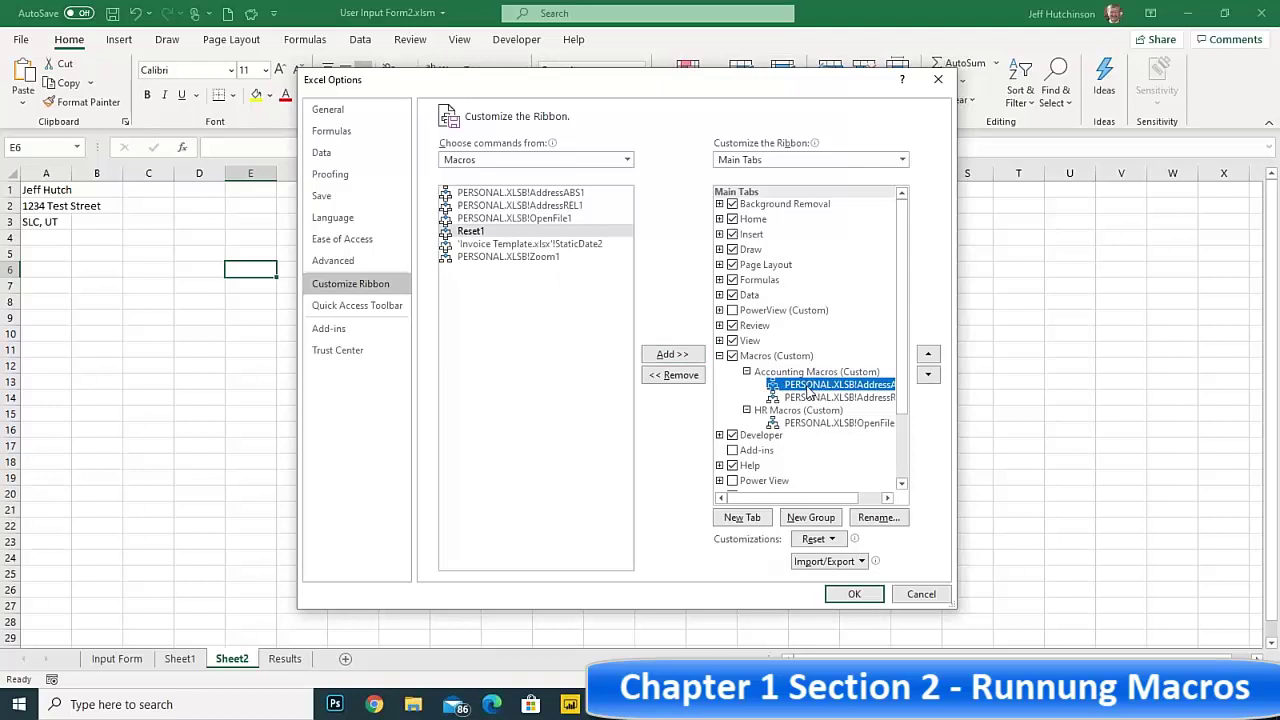
pyautogui.click(876, 518)
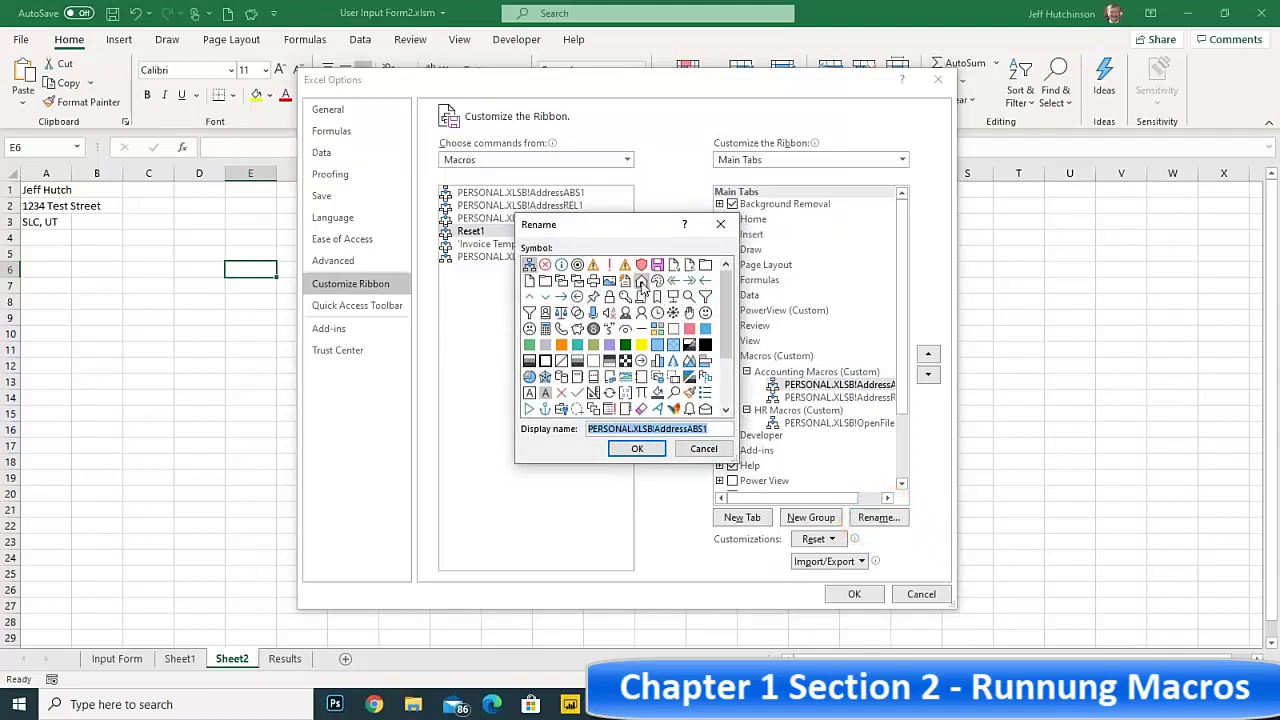
pyautogui.click(641, 281)
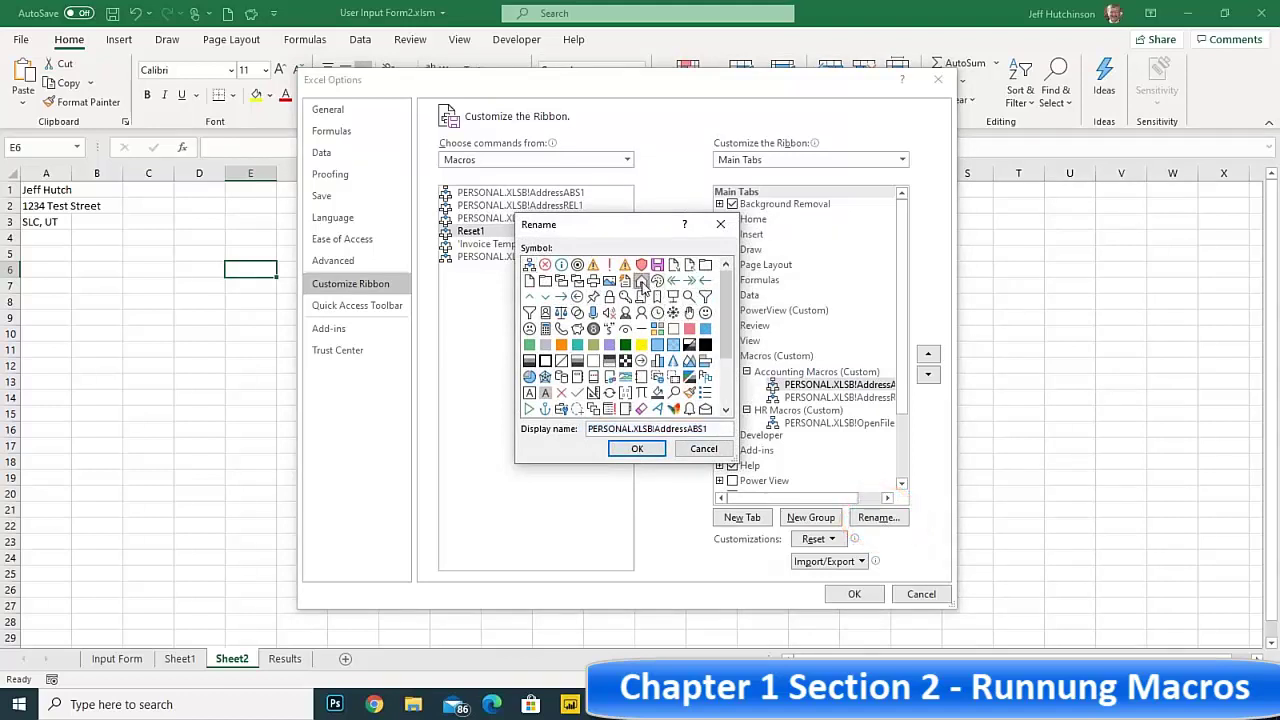
pyautogui.doubleClick(667, 428)
pyautogui.moveTo(655, 428); pyautogui.dragTo(587, 428)
pyautogui.press('Delete')
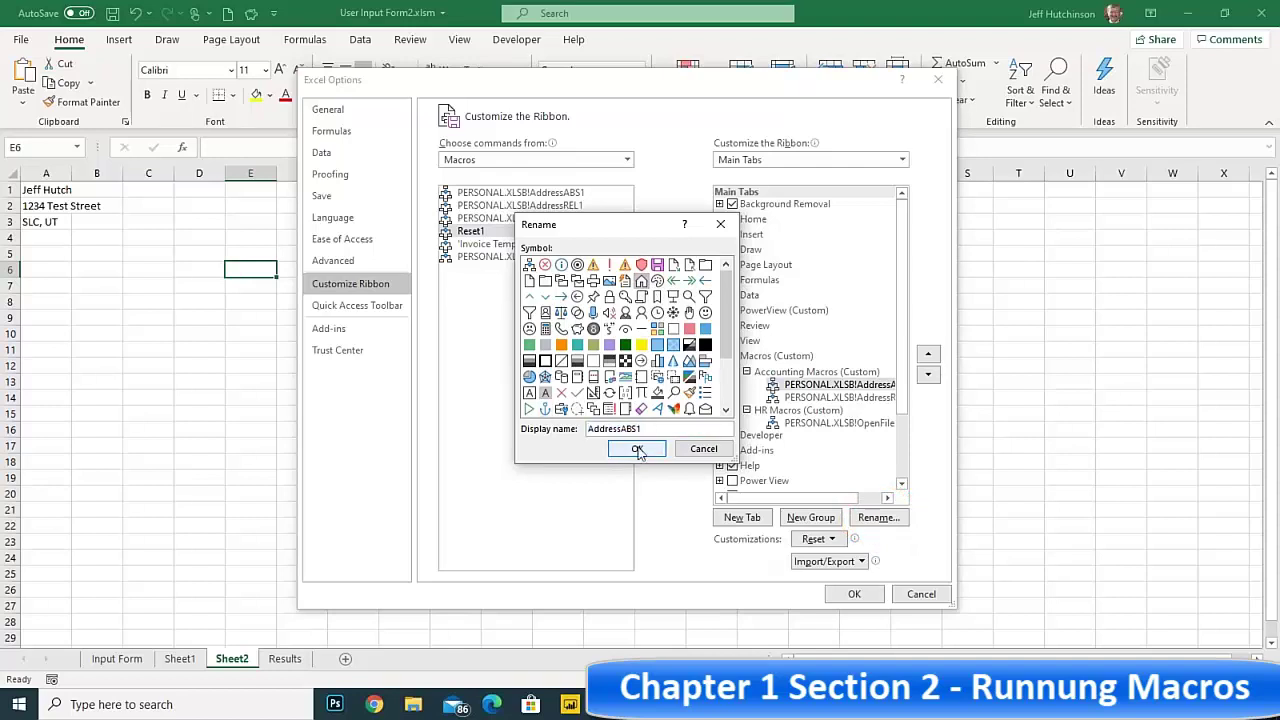
pyautogui.click(638, 449)
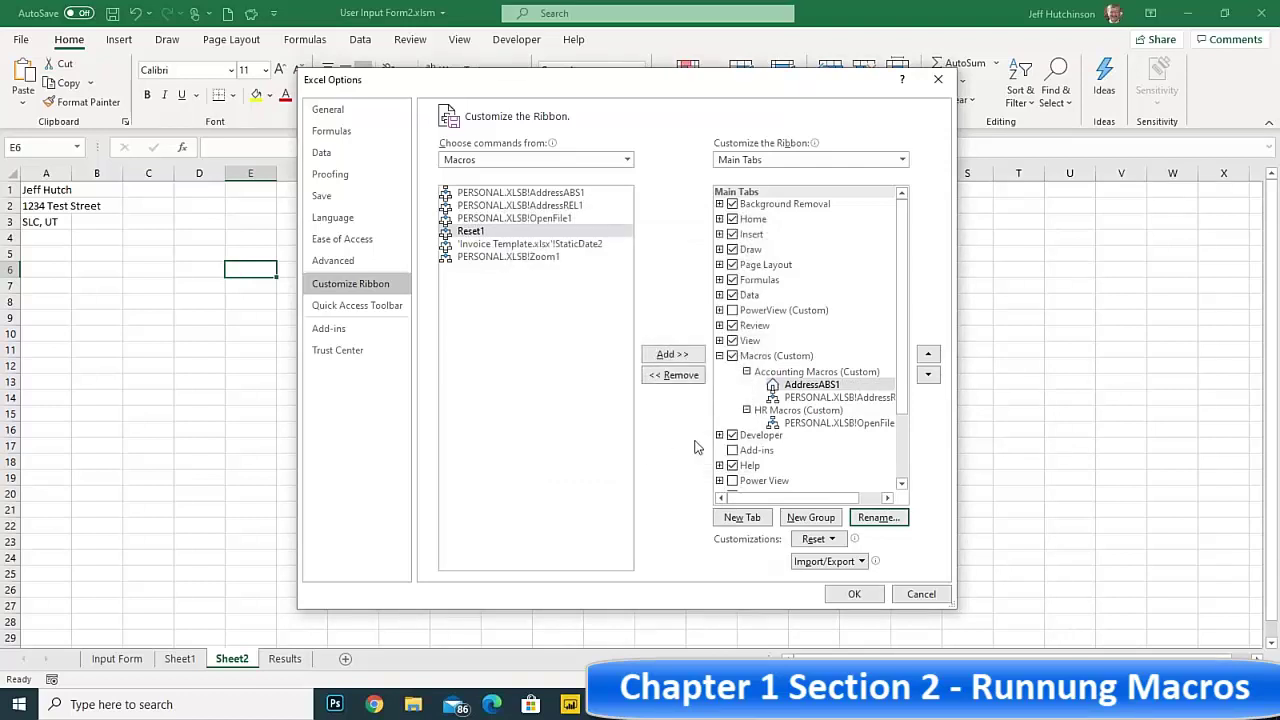
# - Give the second macro in the Accounting Macros group the telephone symbol and shorten its display name to AddressREL1
pyautogui.click(809, 399)
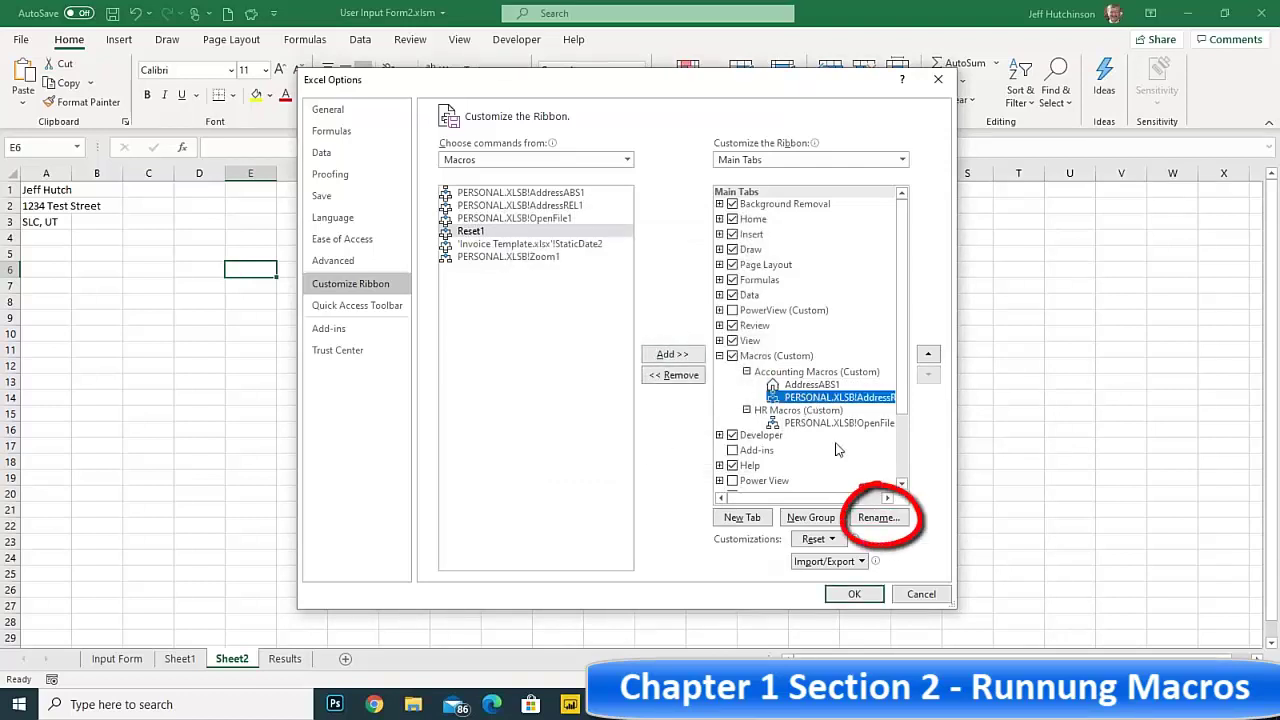
pyautogui.click(880, 520)
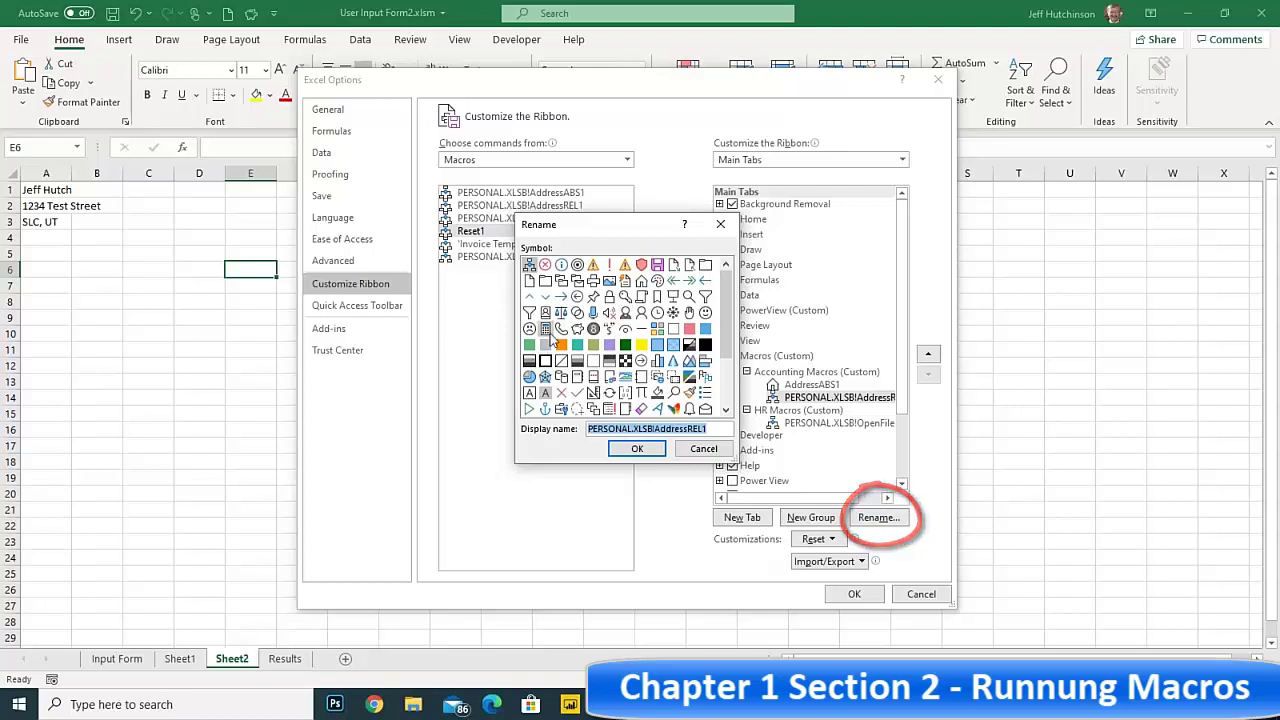
pyautogui.click(560, 329)
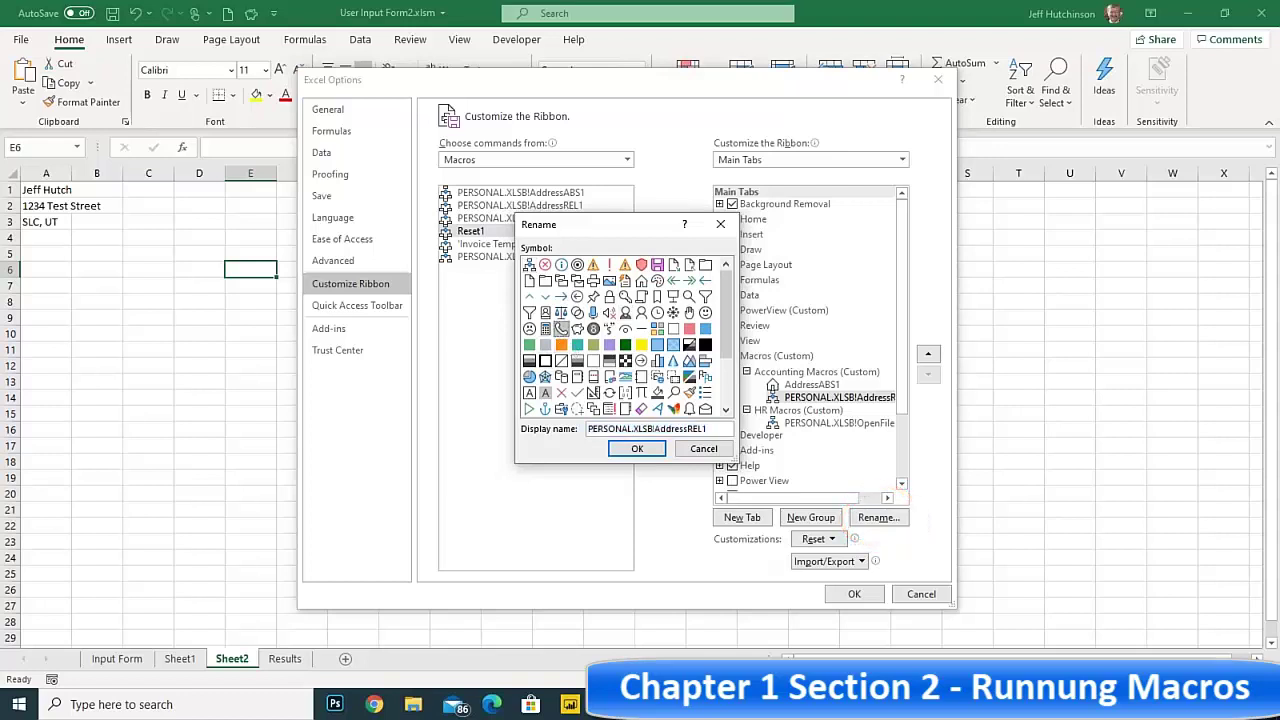
pyautogui.doubleClick(649, 428)
pyautogui.moveTo(656, 428); pyautogui.dragTo(528, 409)
pyautogui.press('BackSpace')
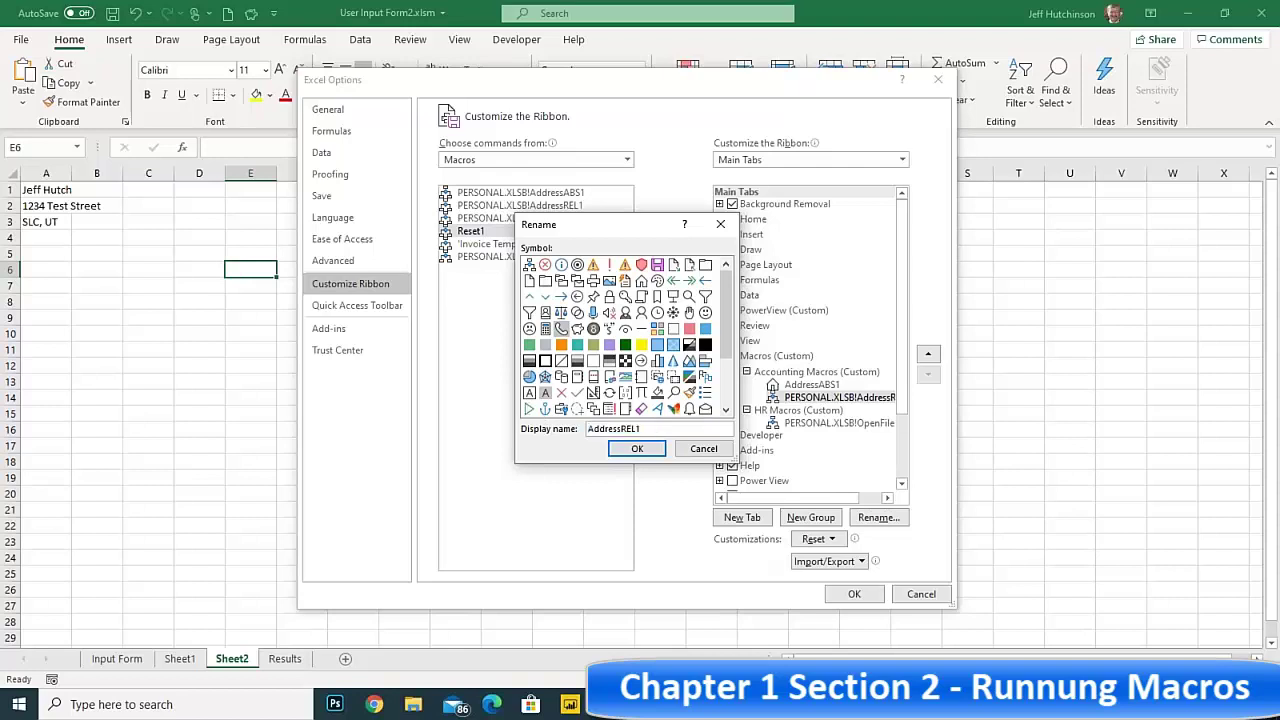
pyautogui.click(639, 450)
# - Give the macro in the HR Macros group the folder symbol and shorten its display name to OpenFile1
pyautogui.click(815, 425)
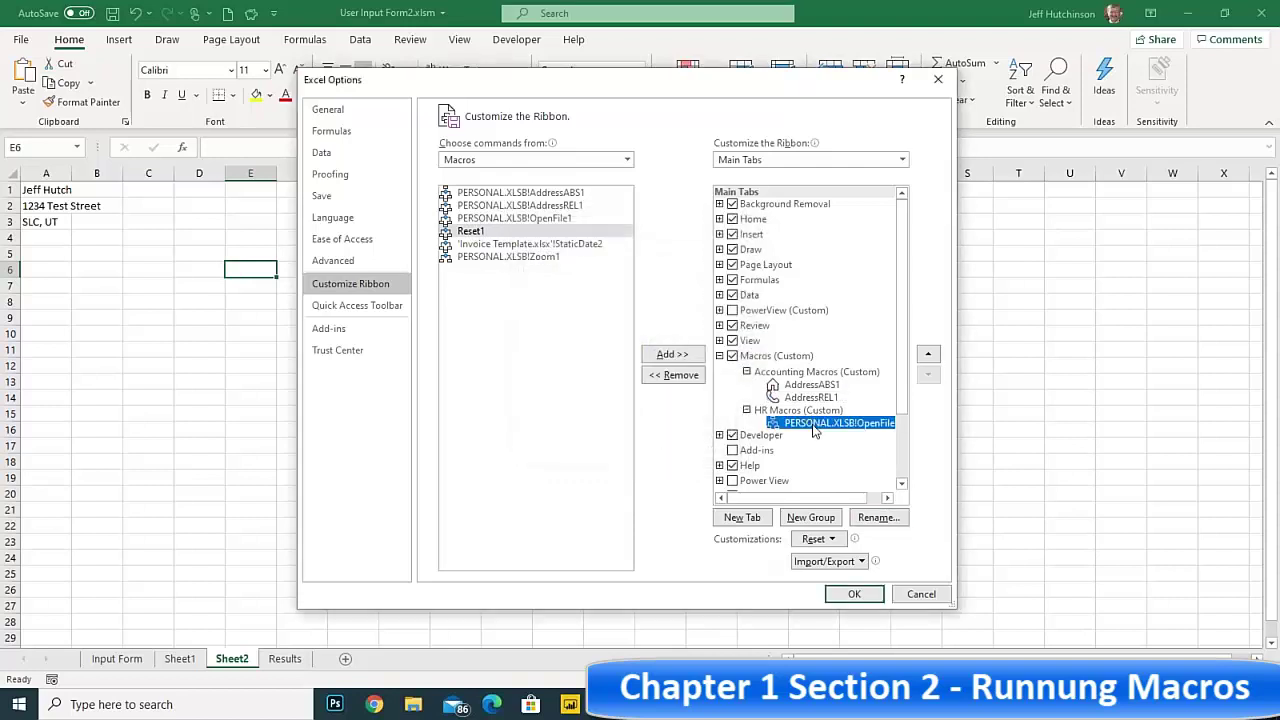
pyautogui.click(878, 518)
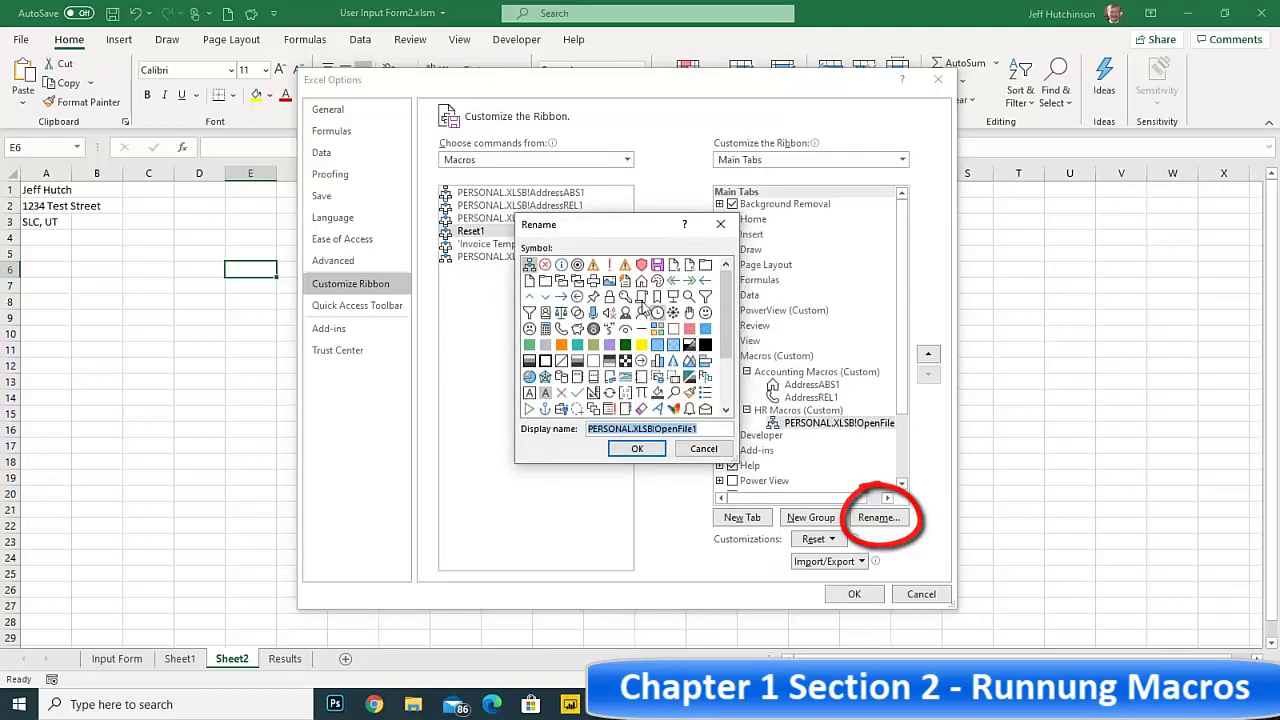
pyautogui.click(545, 282)
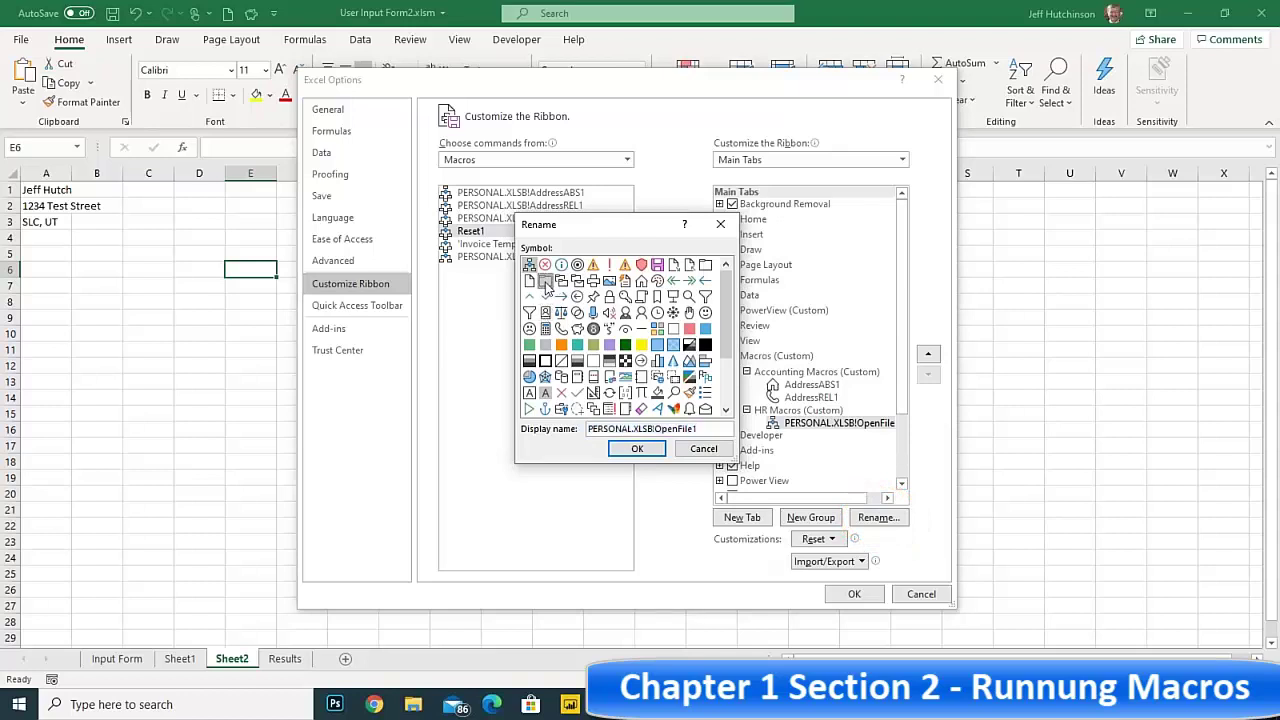
pyautogui.doubleClick(648, 428)
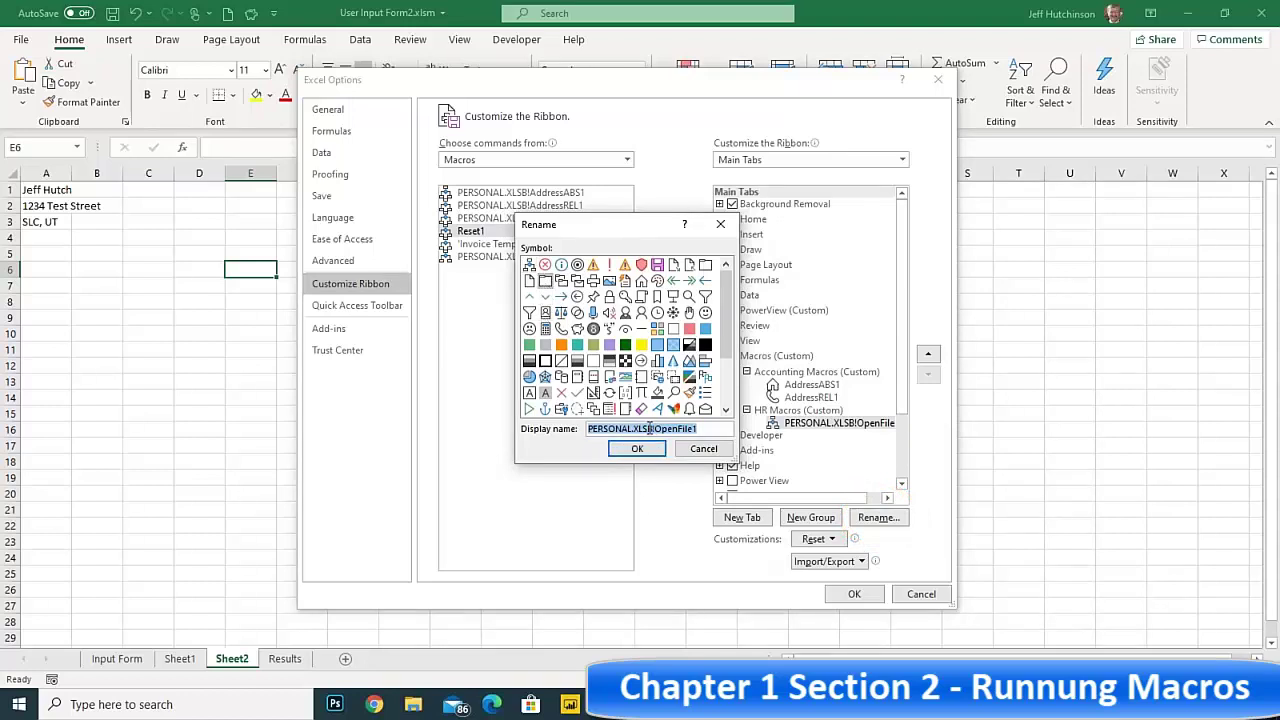
pyautogui.moveTo(654, 428); pyautogui.dragTo(587, 428)
pyautogui.press('BackSpace')
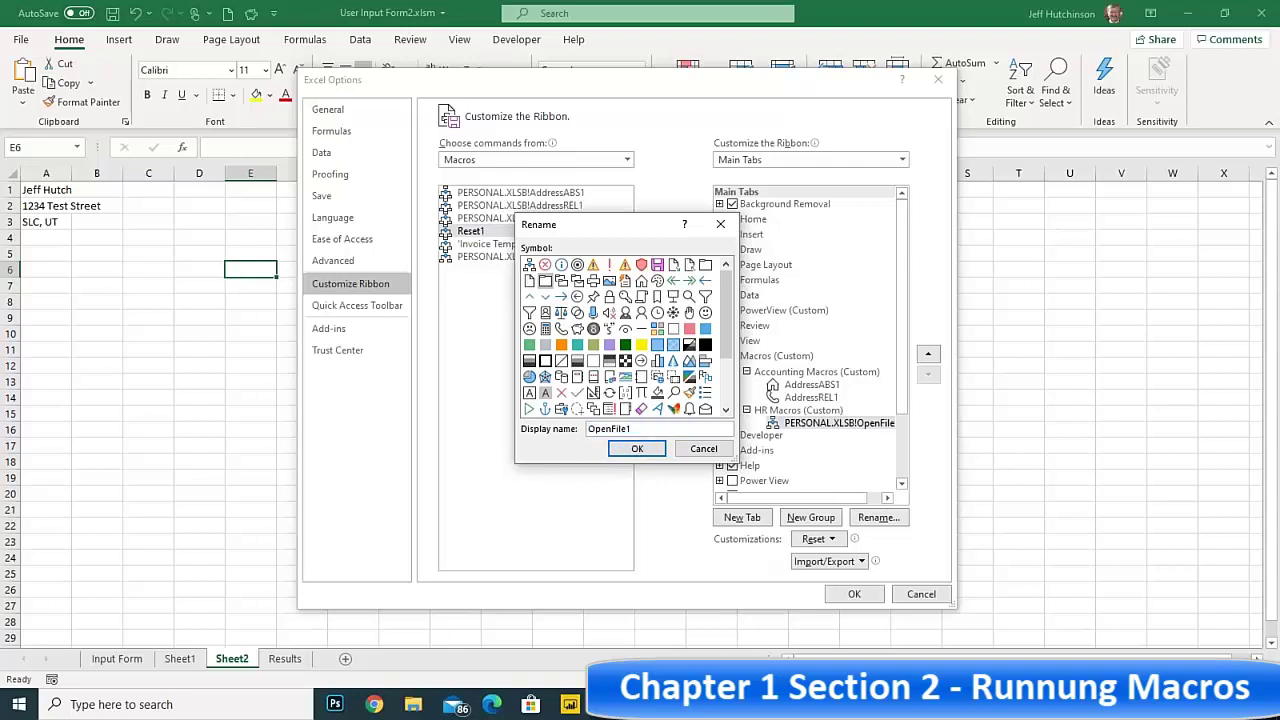
pyautogui.click(637, 448)
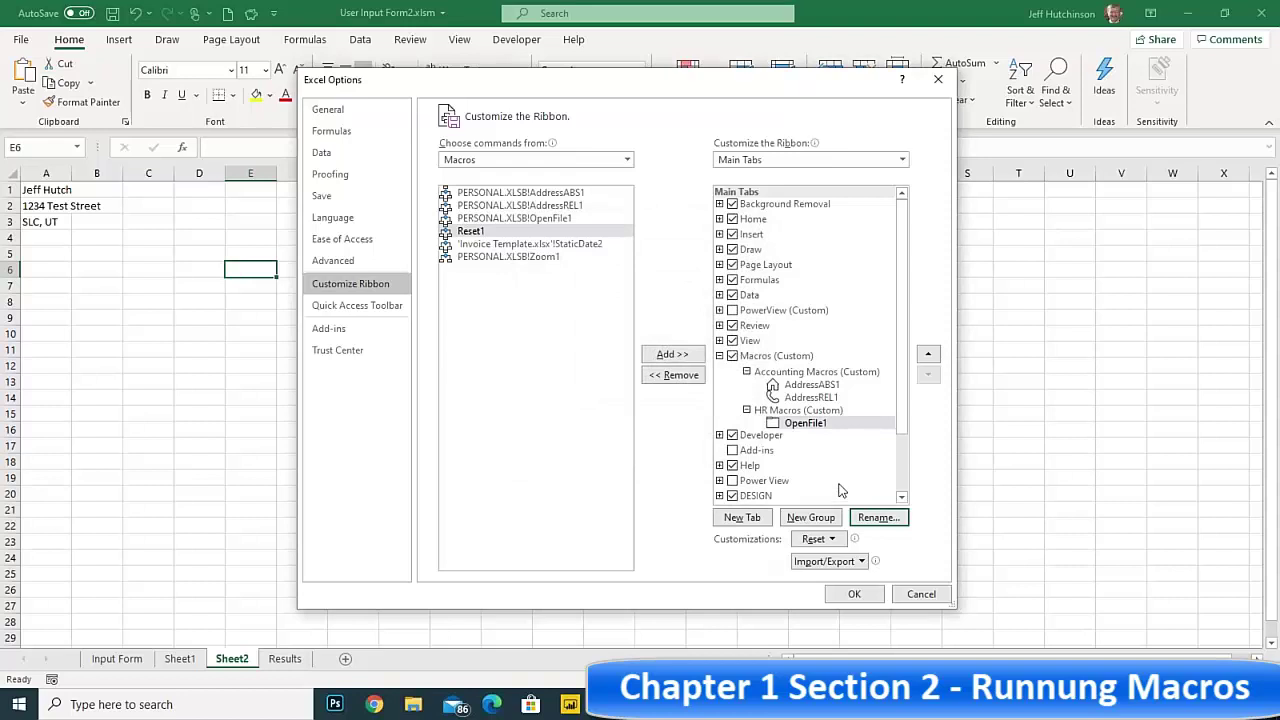
# - Apply the ribbon customization containing the Accounting Macros and HR Macros groups
pyautogui.click(817, 387)
pyautogui.click(812, 398)
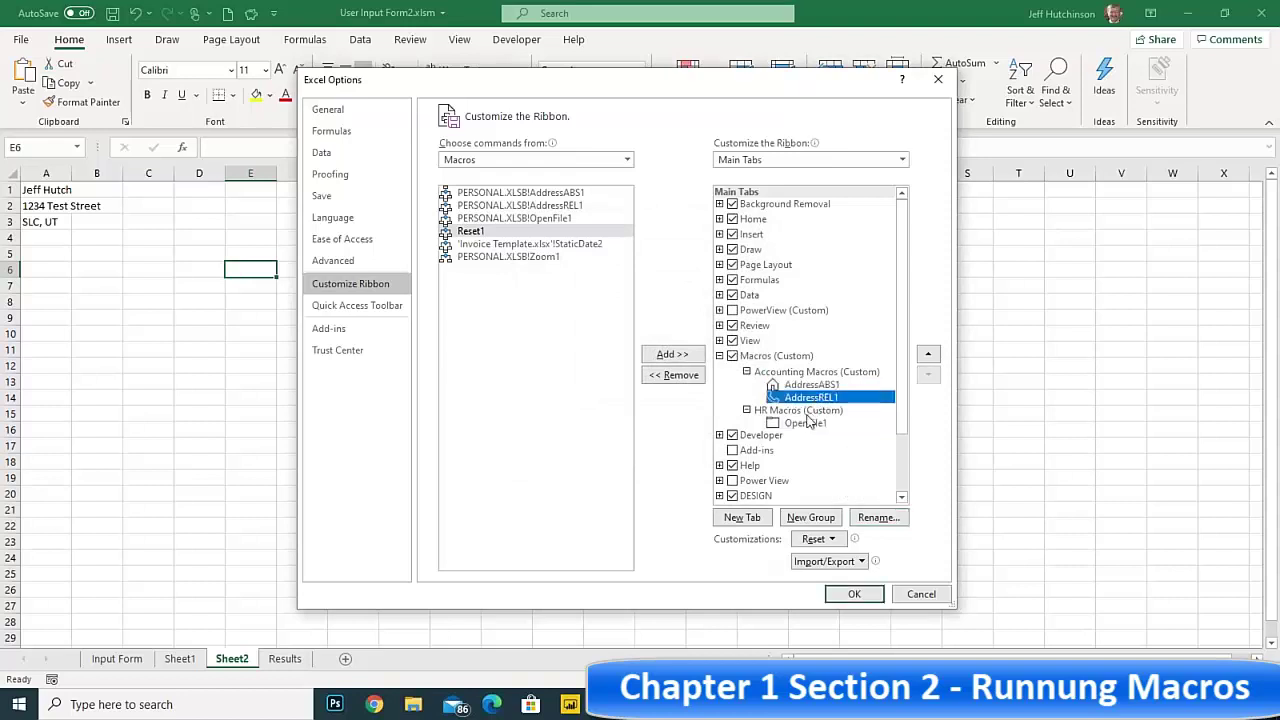
pyautogui.click(808, 423)
pyautogui.click(810, 398)
pyautogui.click(810, 388)
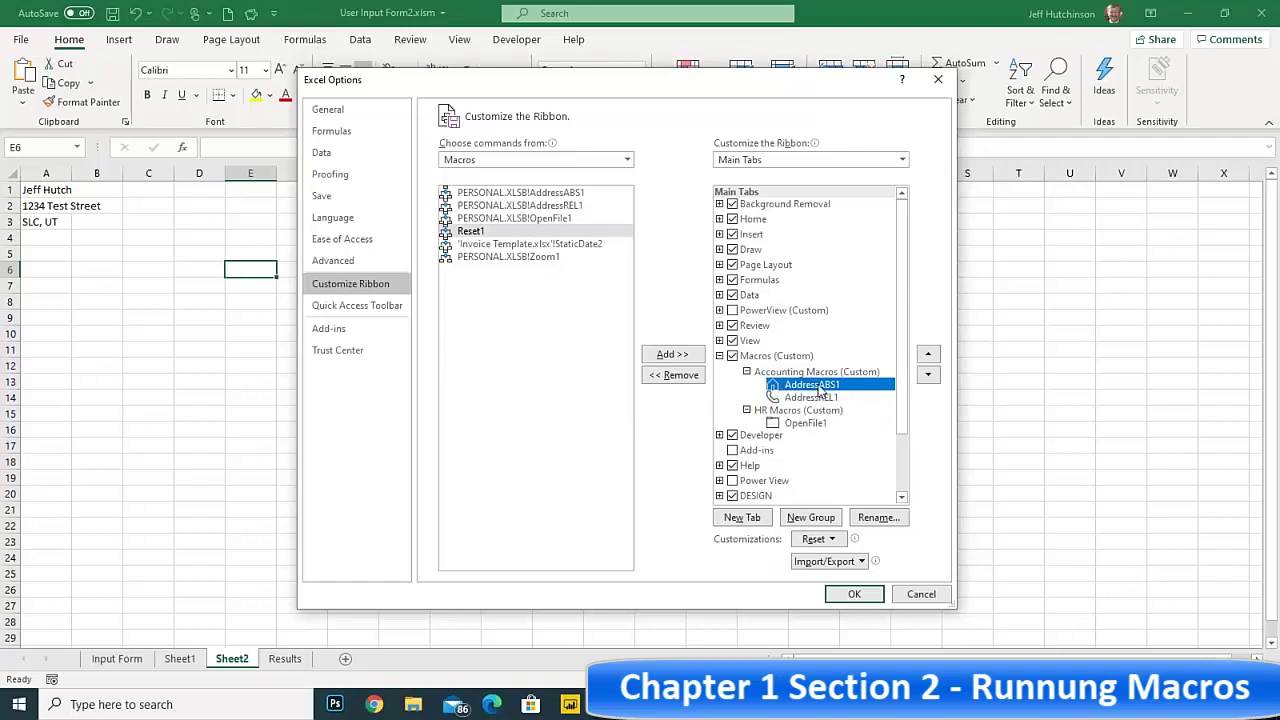
pyautogui.click(854, 594)
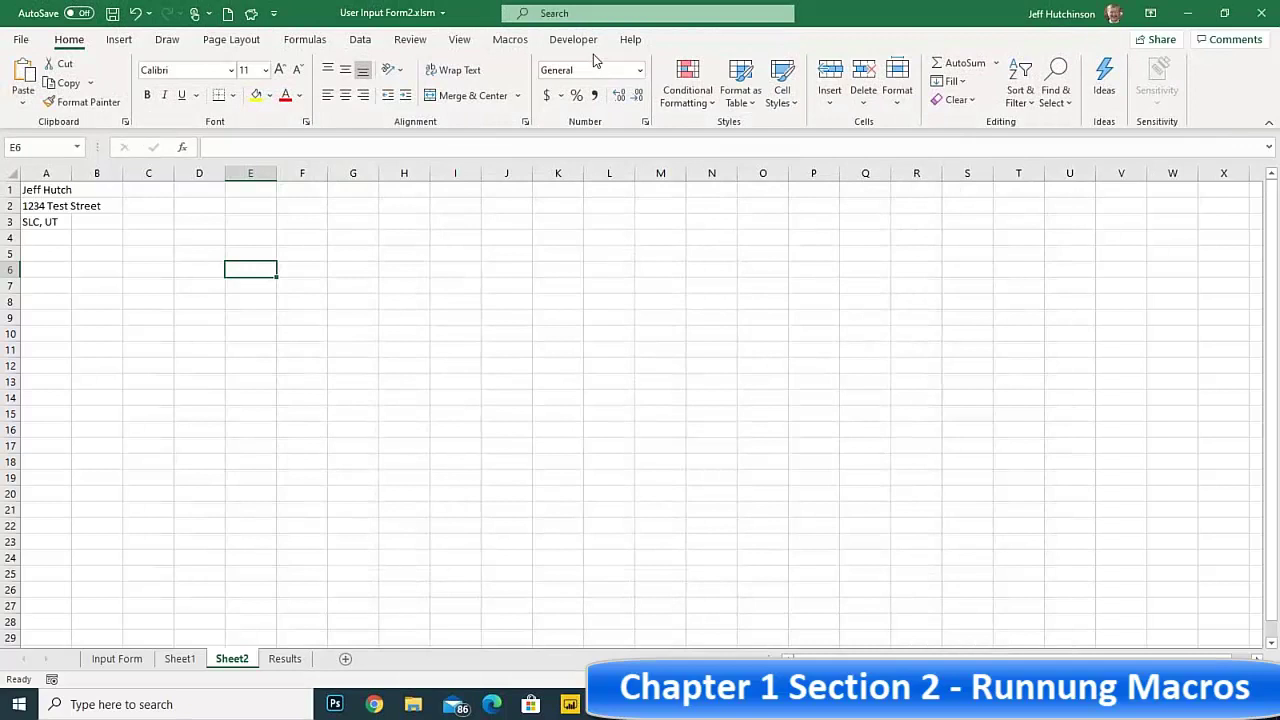
# - Run the AddressREL1 macro from the custom Macros ribbon tab with cell I11 of Sheet2 as the starting cell
pyautogui.click(503, 41)
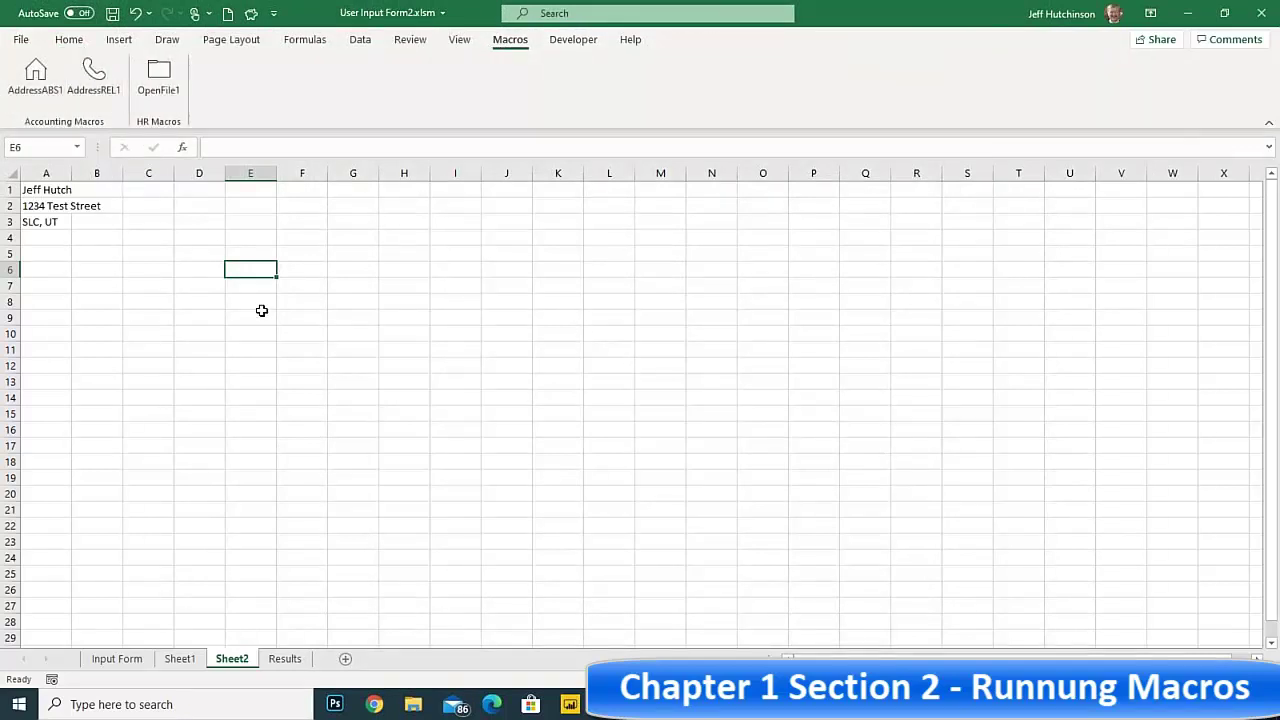
pyautogui.click(440, 347)
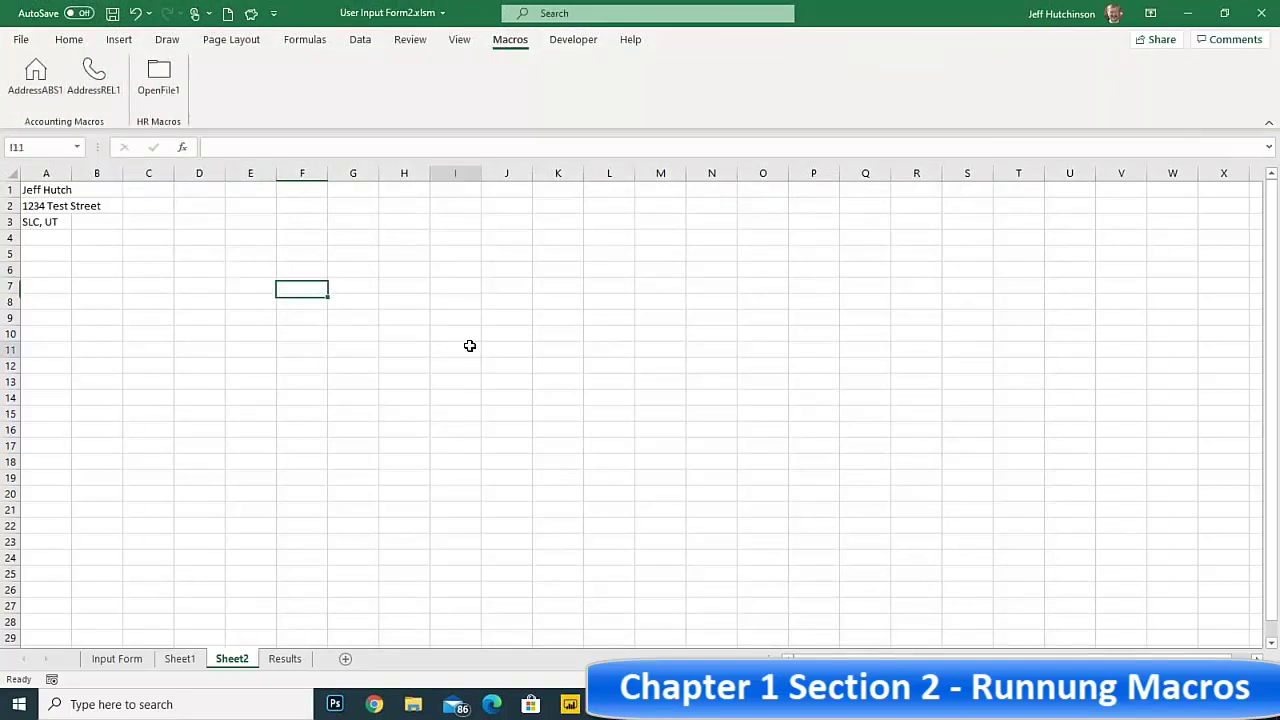
pyautogui.click(97, 76)
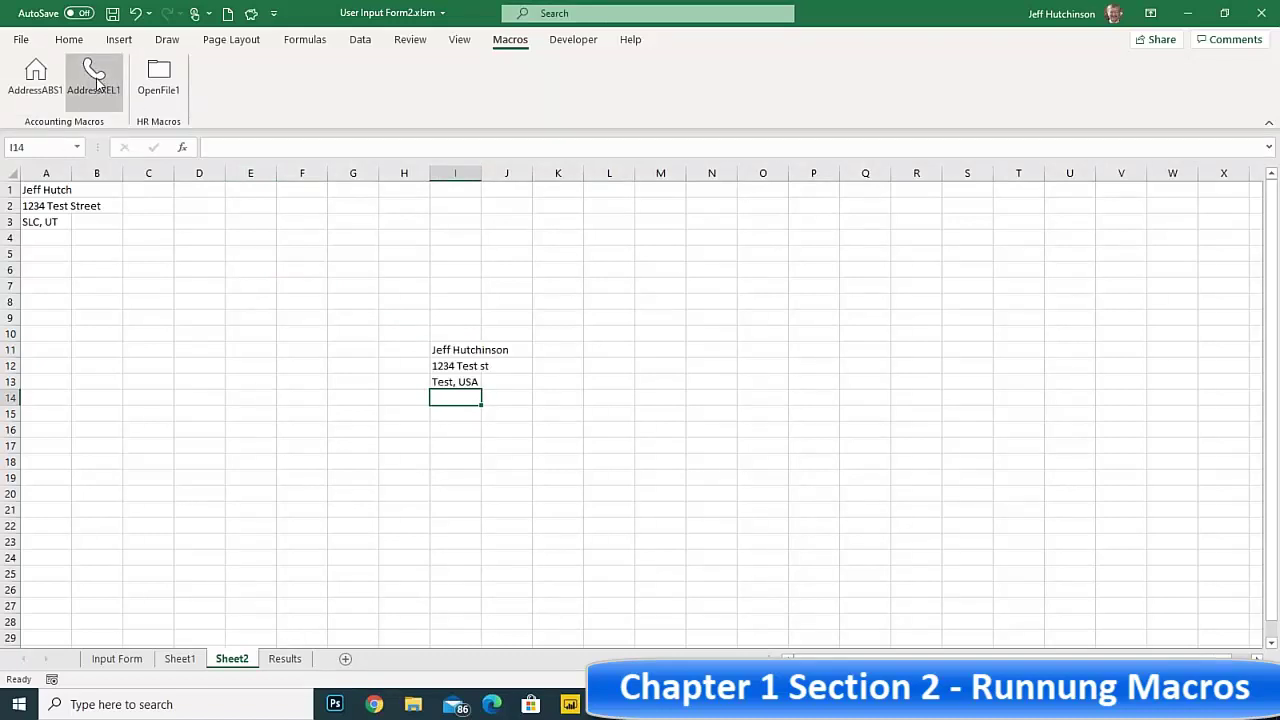
# - Run the OpenFile1 macro from the HR Macros group and close the FormatQTR.xlsx workbook it opens
pyautogui.click(165, 85)
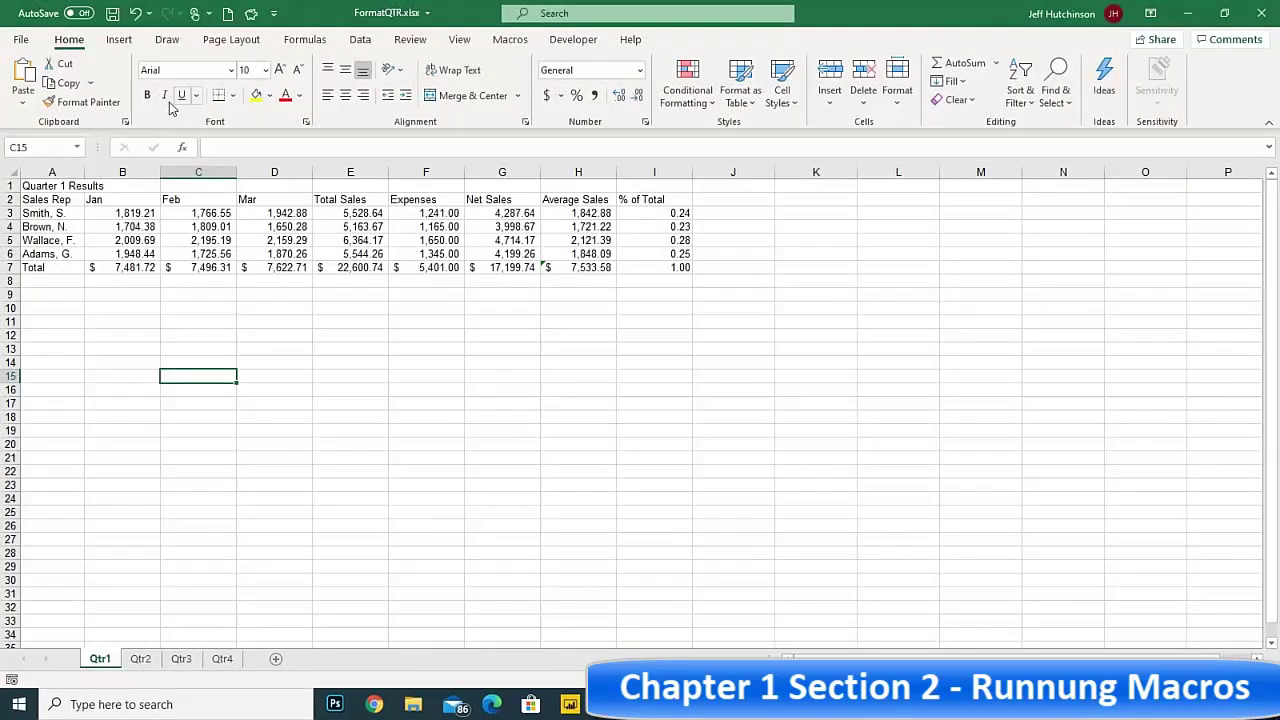
pyautogui.click(1262, 14)
pyautogui.click(347, 265)
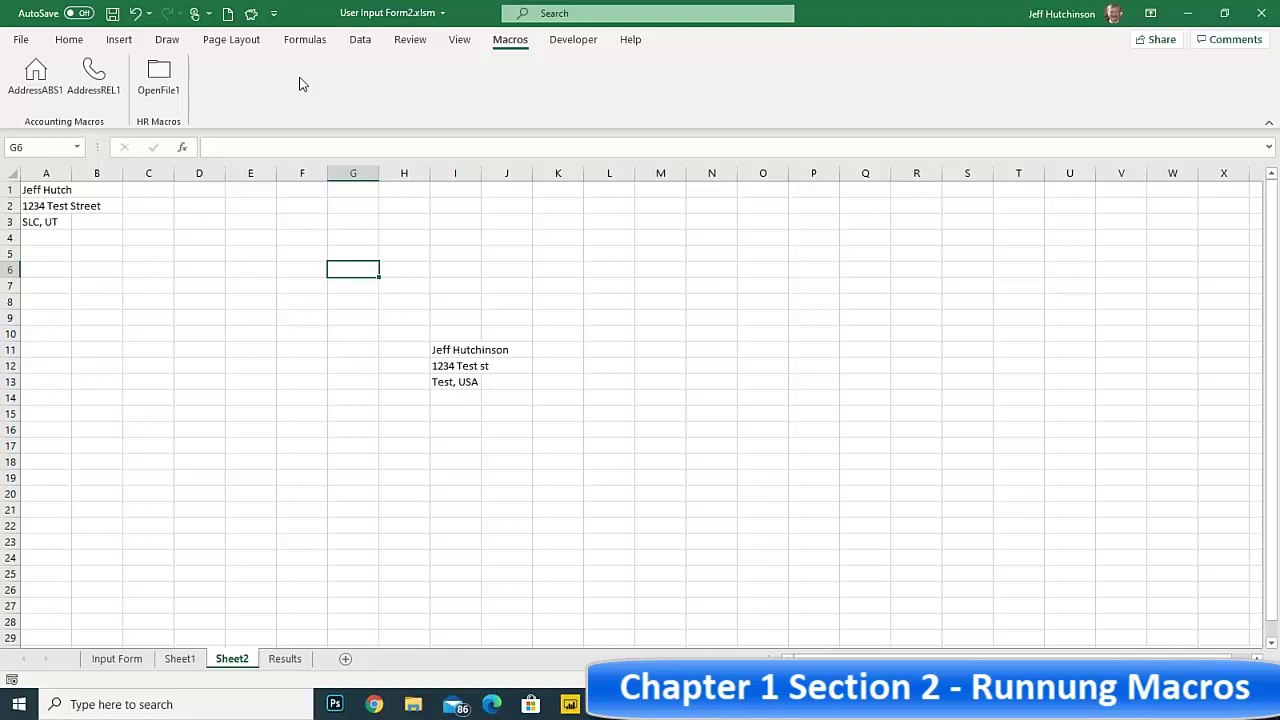
pyautogui.click(444, 351)
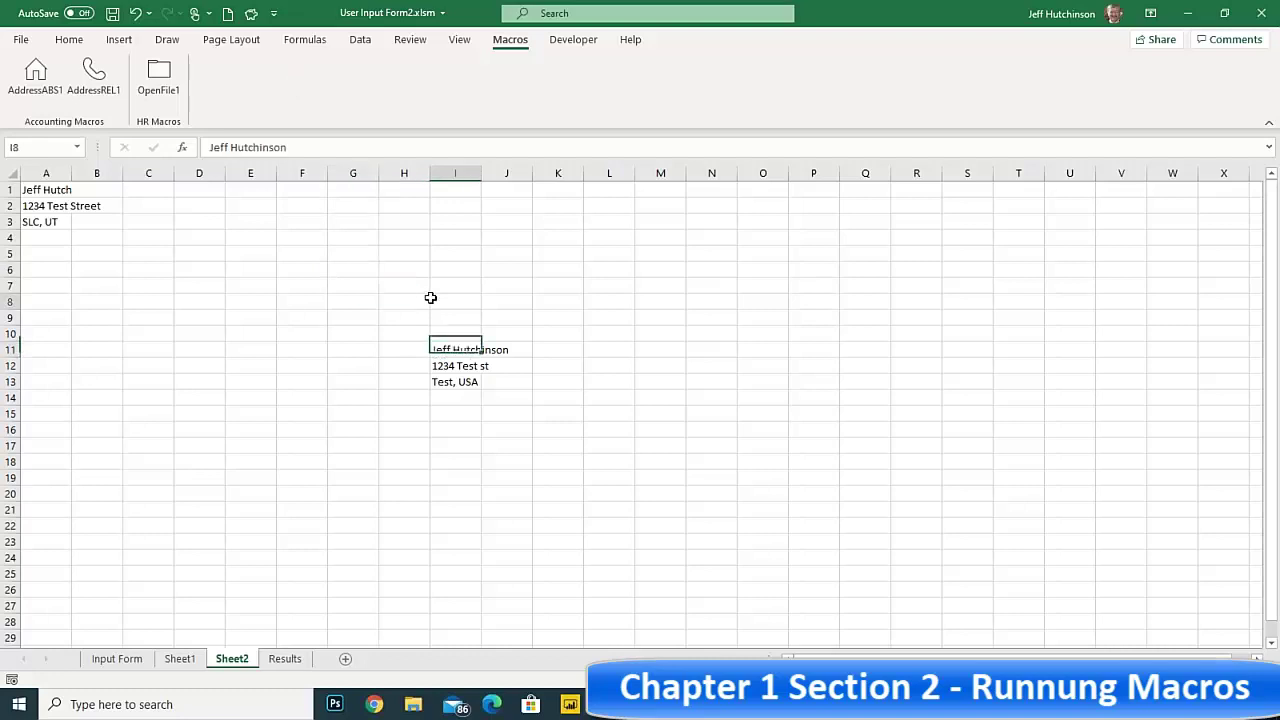
pyautogui.click(352, 300)
pyautogui.click(305, 301)
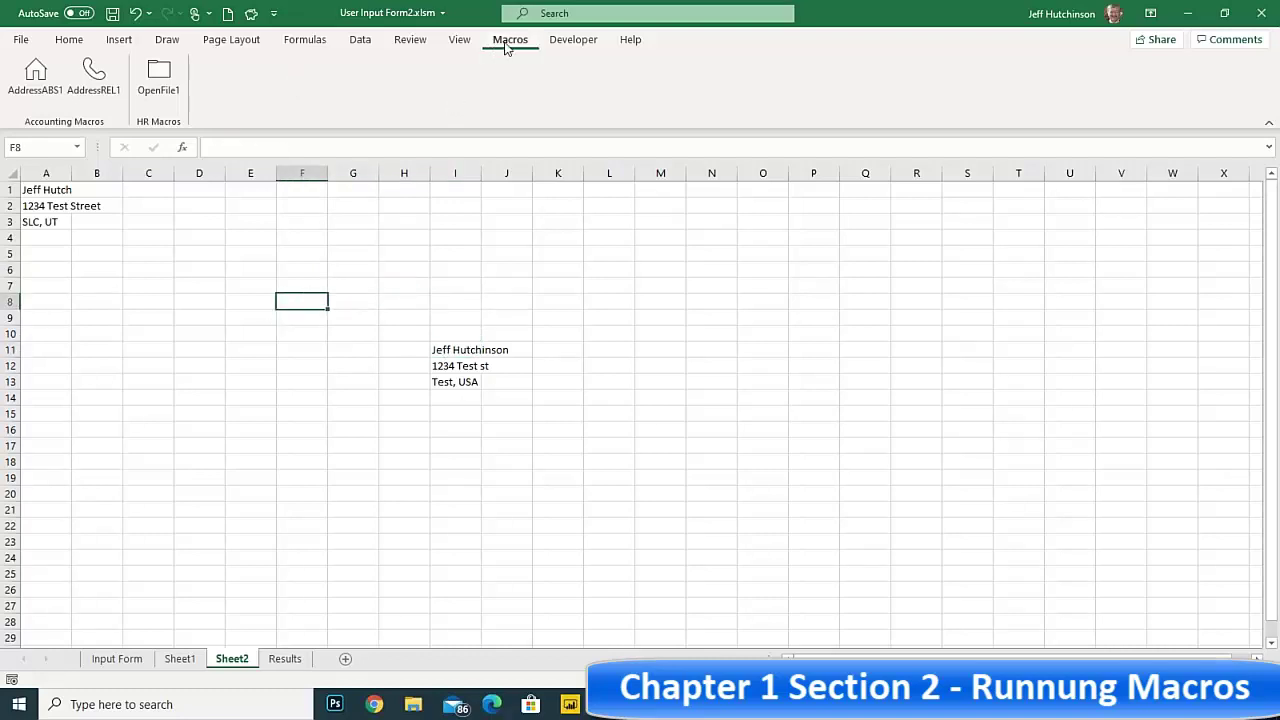
pyautogui.click(452, 347)
pyautogui.moveTo(30, 192); pyautogui.dragTo(110, 238)
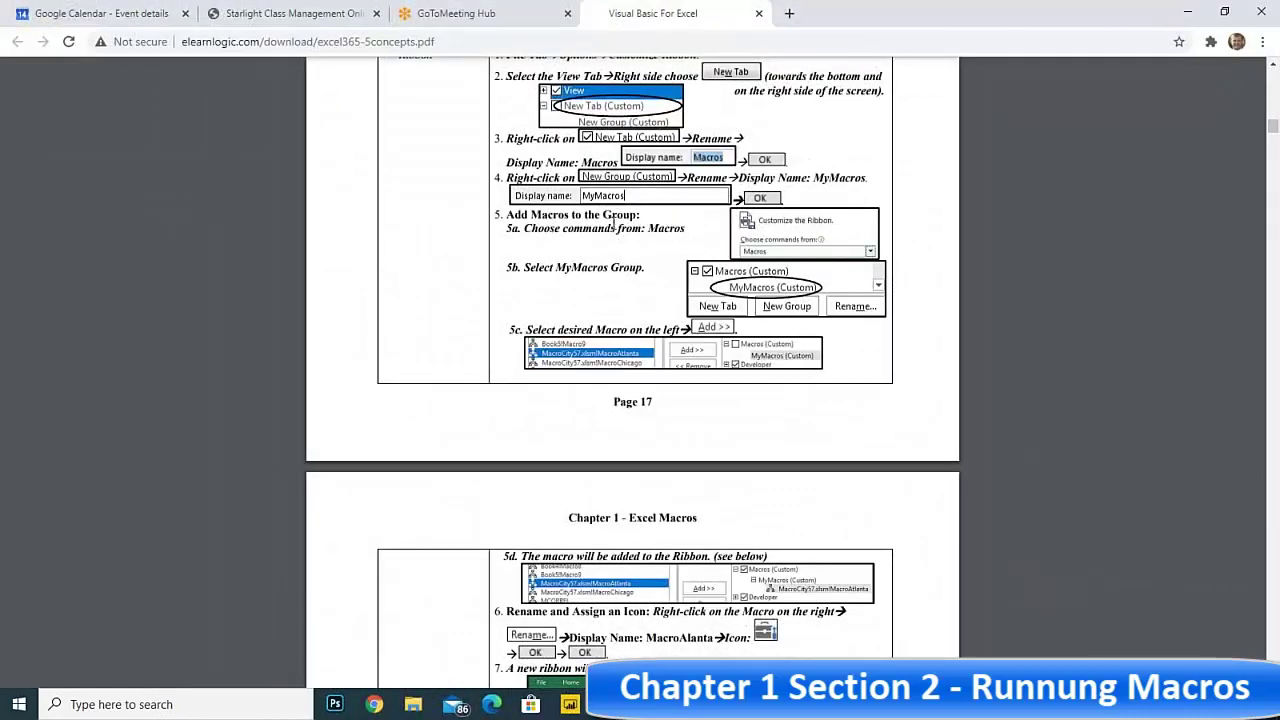
# - Review sections 1.10 Customized Ribbon and 1.11 Form Buttons of the Excel macros PDF in the Chrome browser
pyautogui.scroll(4, 613, 224)
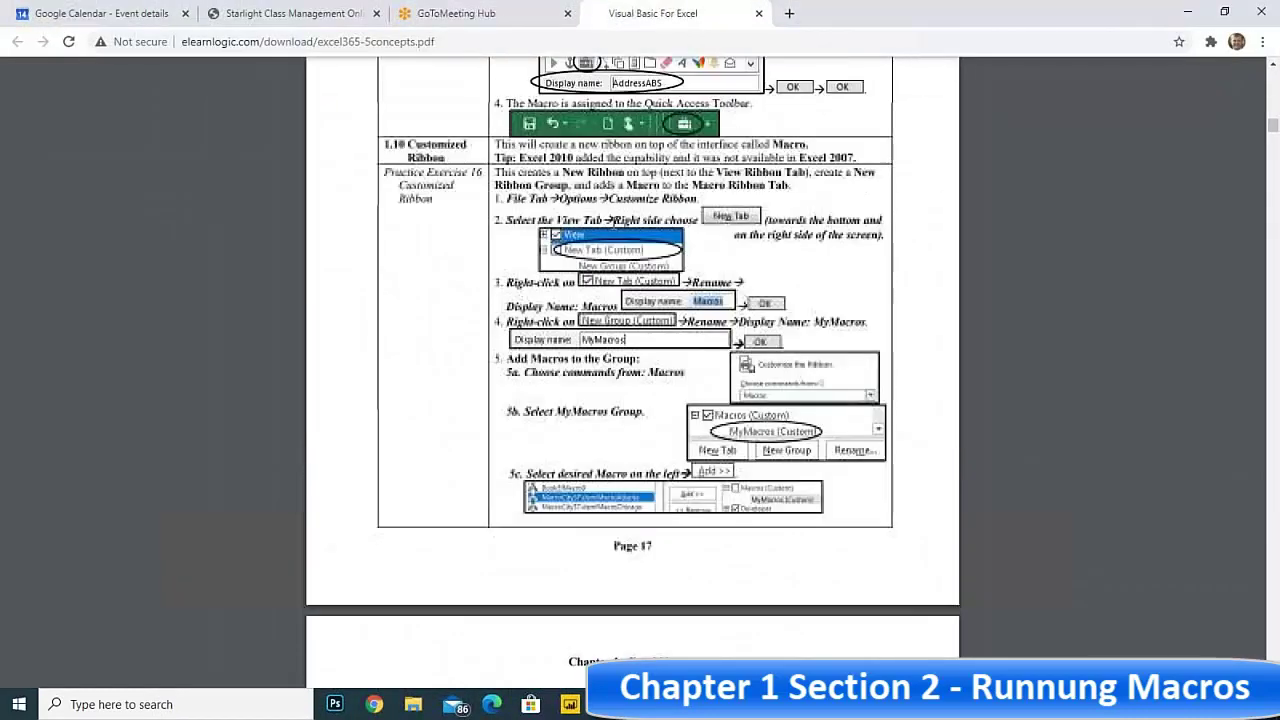
pyautogui.scroll(-2, 612, 232)
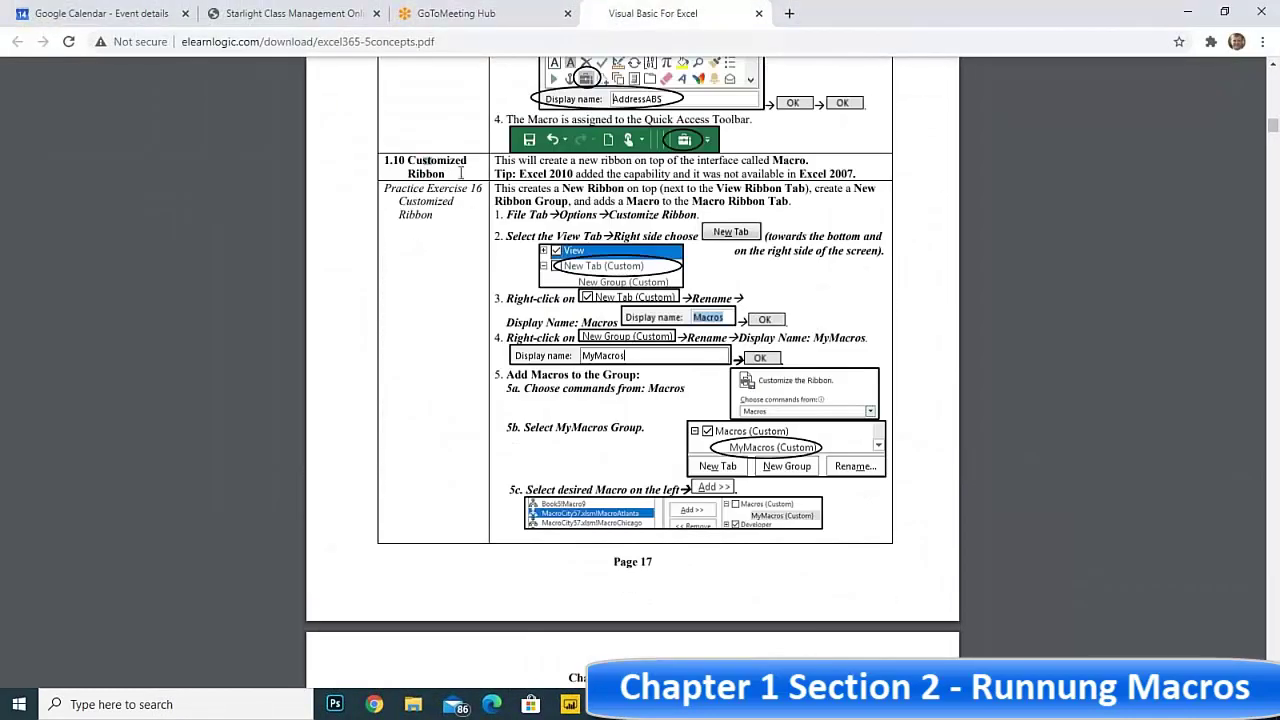
pyautogui.moveTo(432, 162); pyautogui.dragTo(750, 430)
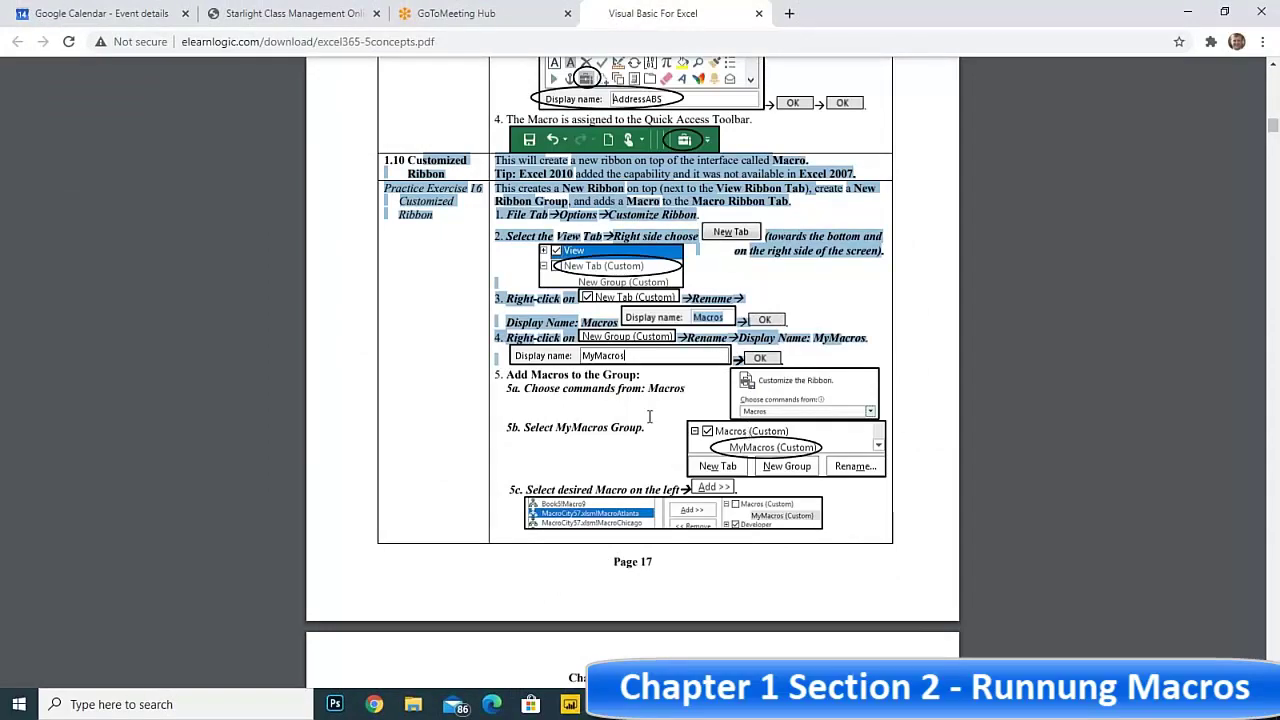
pyautogui.scroll(-6, 630, 408)
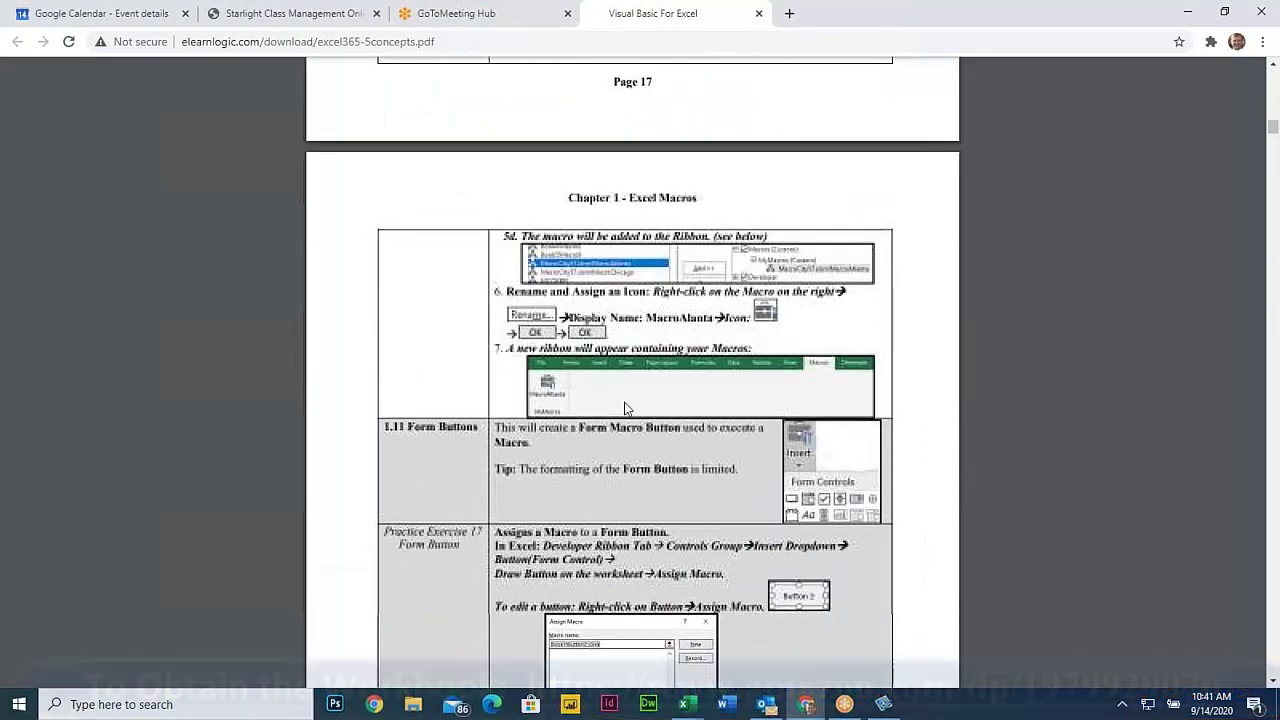
pyautogui.scroll(-2, 628, 402)
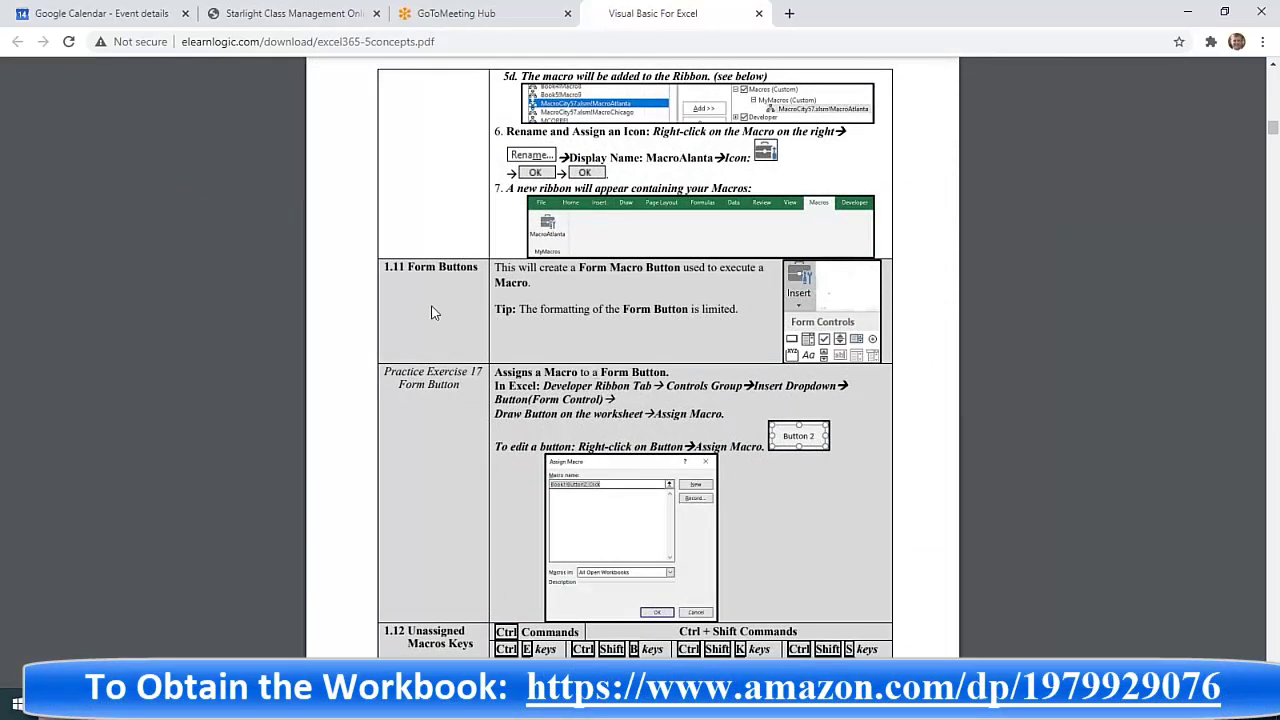
pyautogui.moveTo(394, 267); pyautogui.dragTo(744, 316)
pyautogui.click(714, 319)
pyautogui.moveTo(384, 266); pyautogui.dragTo(633, 320)
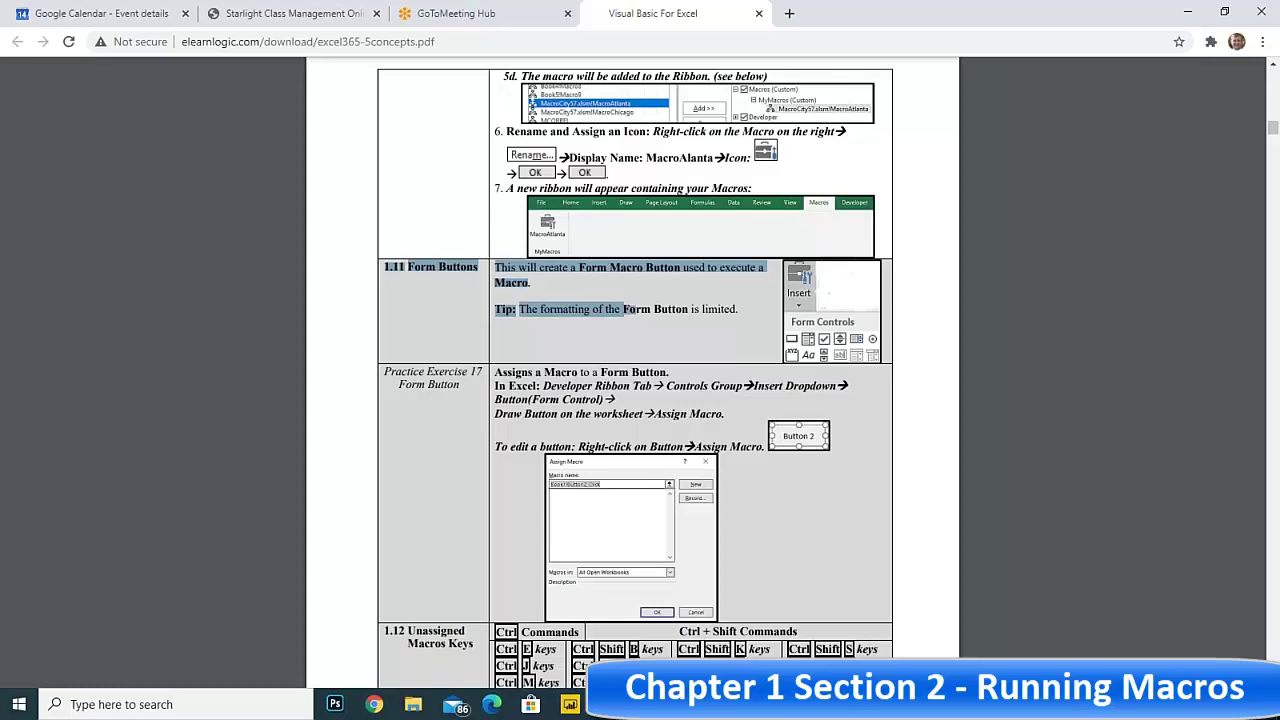
# - Back in Excel, draw a form control button across columns F and G, rows 3 to 6, of Sheet2 and assign it the Reset1 macro
pyautogui.click(742, 648)
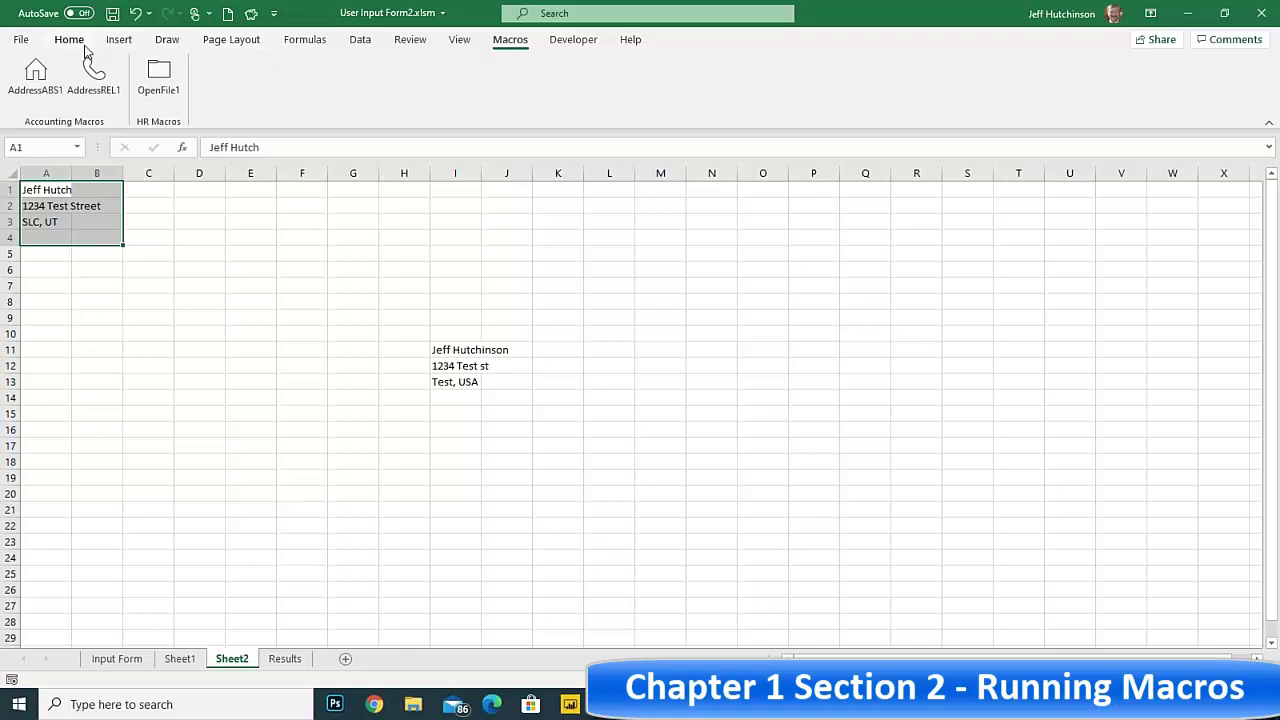
pyautogui.click(570, 46)
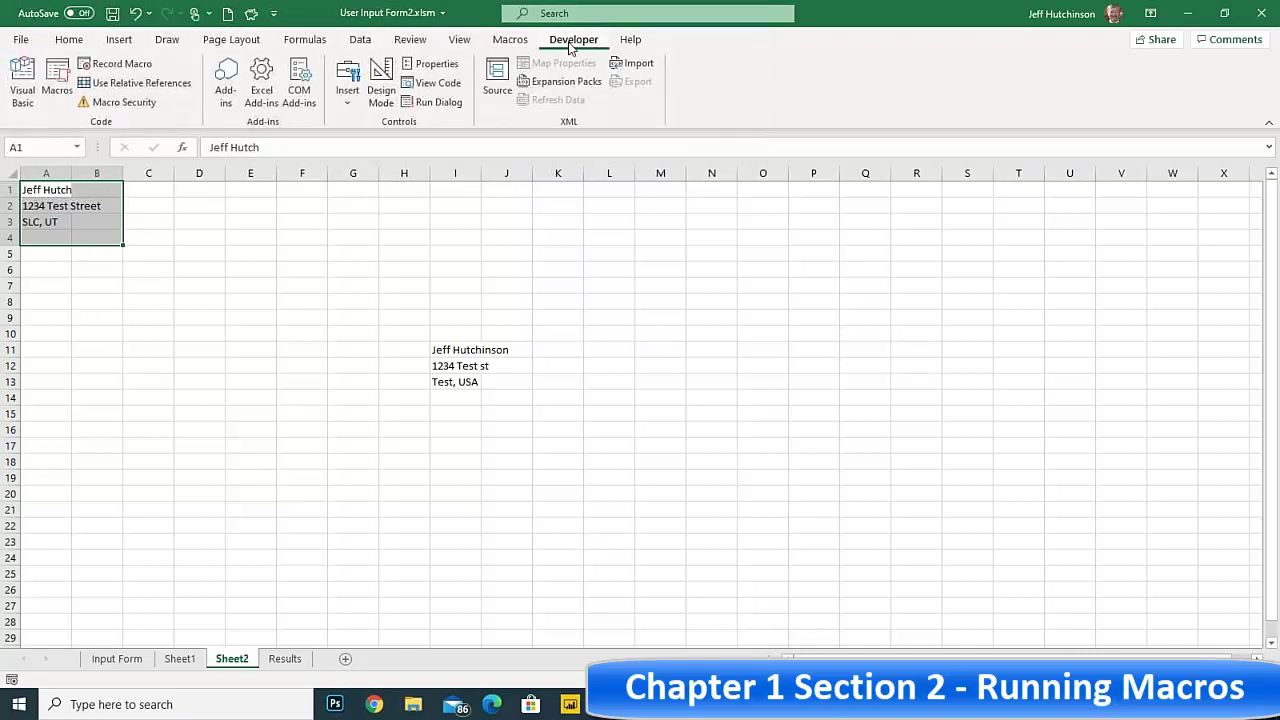
pyautogui.click(348, 100)
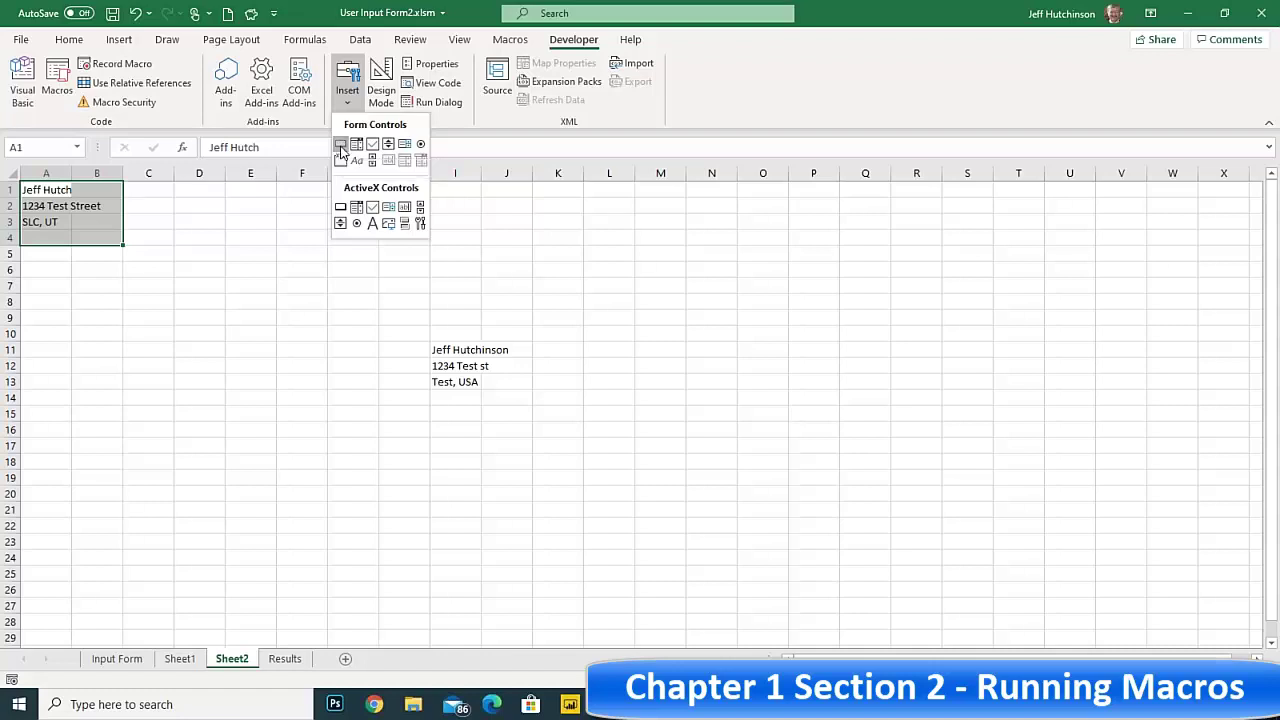
pyautogui.click(341, 146)
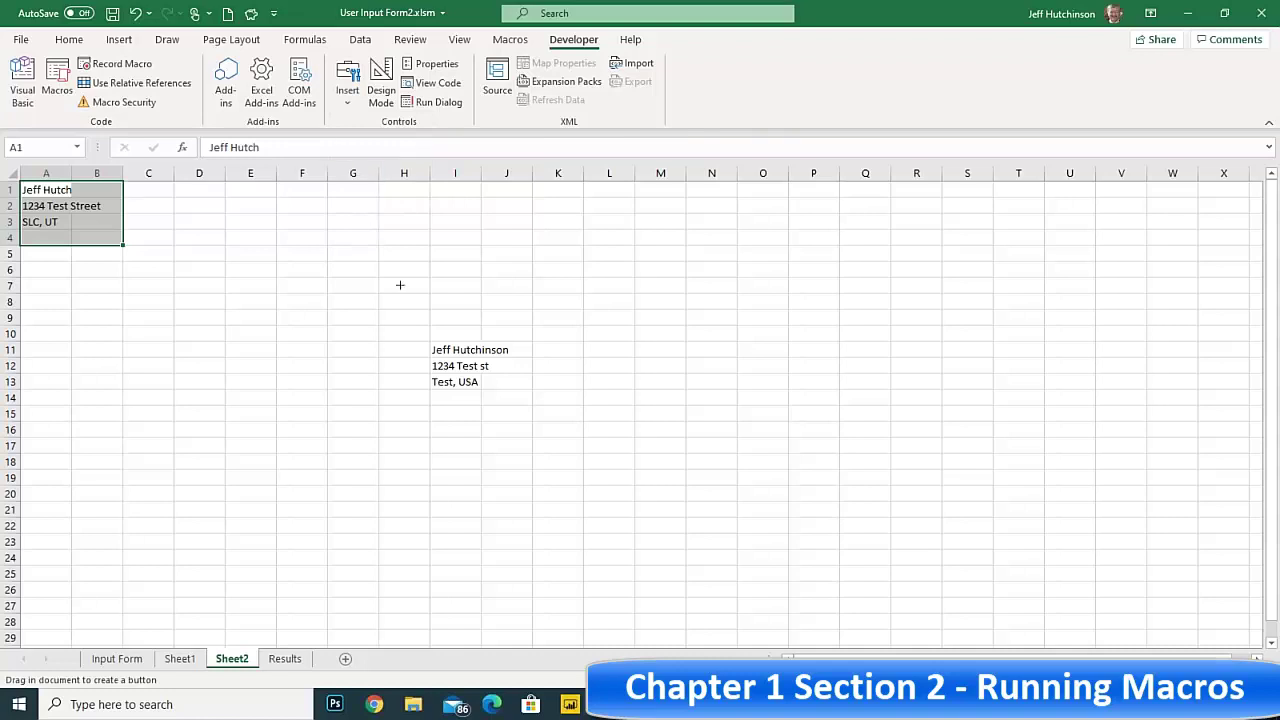
pyautogui.moveTo(293, 220); pyautogui.dragTo(353, 272)
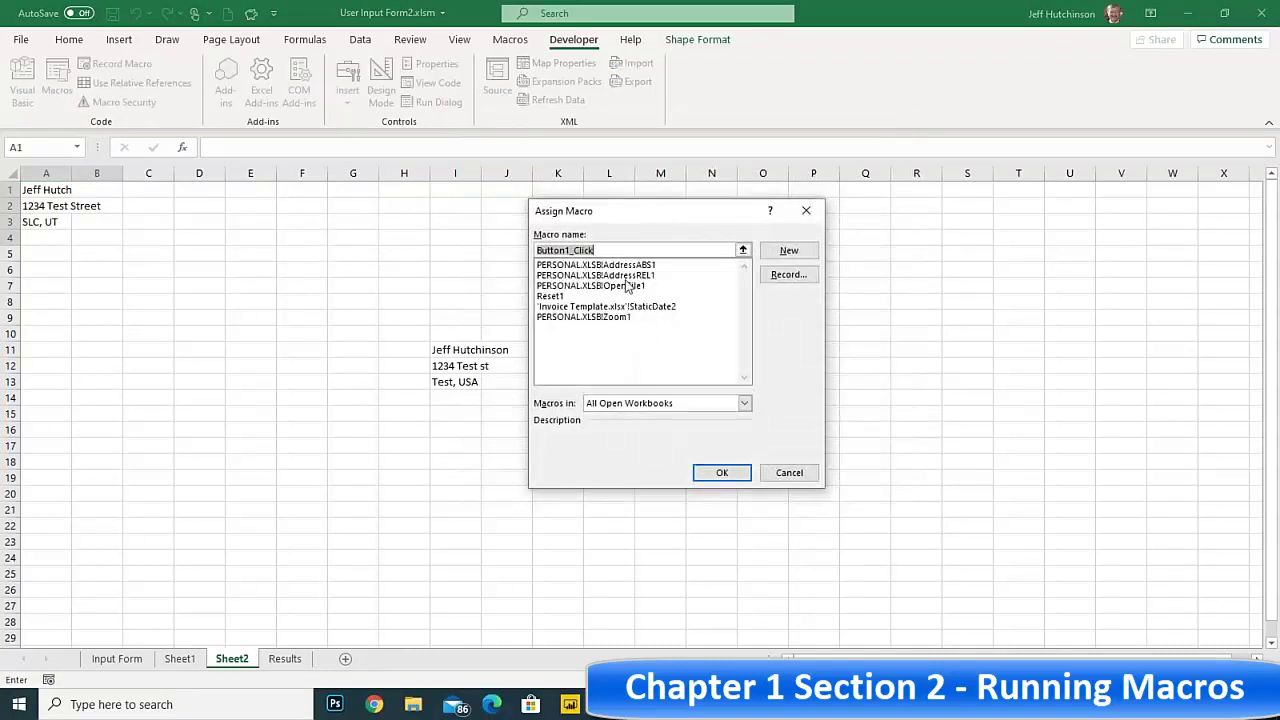
pyautogui.click(552, 296)
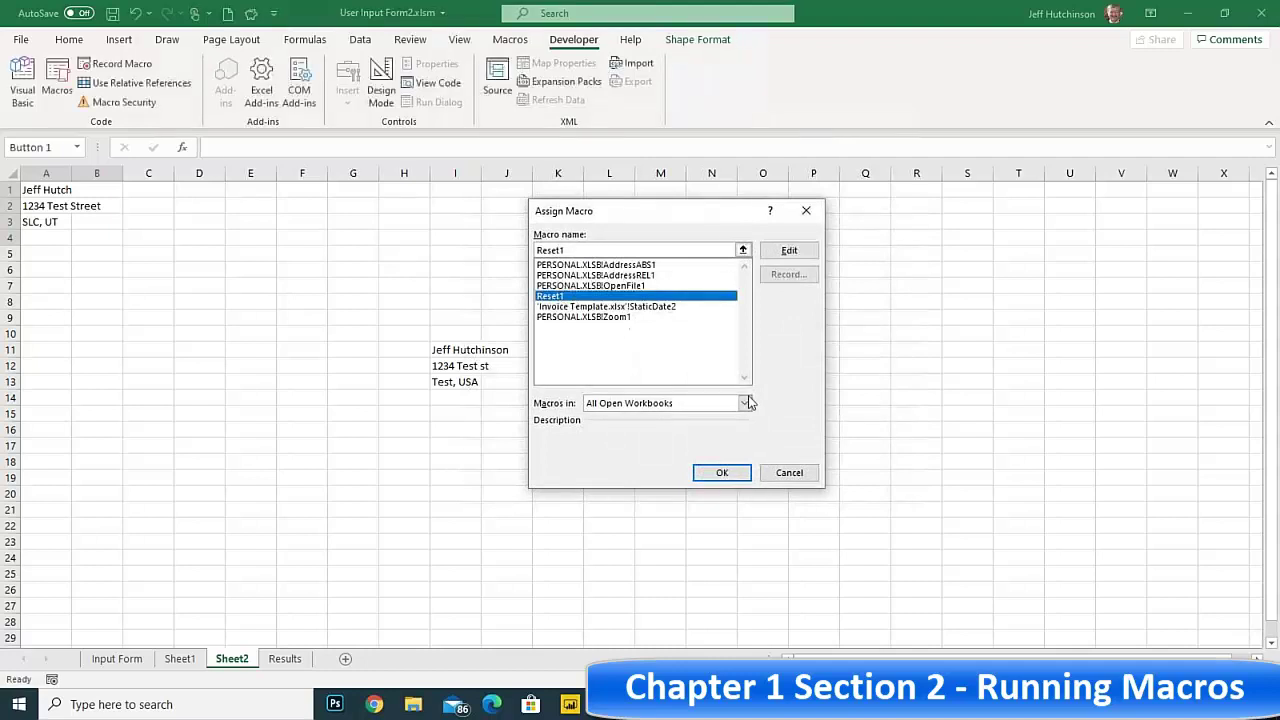
pyautogui.click(719, 474)
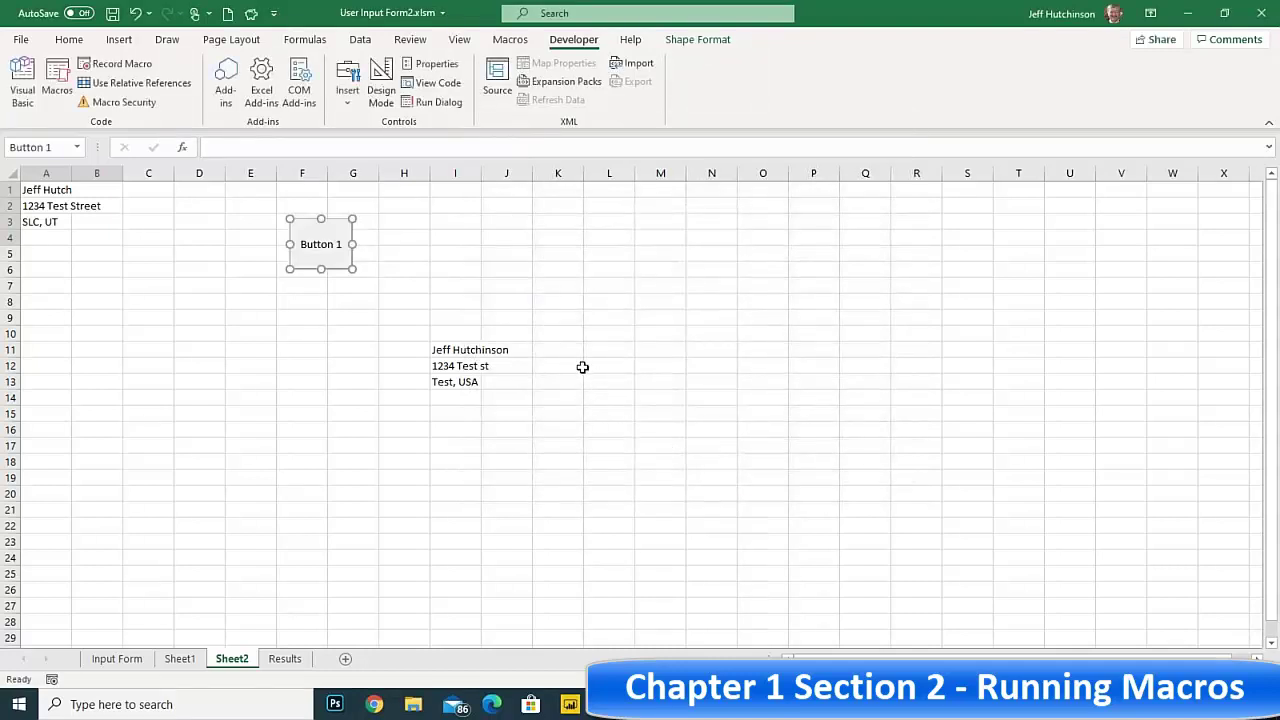
# - Shrink the form button to end in row 5 and run its assigned Reset1 macro from it
pyautogui.moveTo(351, 268)
pyautogui.mouseDown()
pyautogui.moveTo(349, 242)
pyautogui.moveTo(348, 253)
pyautogui.mouseUp()
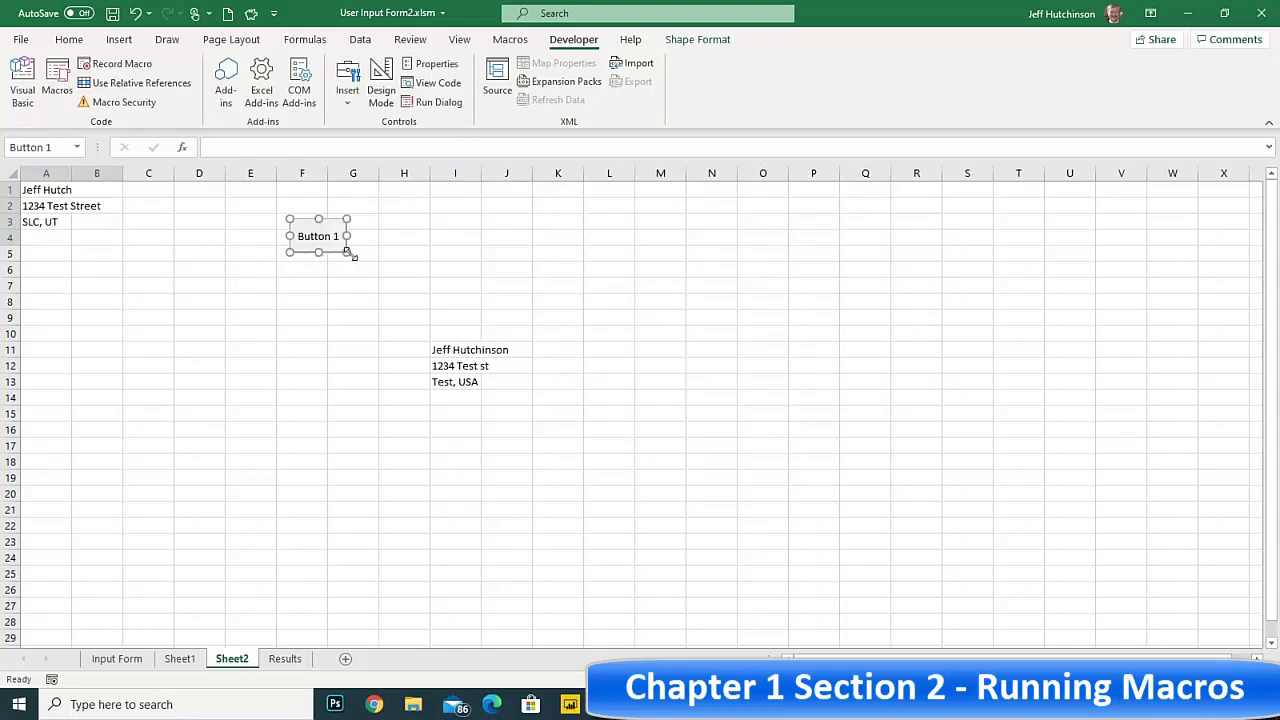
pyautogui.click(371, 248)
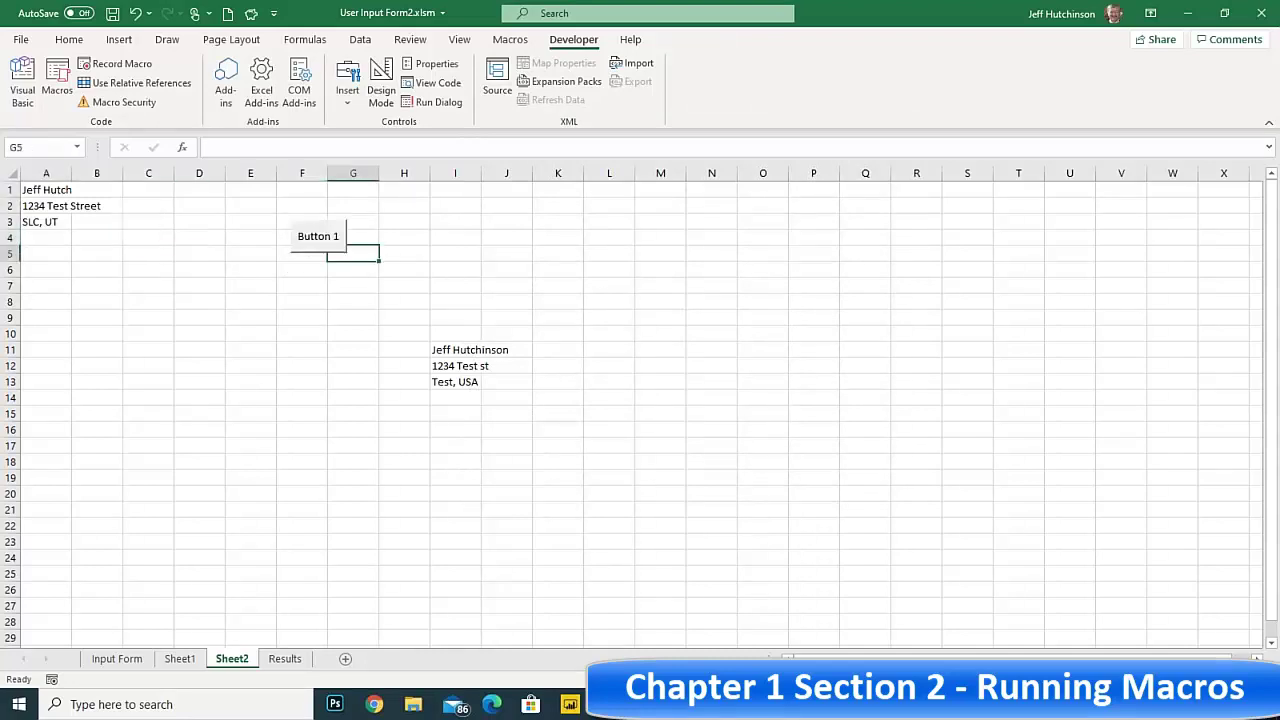
pyautogui.click(330, 238)
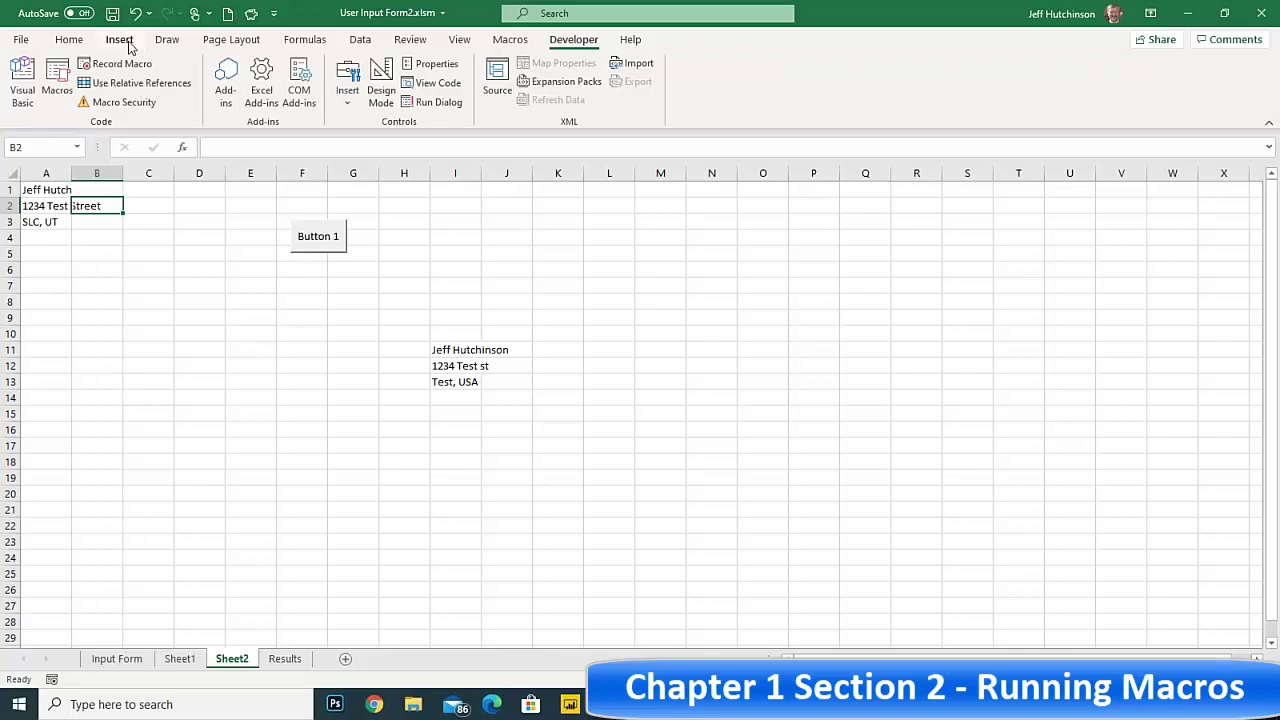
pyautogui.click(374, 236)
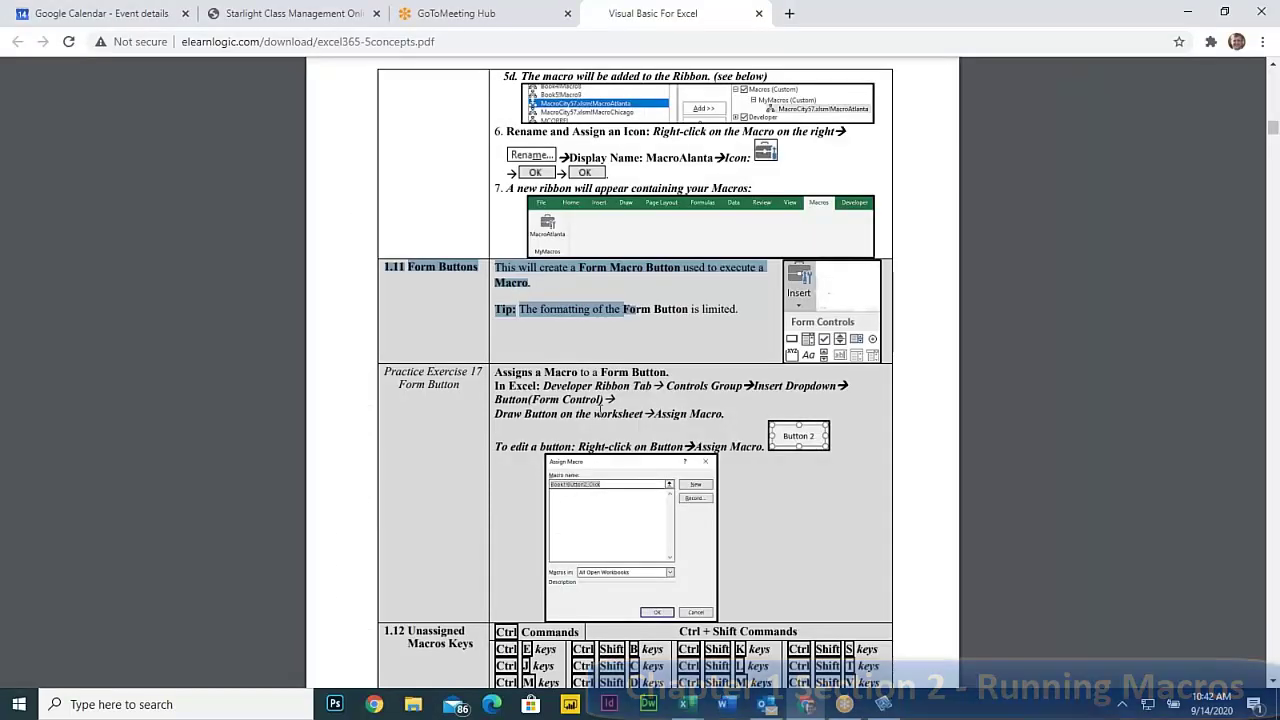
pyautogui.scroll(-3, 633, 376)
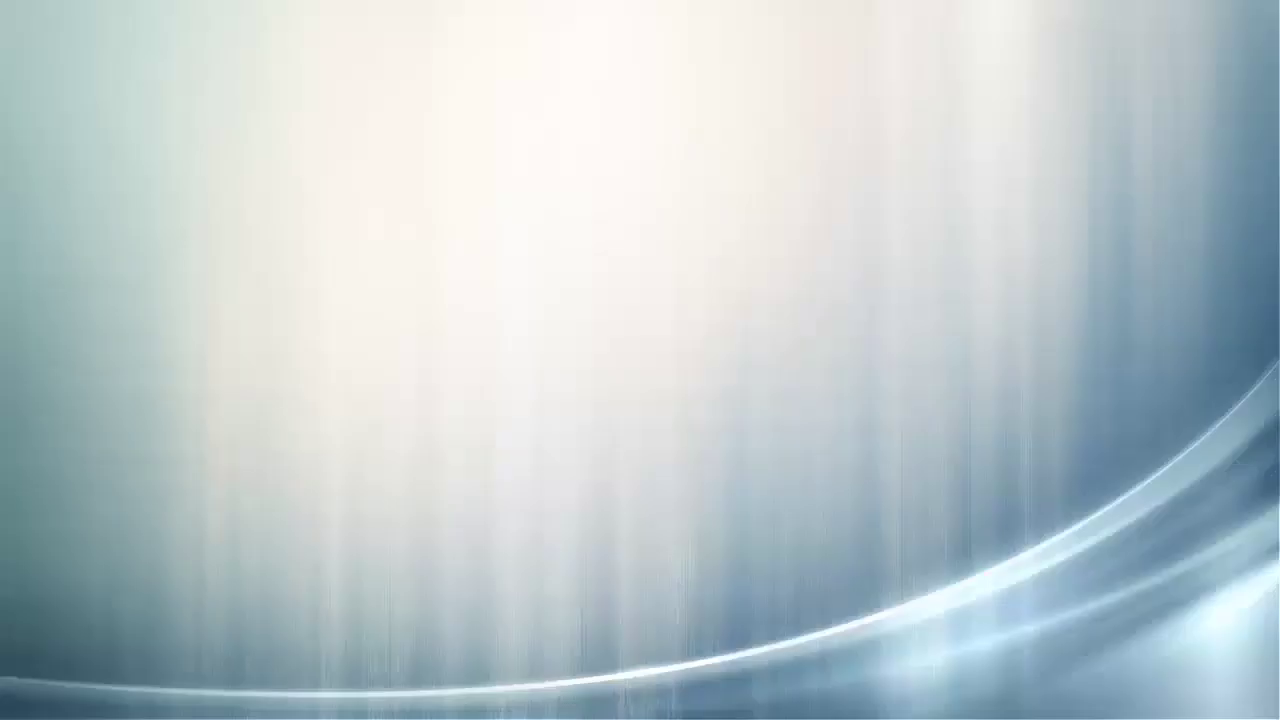